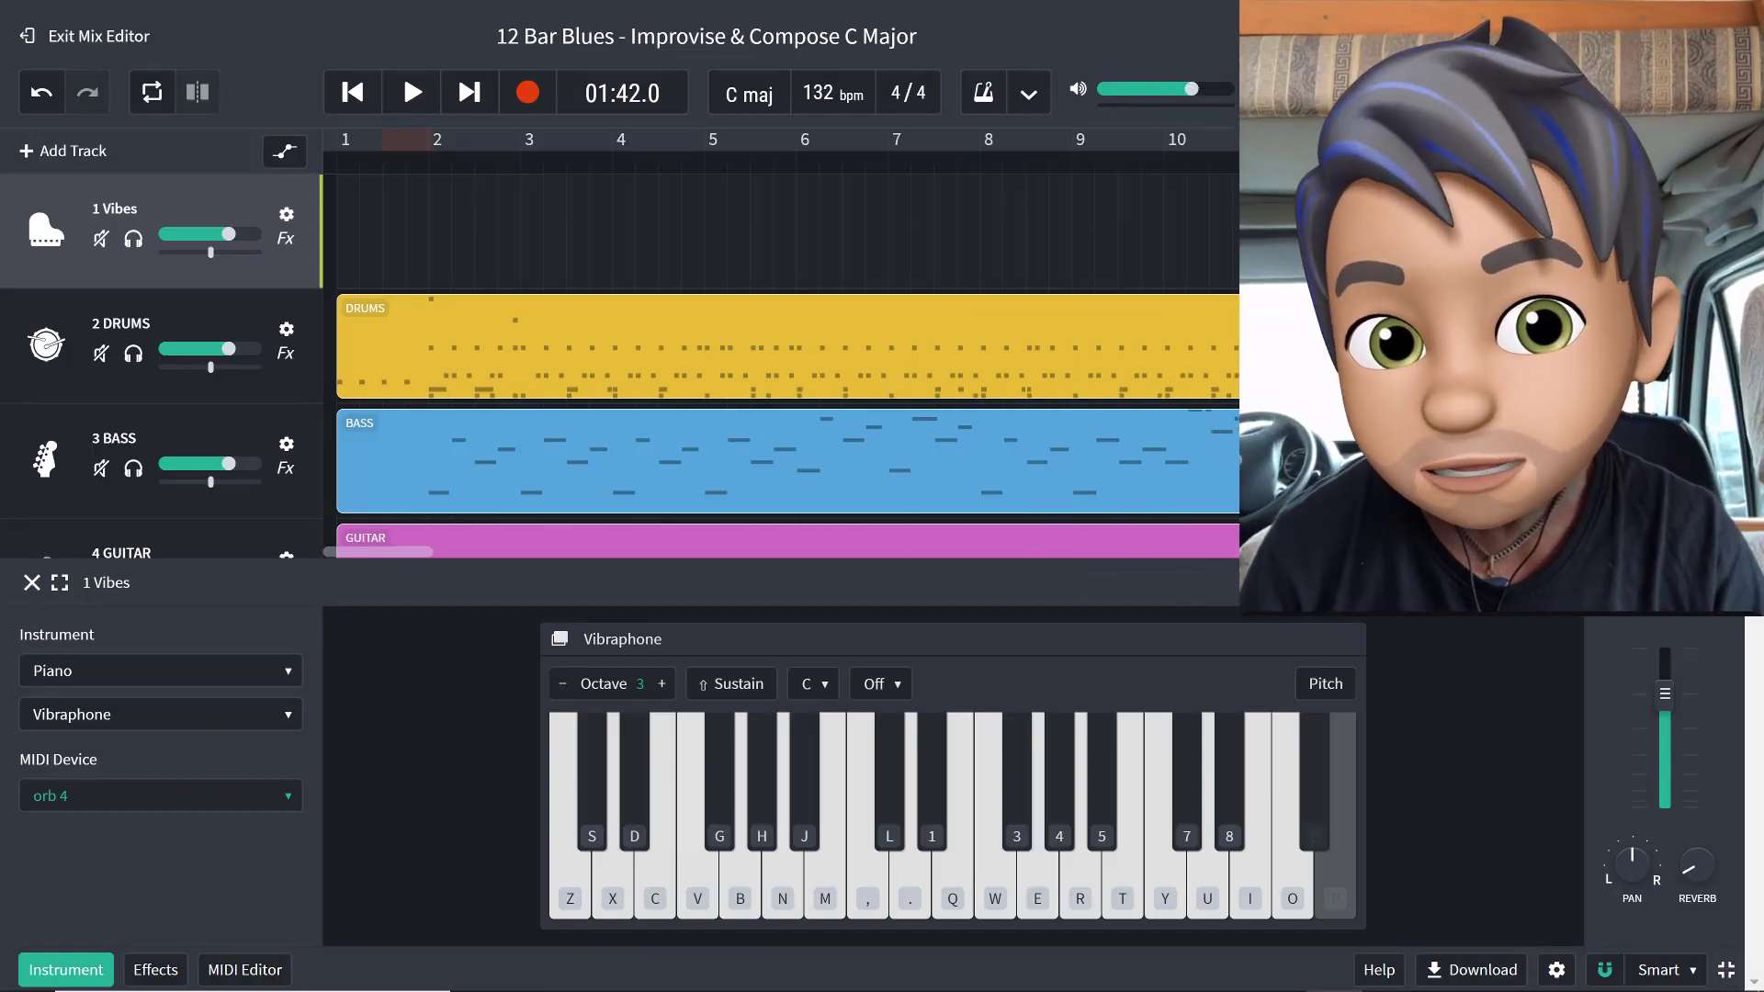
Step: Play the song from the beginning and try a few notes on the vibraphone's virtual keyboard
left_click(351, 93)
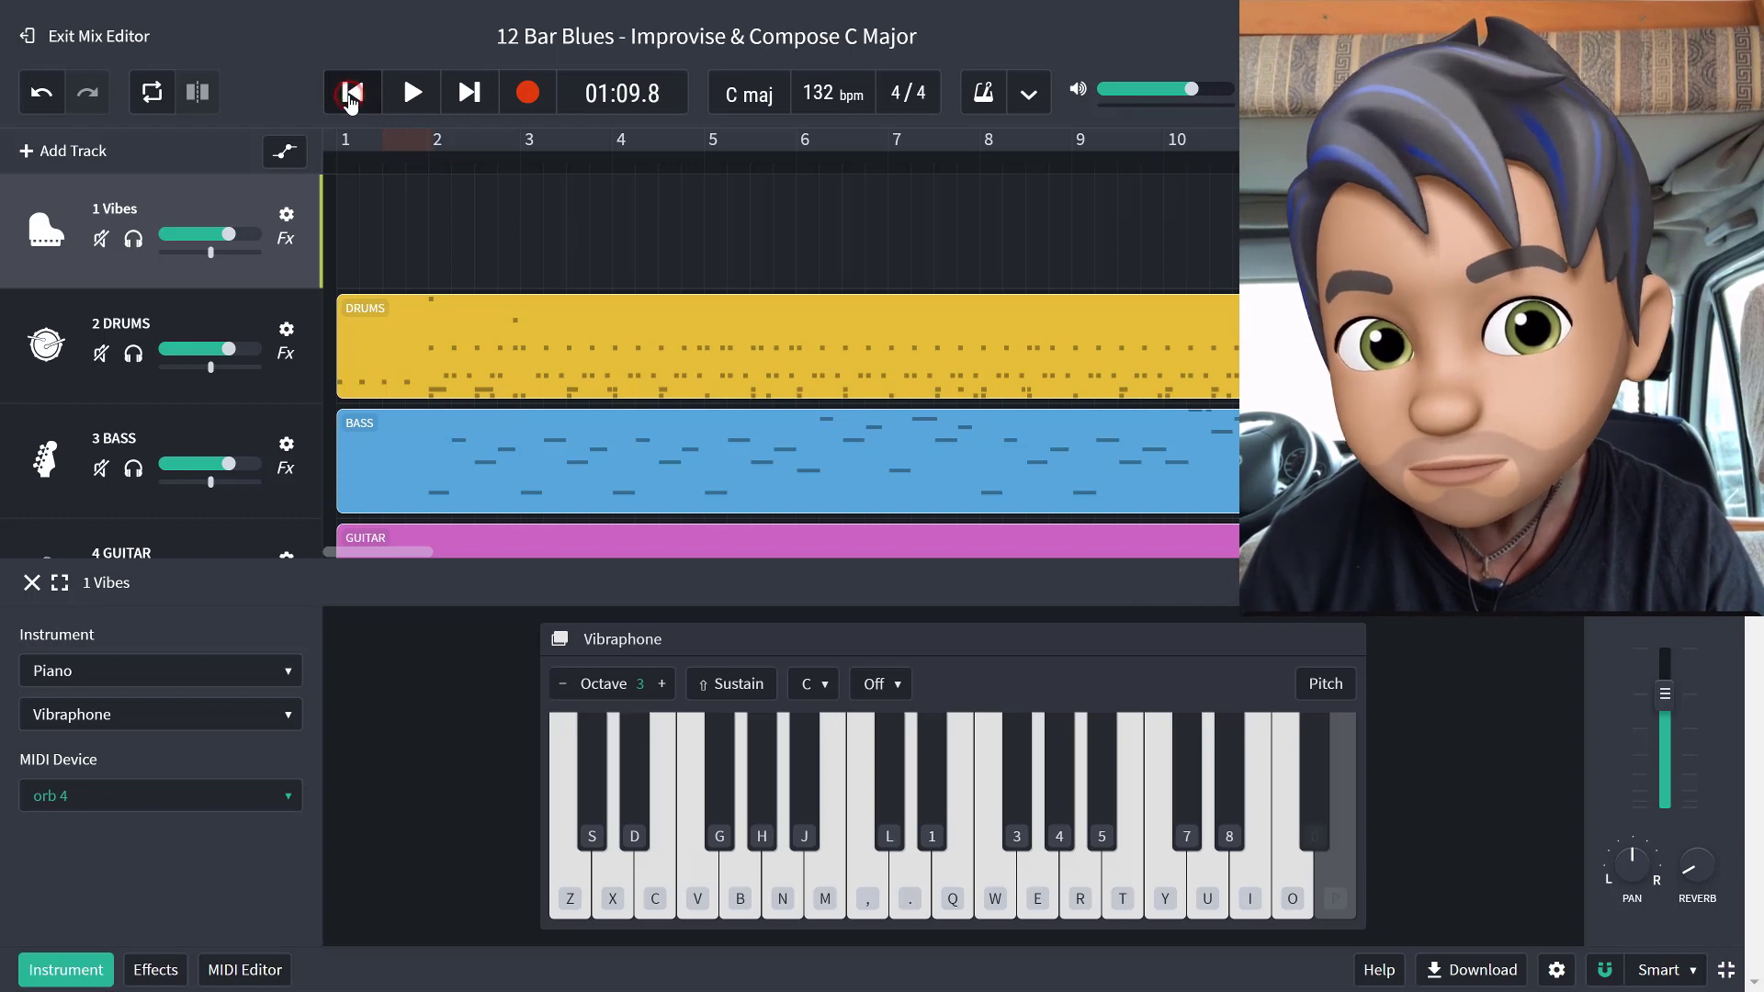
left_click(351, 94)
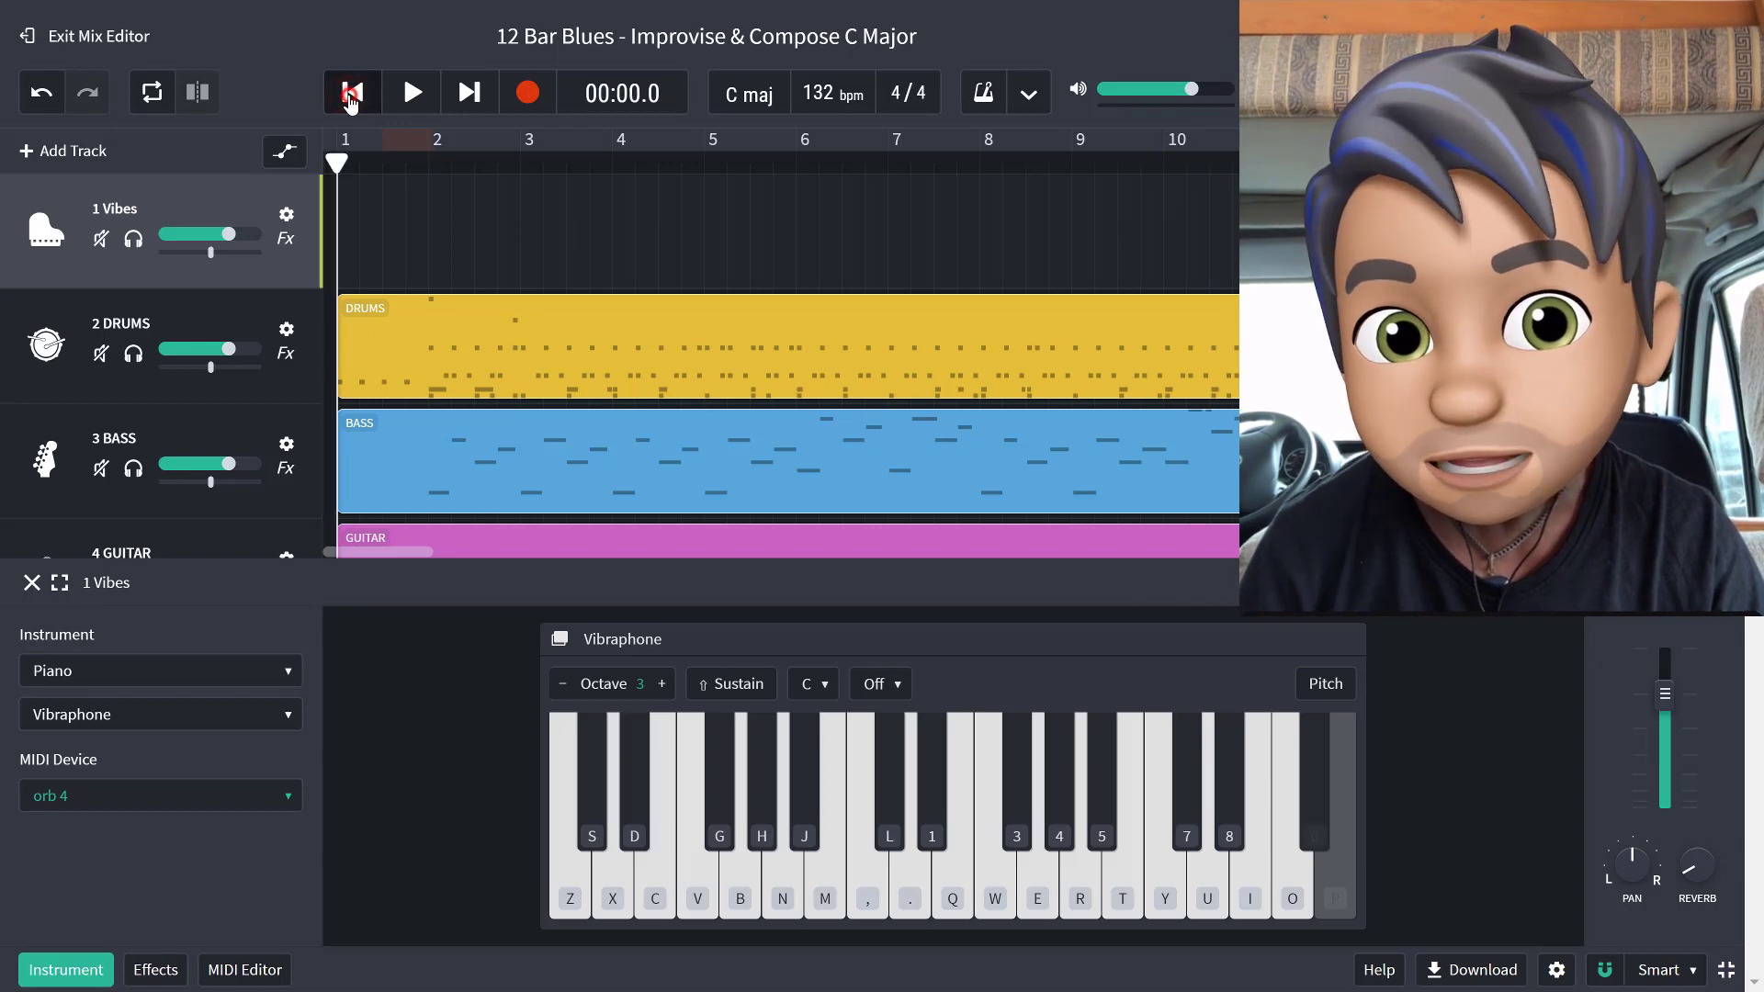
left_click(413, 94)
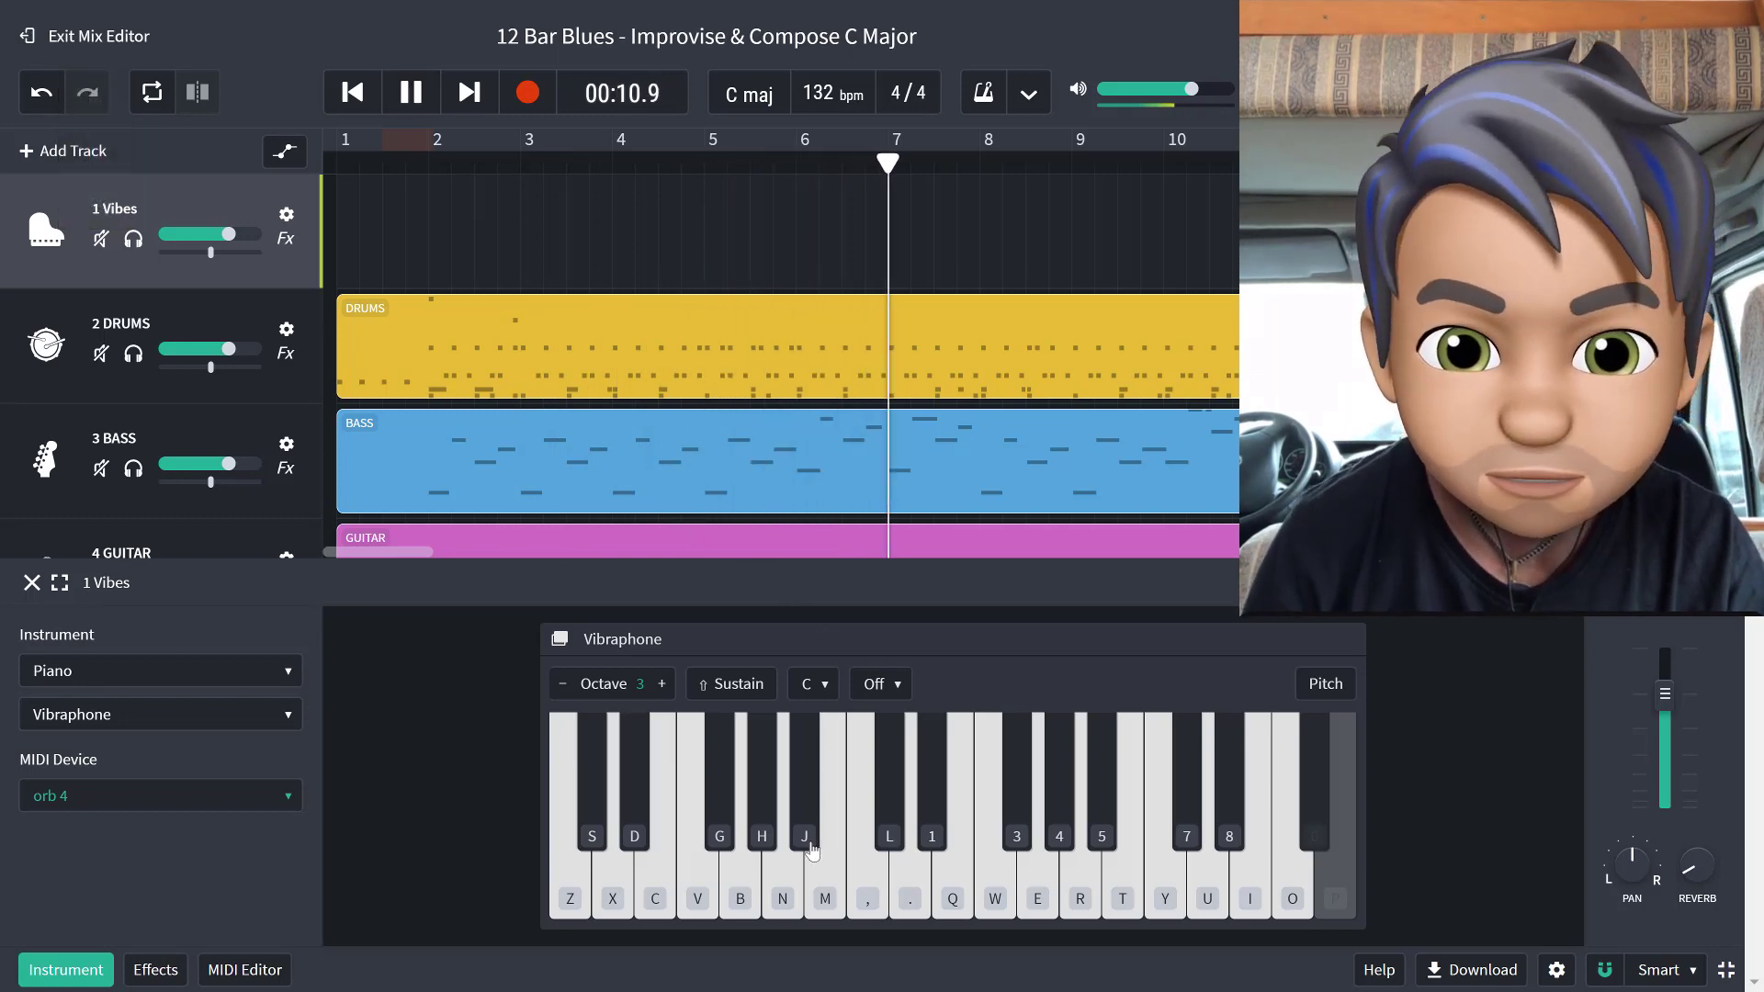
left_click(709, 882)
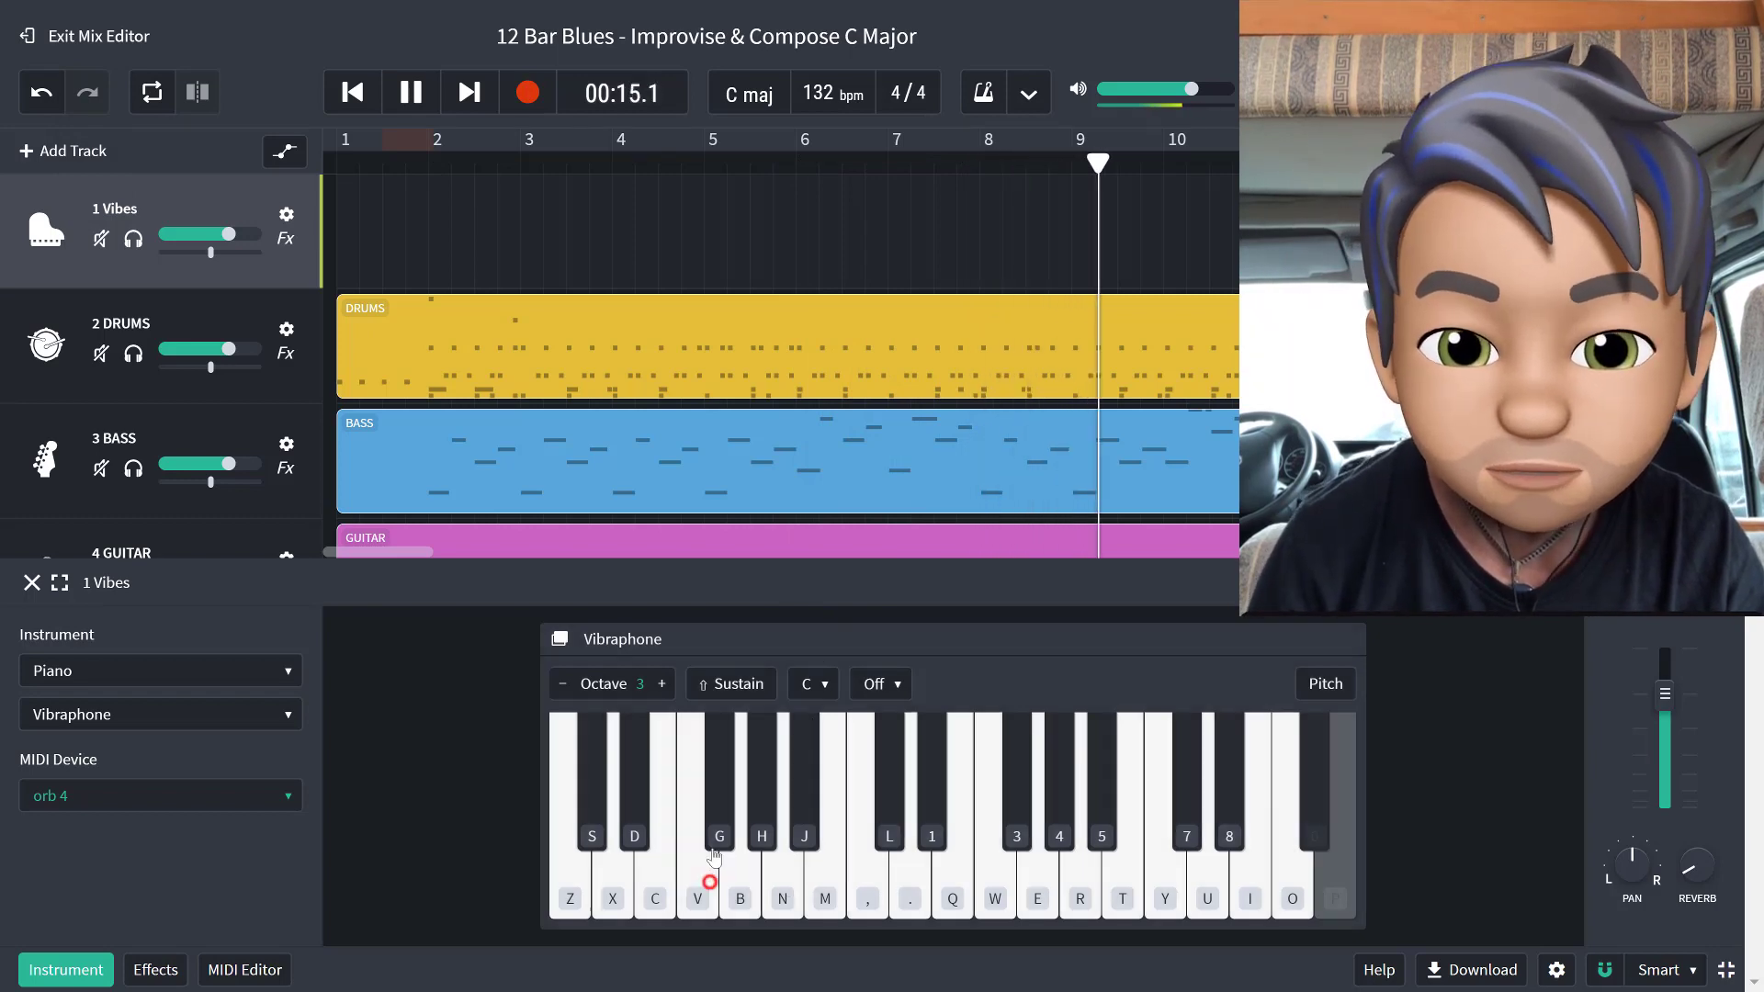
left_click(717, 831)
left_click(740, 898)
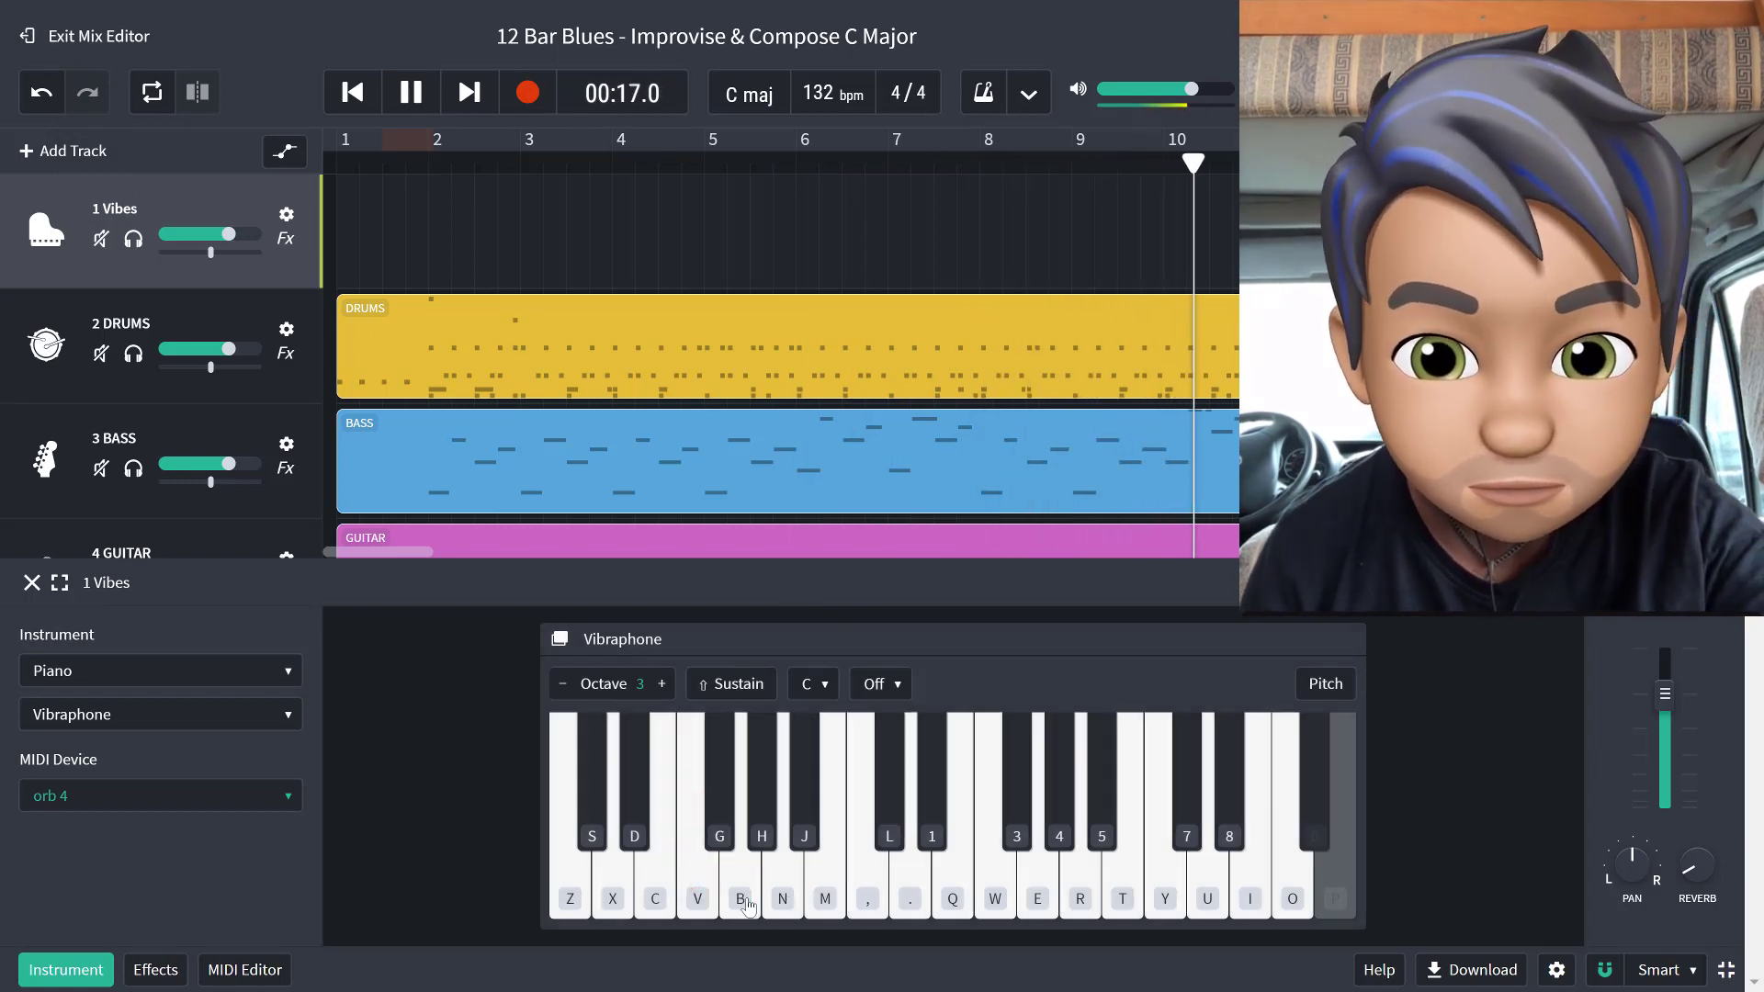
Step: Improvise a vibraphone melody over the backing tracks, mixing black and white keys, and stop playback
key("h")
key("l")
key("1")
key("period")
key("3")
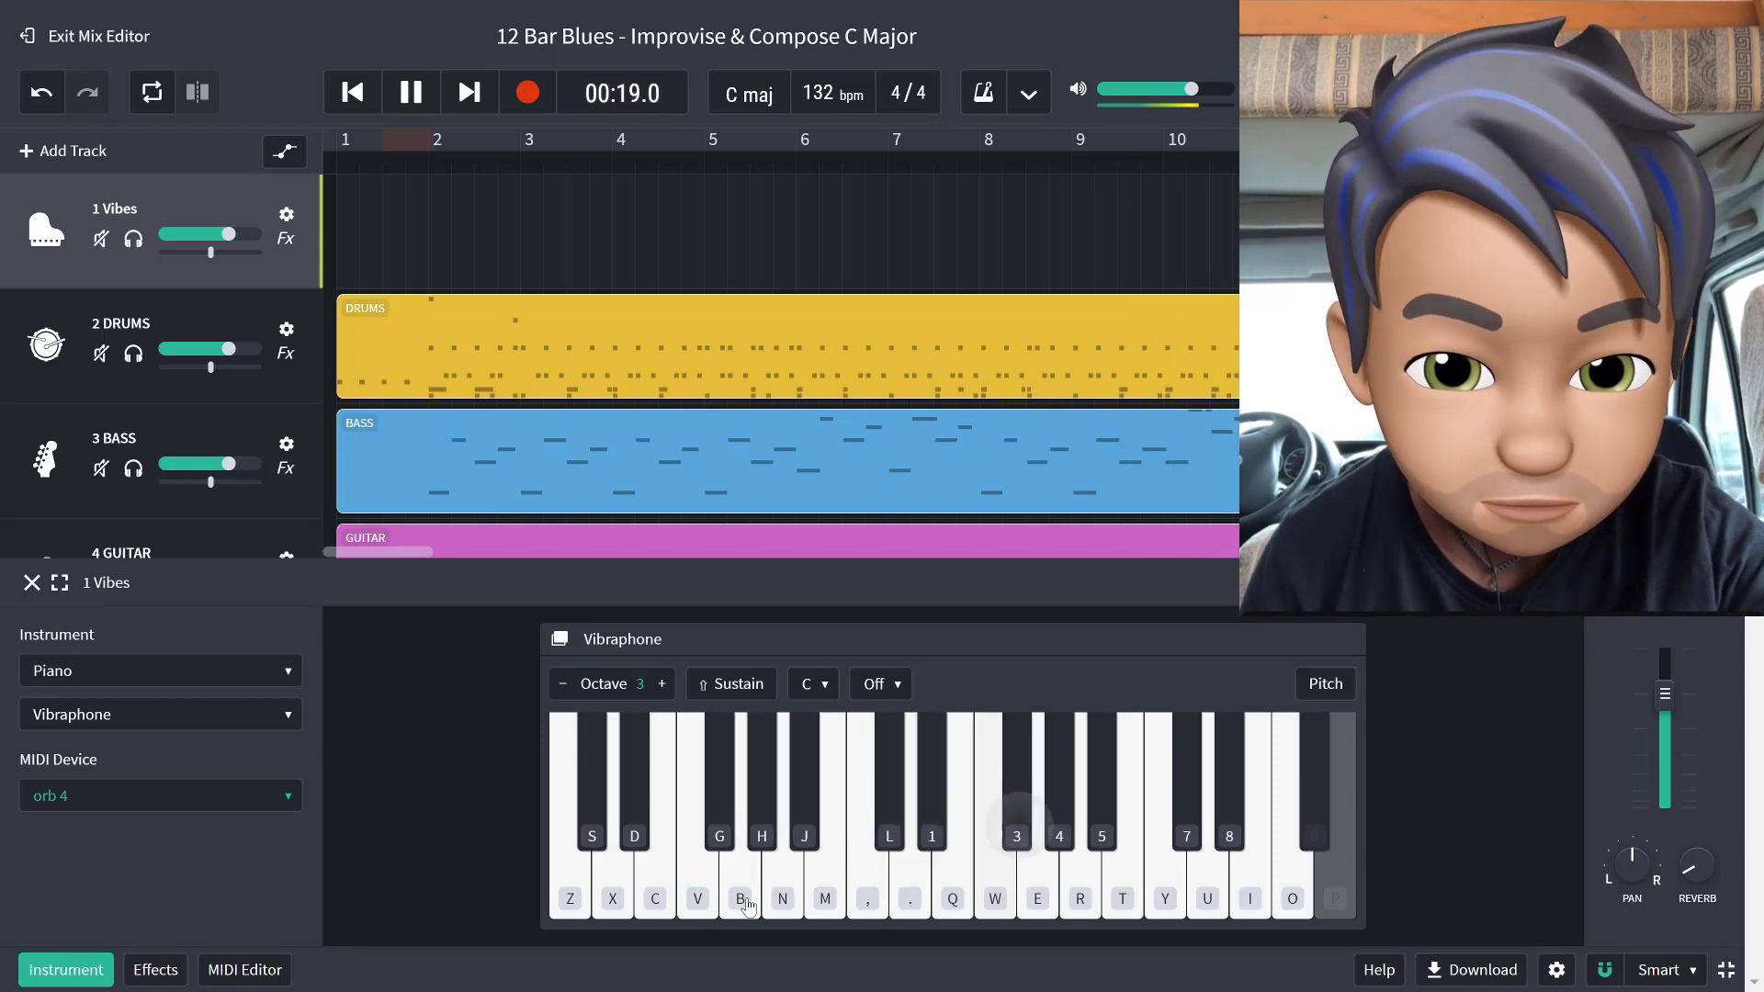
key("4")
key("5")
key("8")
key("7")
key("period")
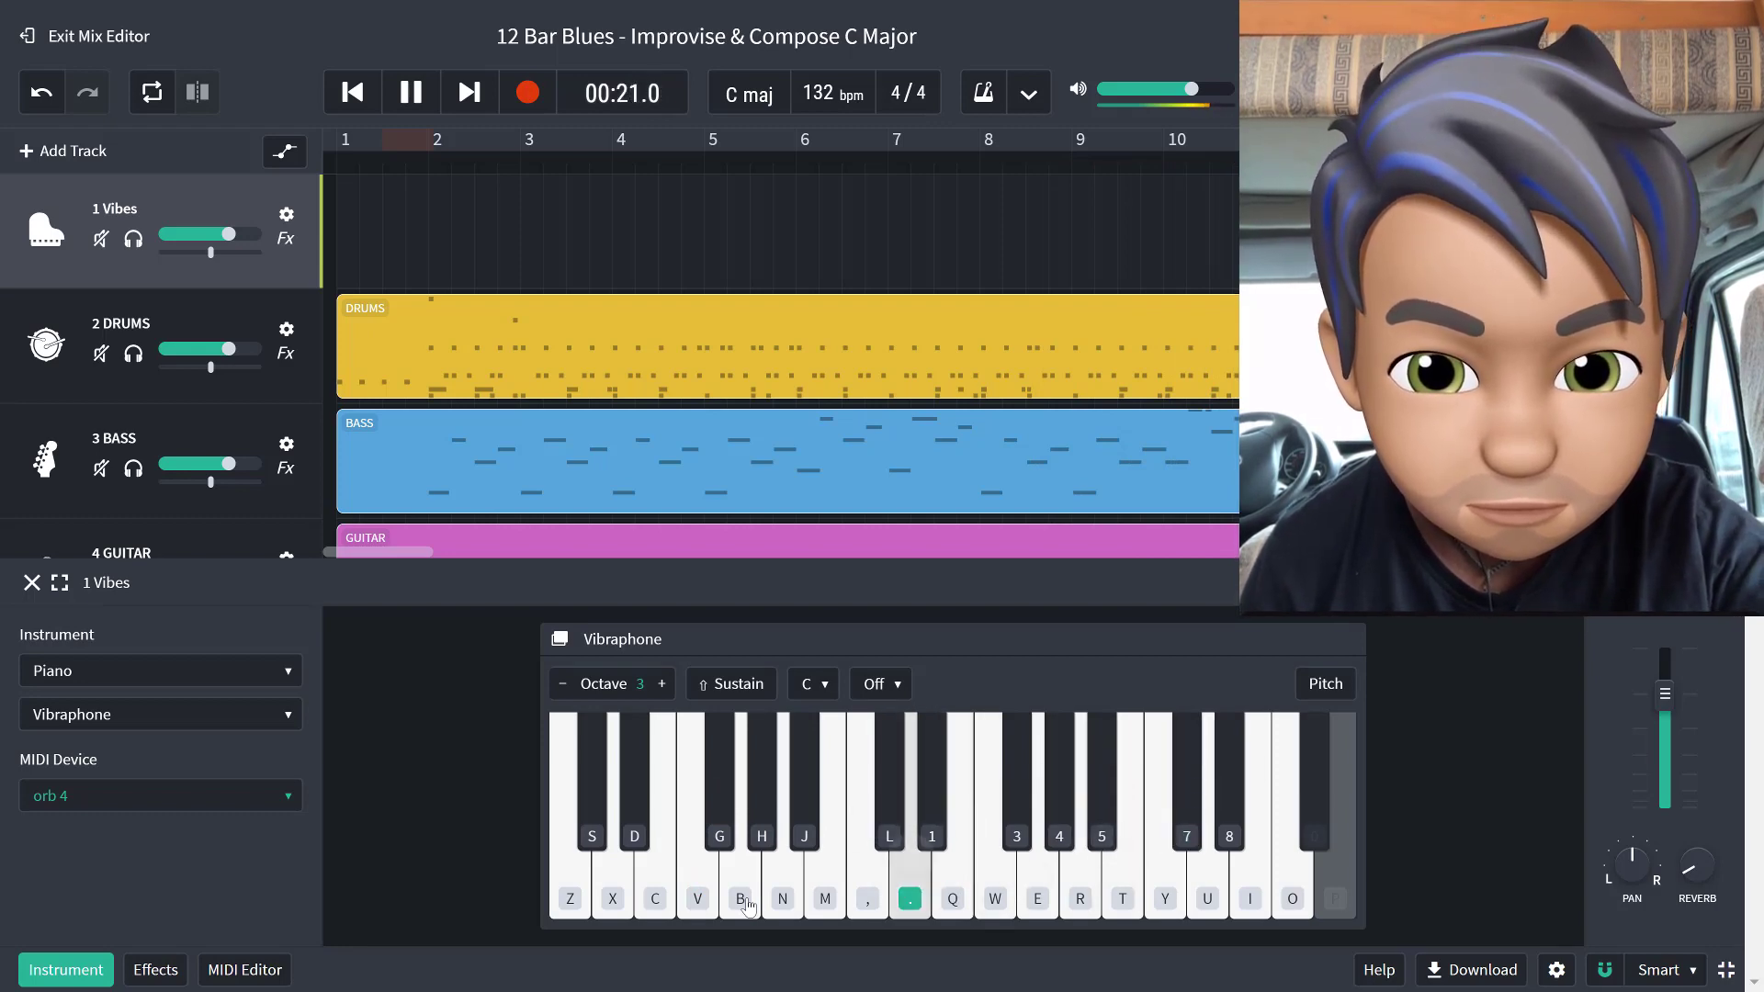
key("comma")
key("j")
key("h")
key("c")
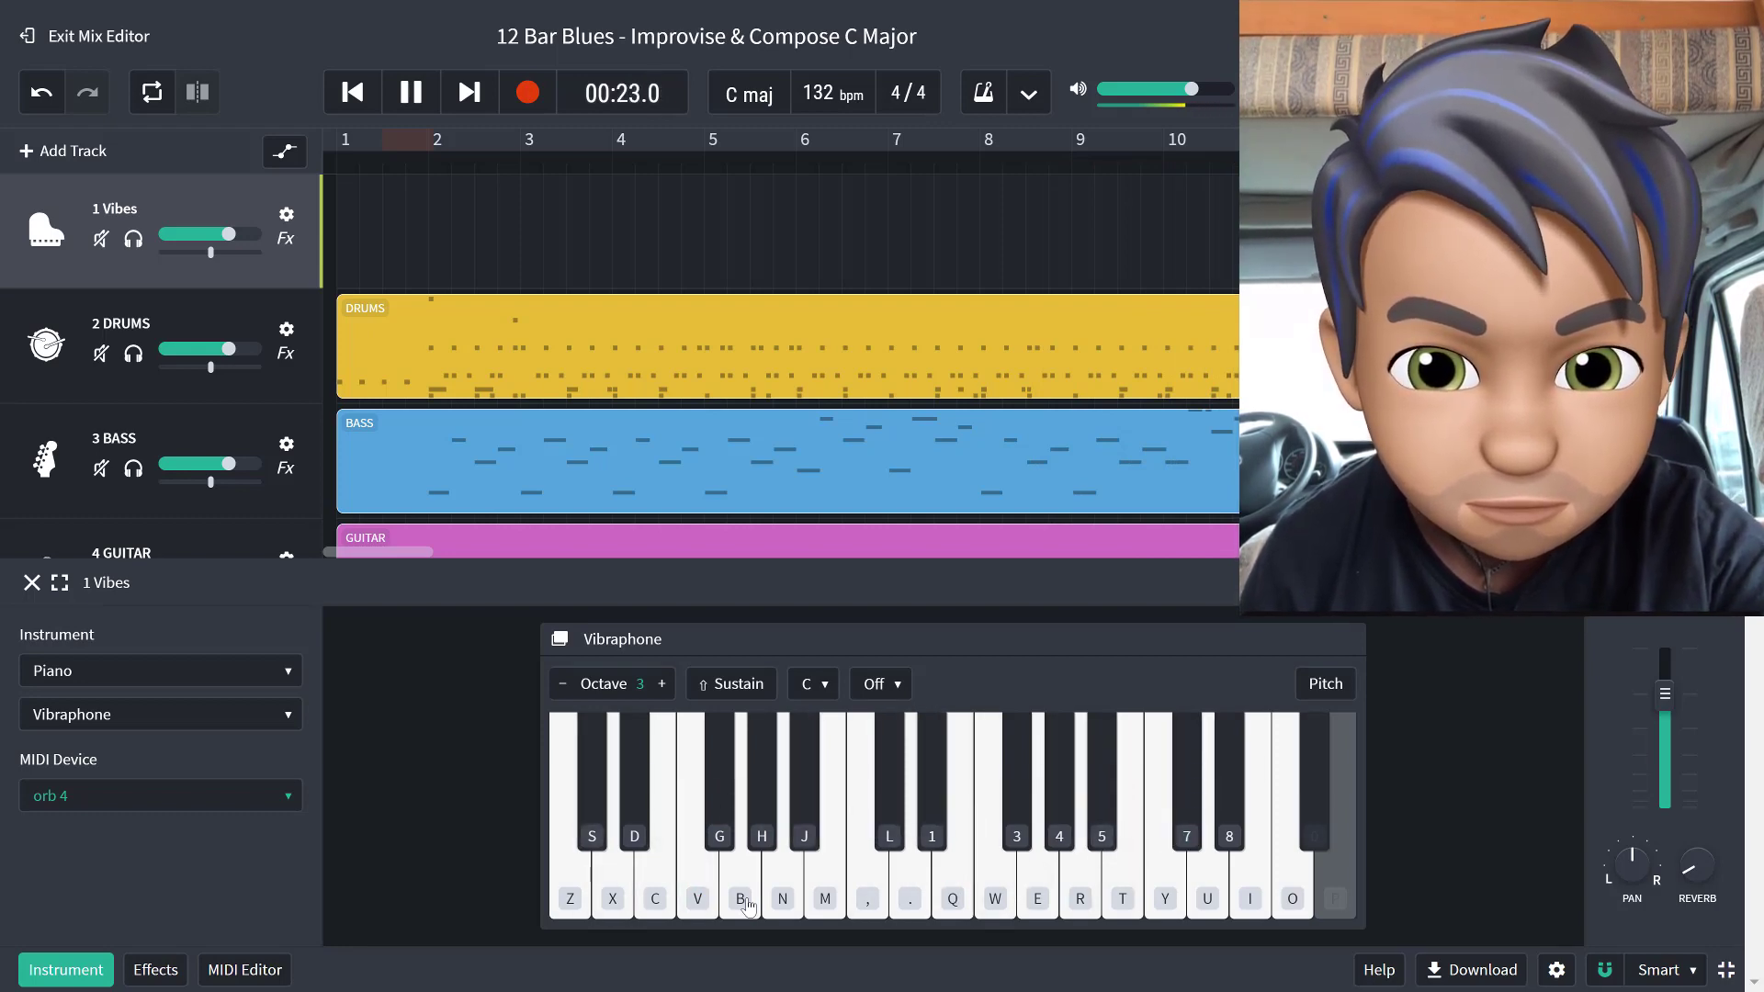
key("g")
key("h")
key("l")
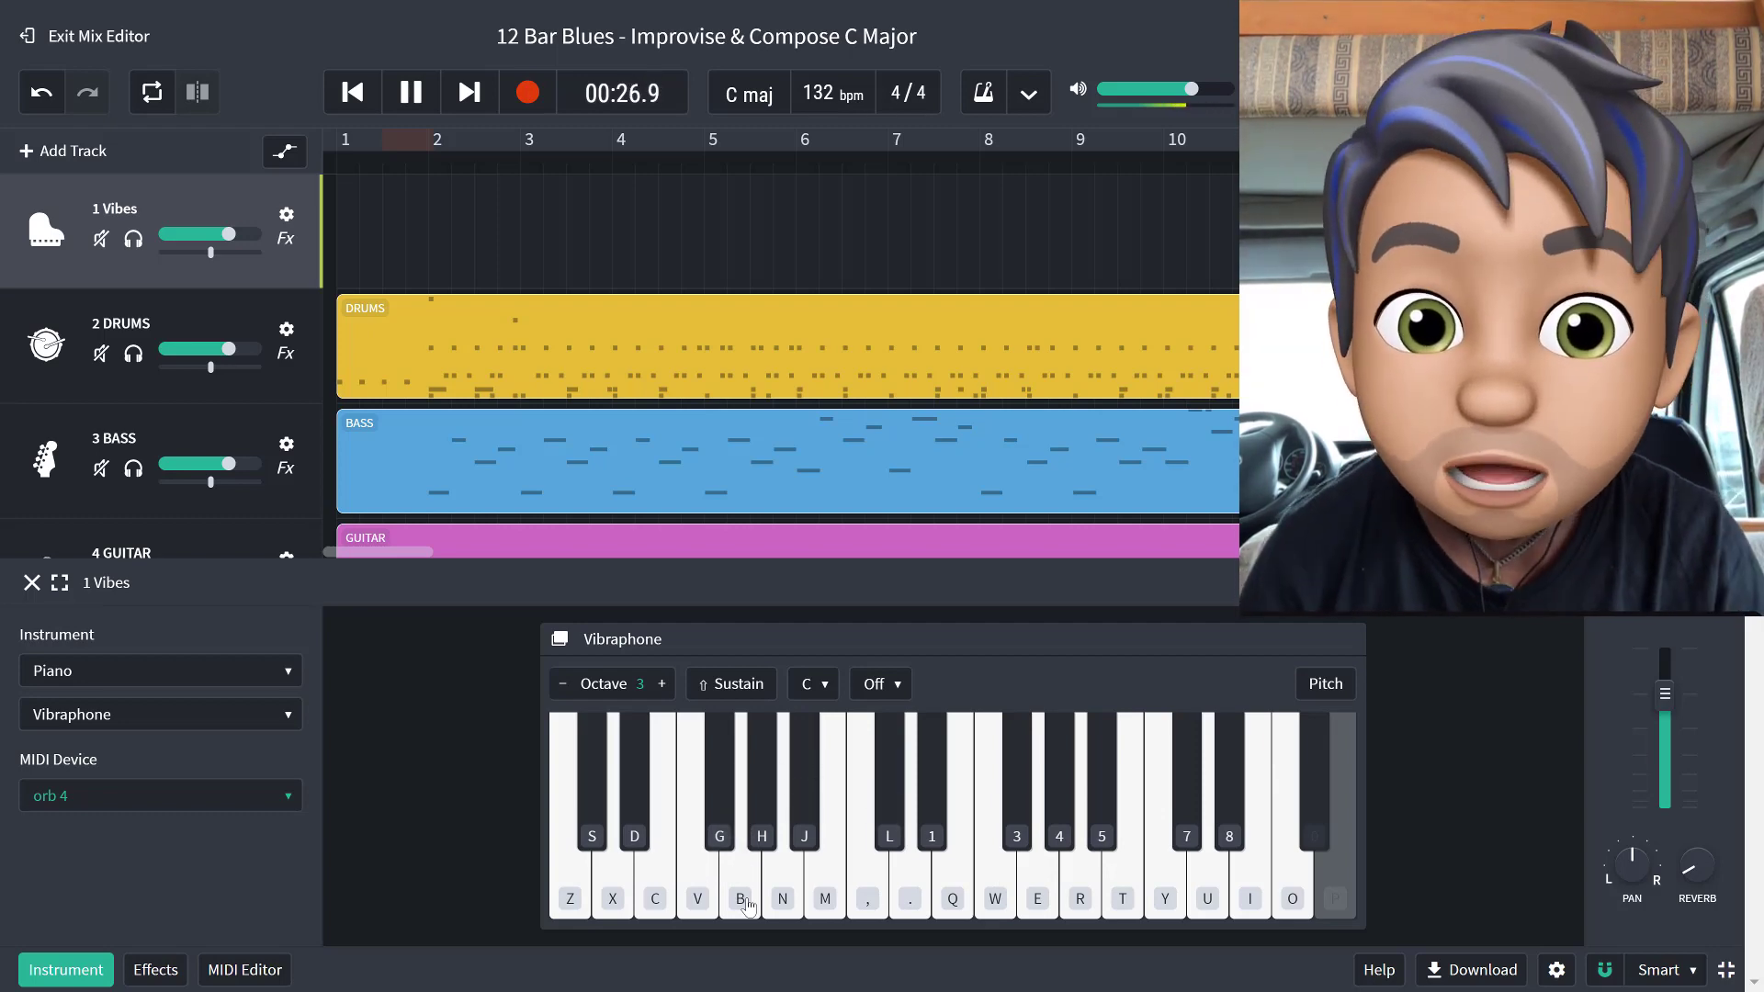
key("space")
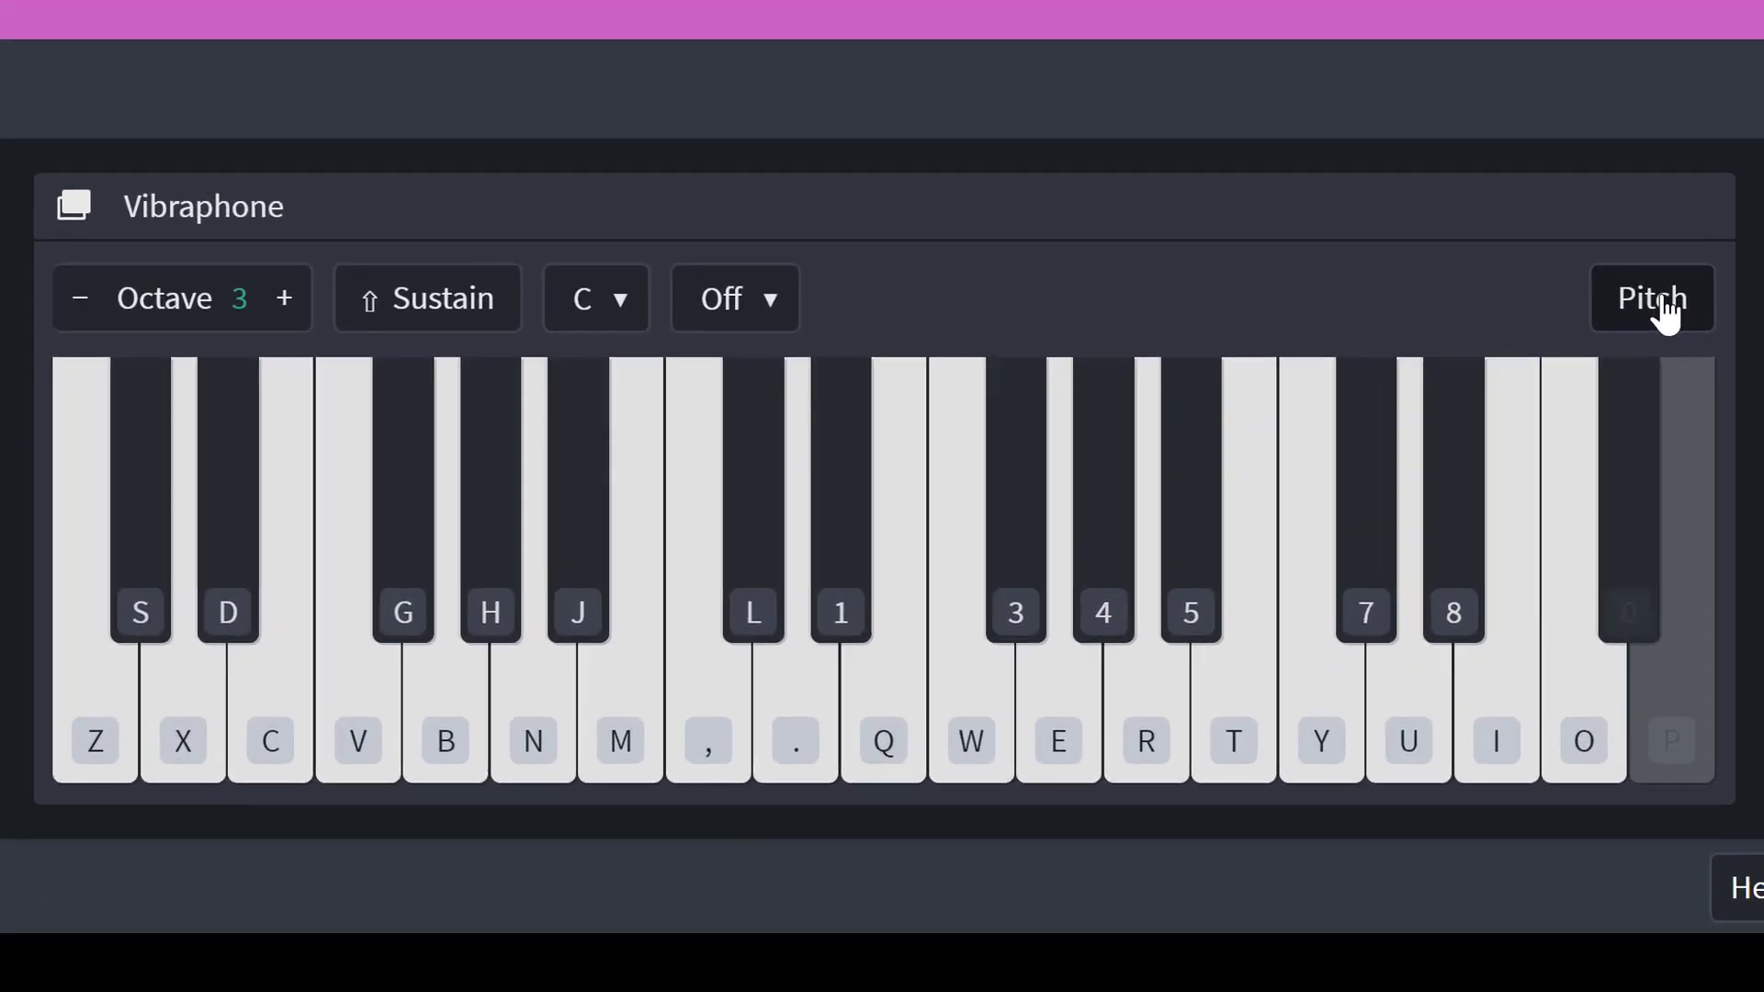
Step: Switch the virtual keyboard's labels to pitch names and back, and play the white keys from E4 up to C5
left_click(1333, 691)
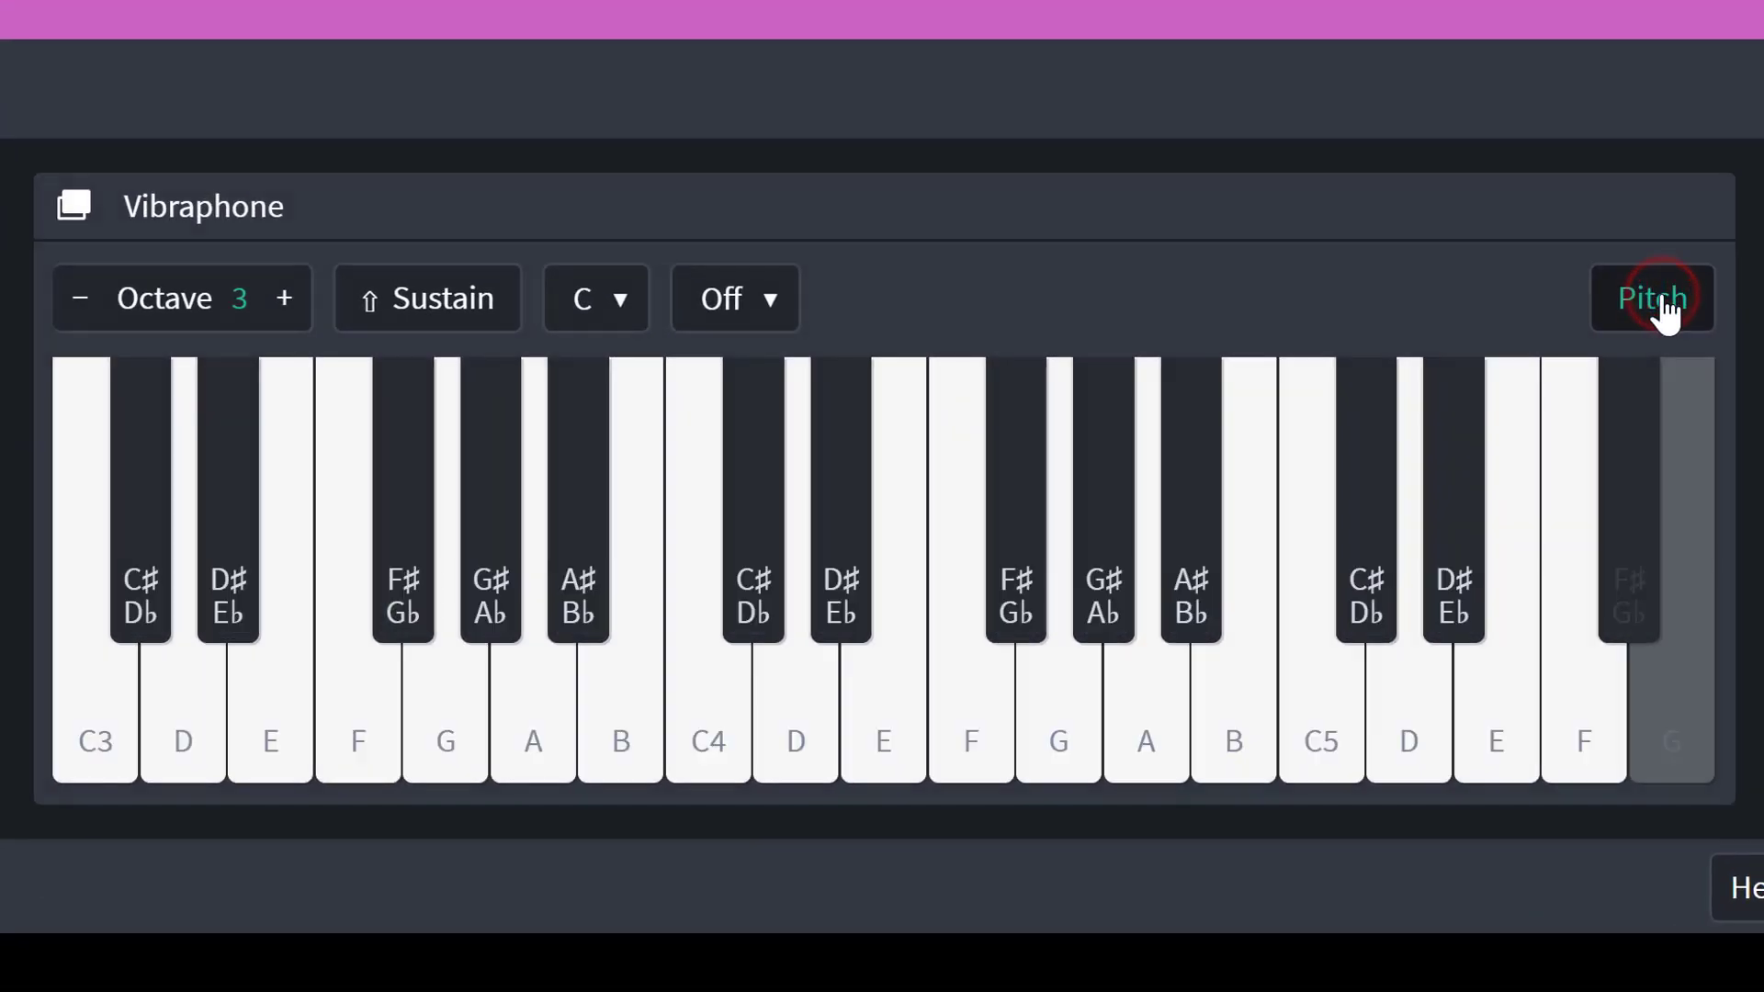
left_click(1666, 316)
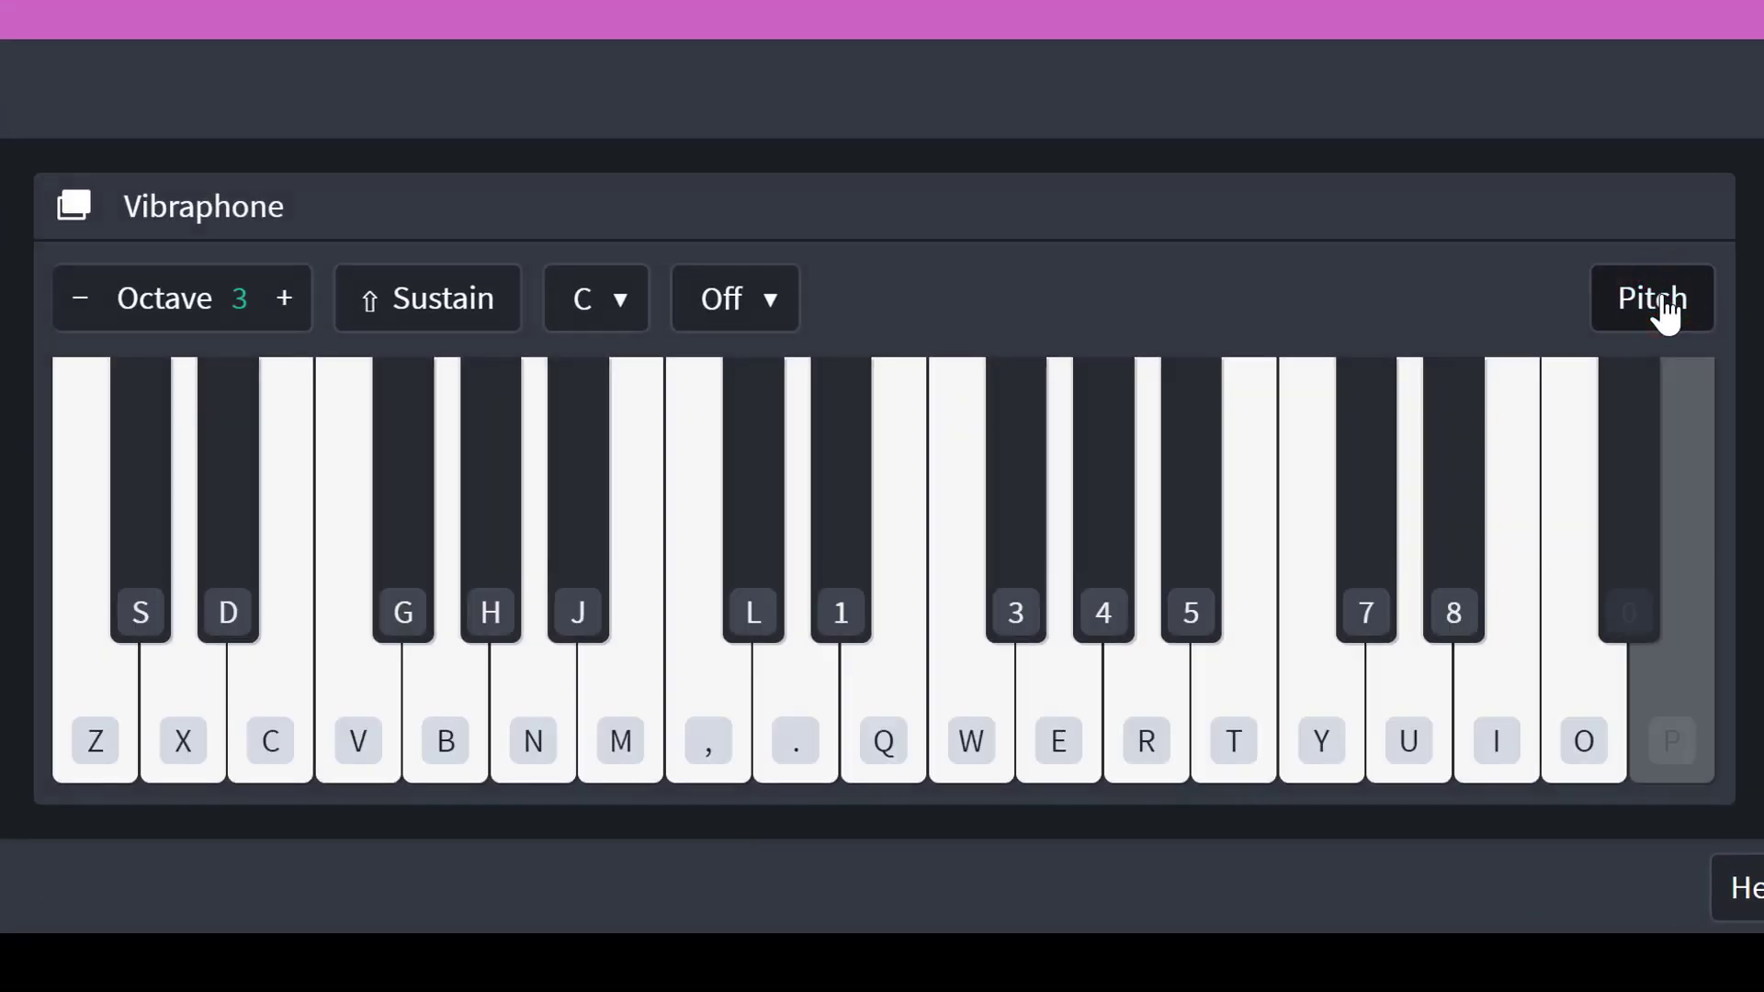
key("q")
key("w")
key("e")
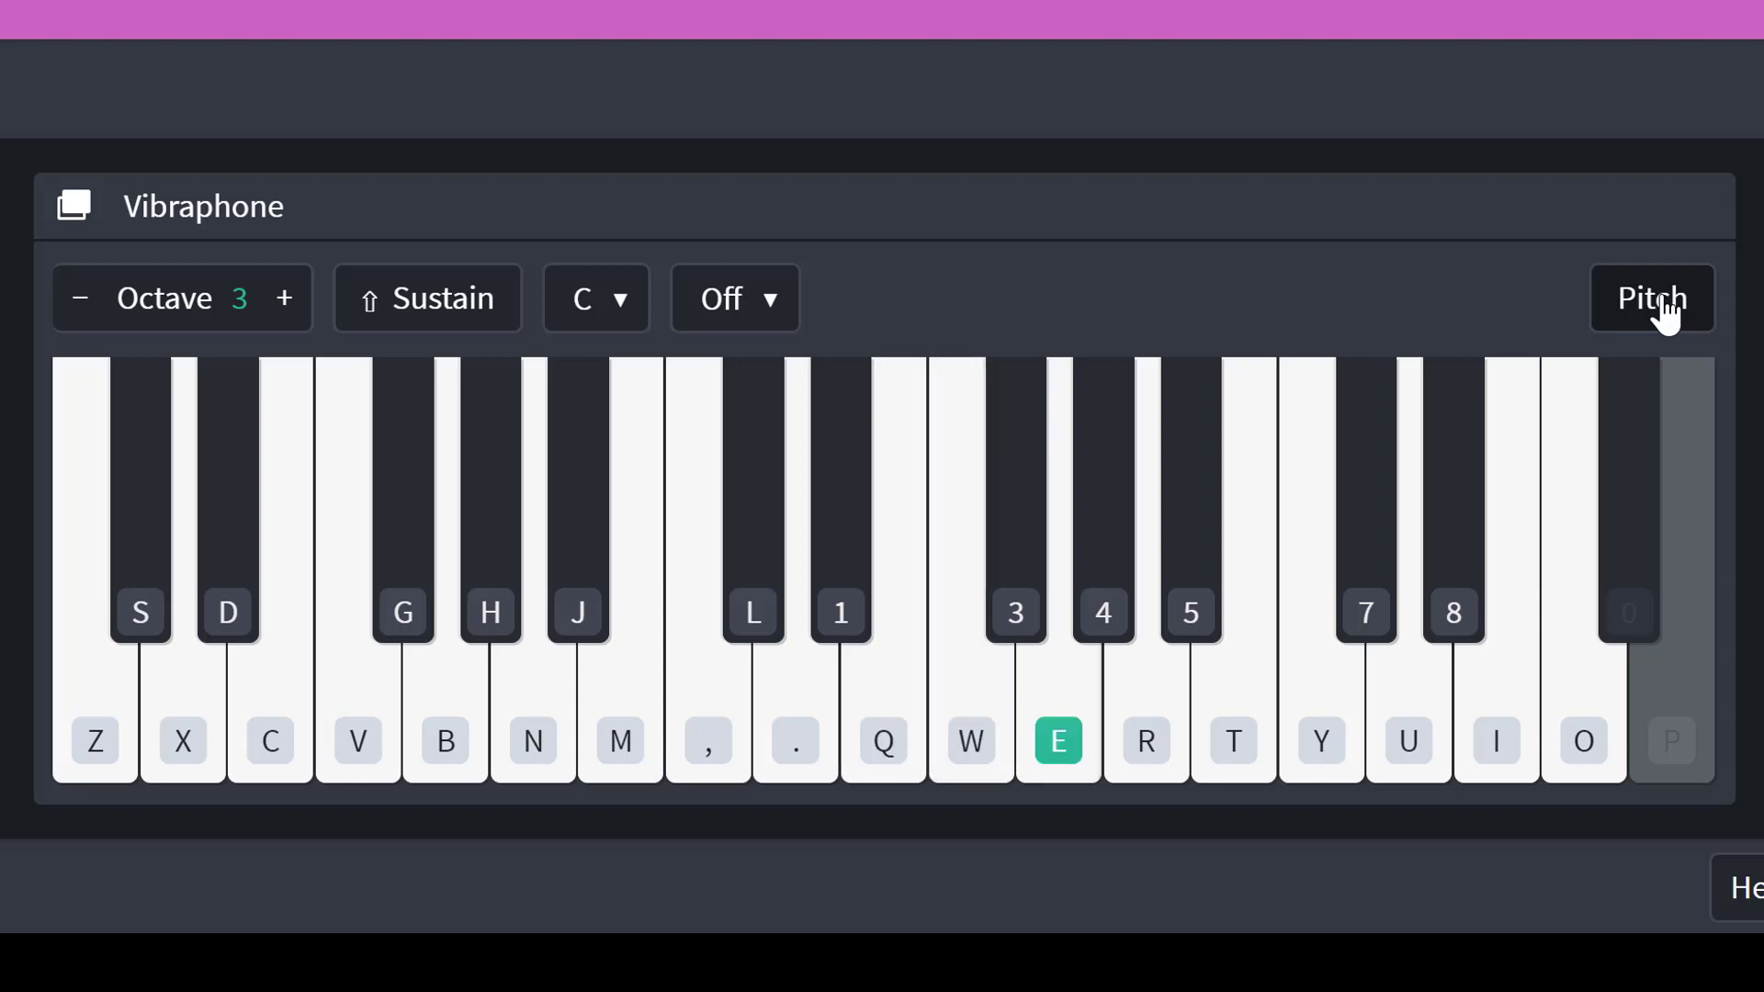
key("r")
key("t")
key("y")
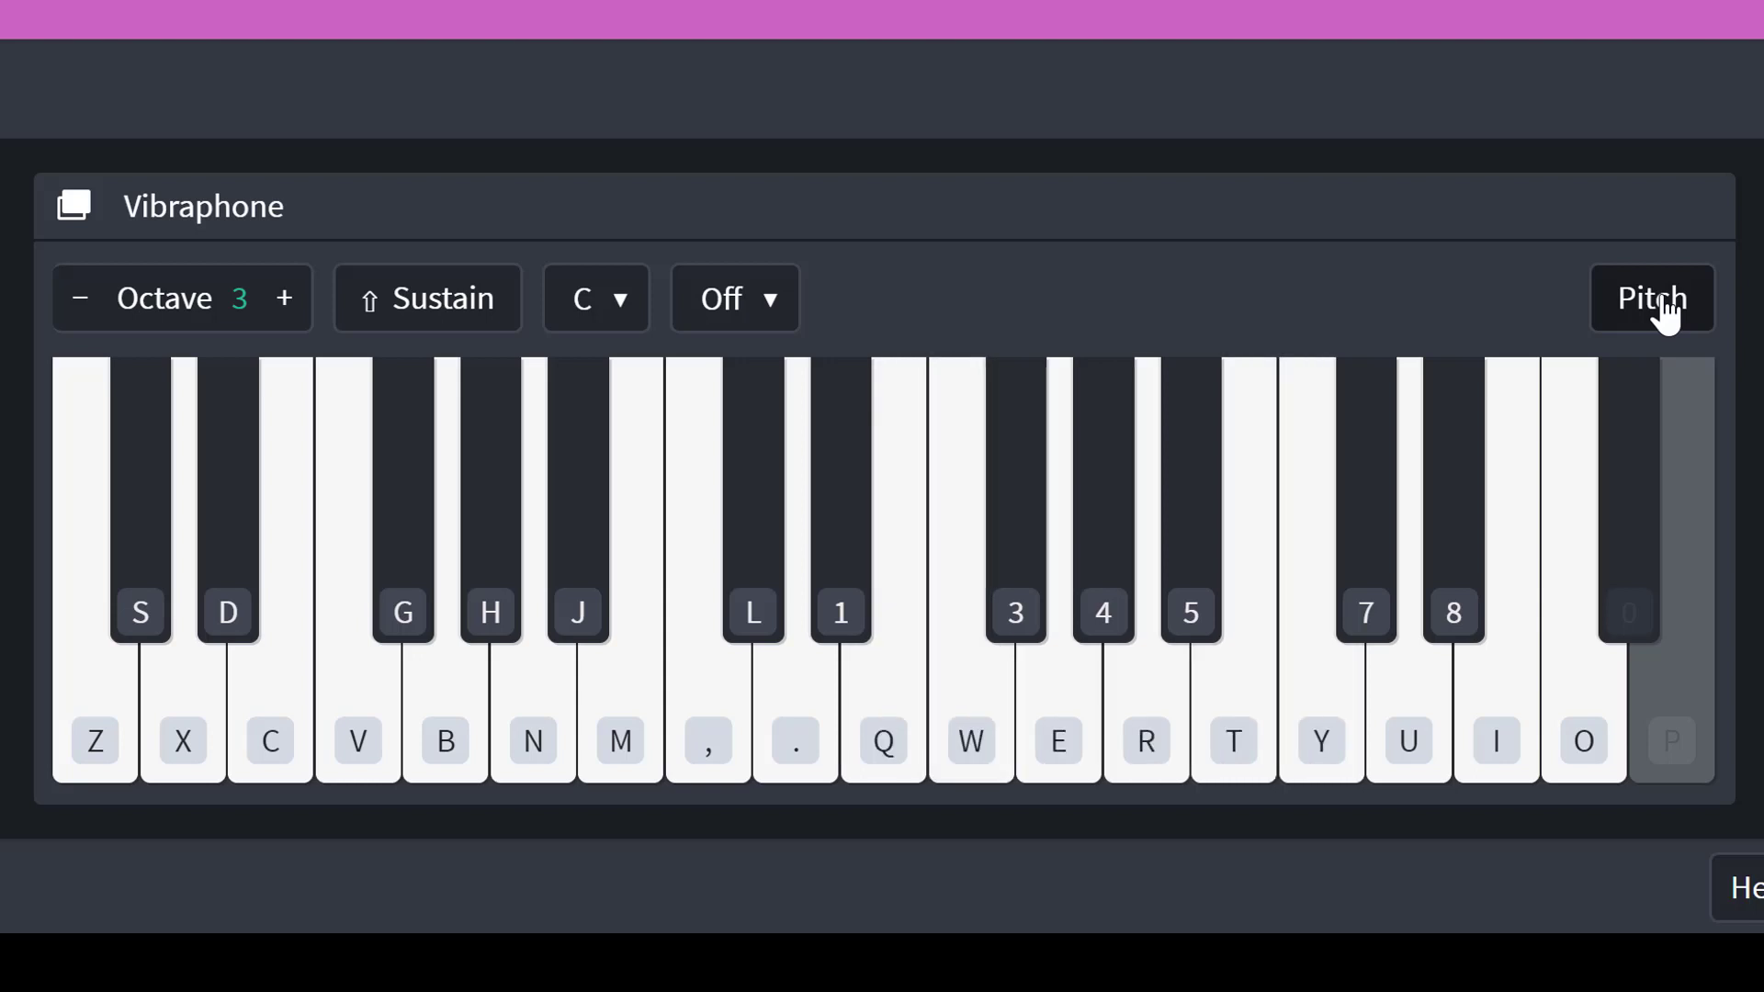
Step: Show pitch names on the virtual keyboard and run notes across its keys
left_click(1666, 315)
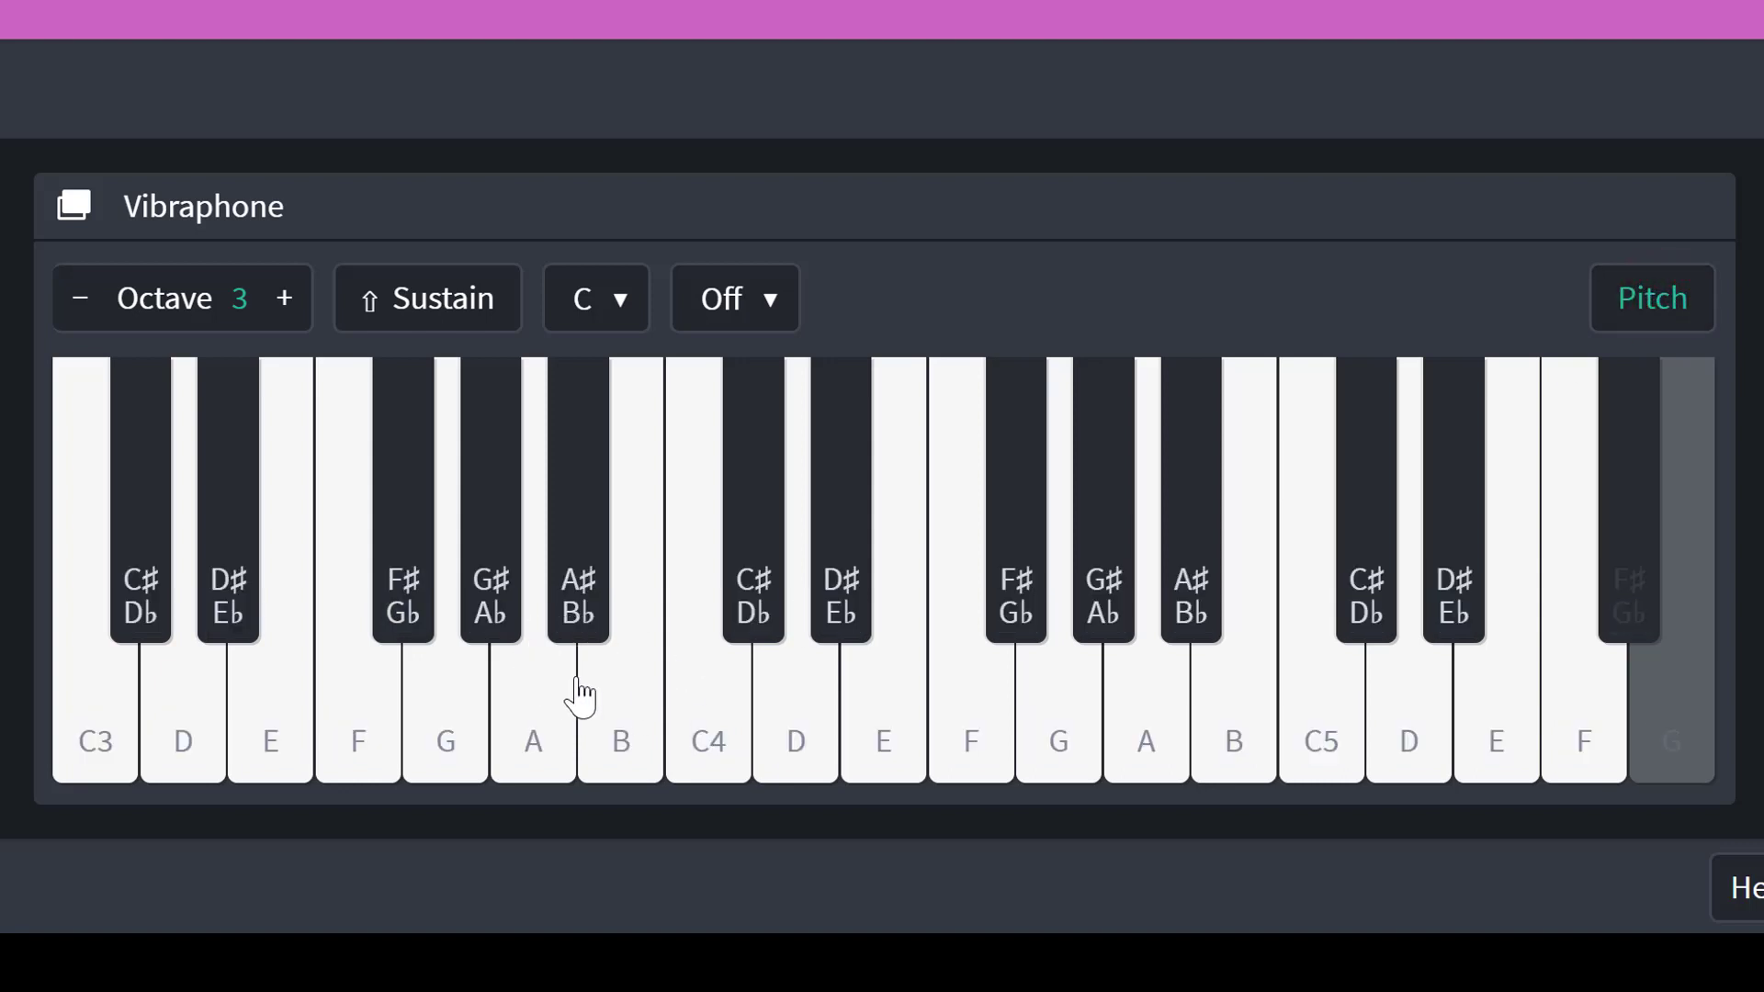
left_click(338, 721)
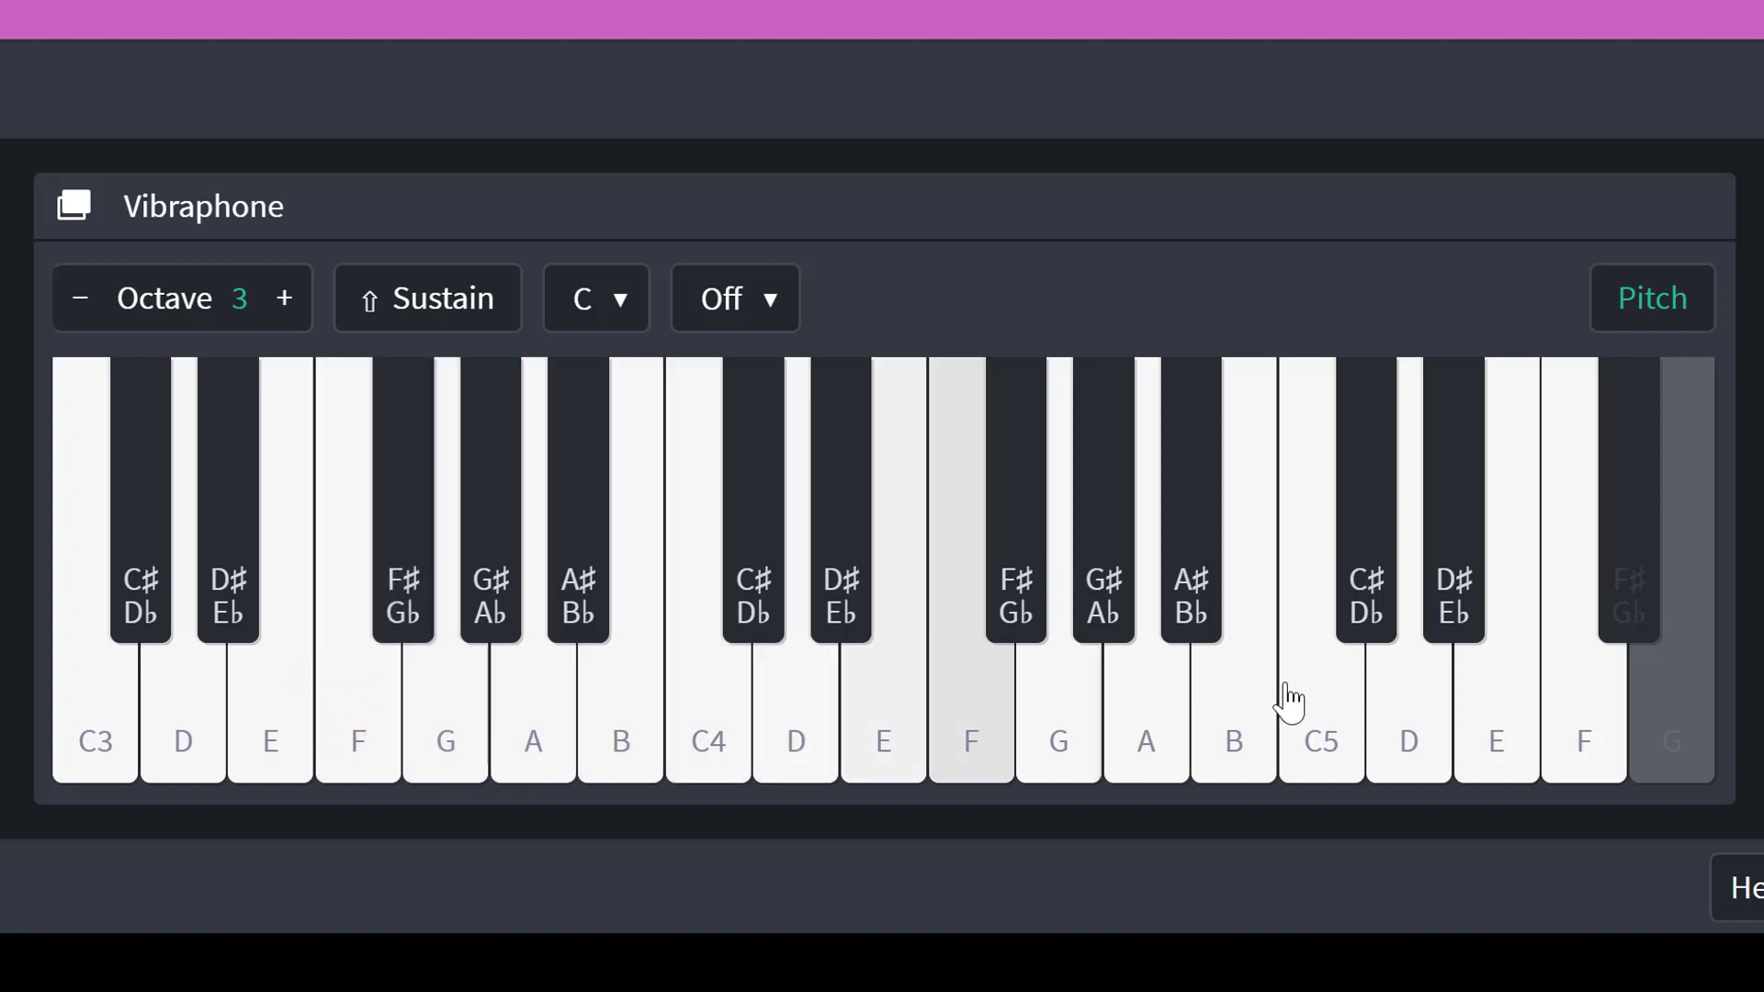
mouse_move(1285, 685)
left_mouse_down()
mouse_move(929, 513)
mouse_move(479, 500)
mouse_move(195, 528)
left_mouse_up()
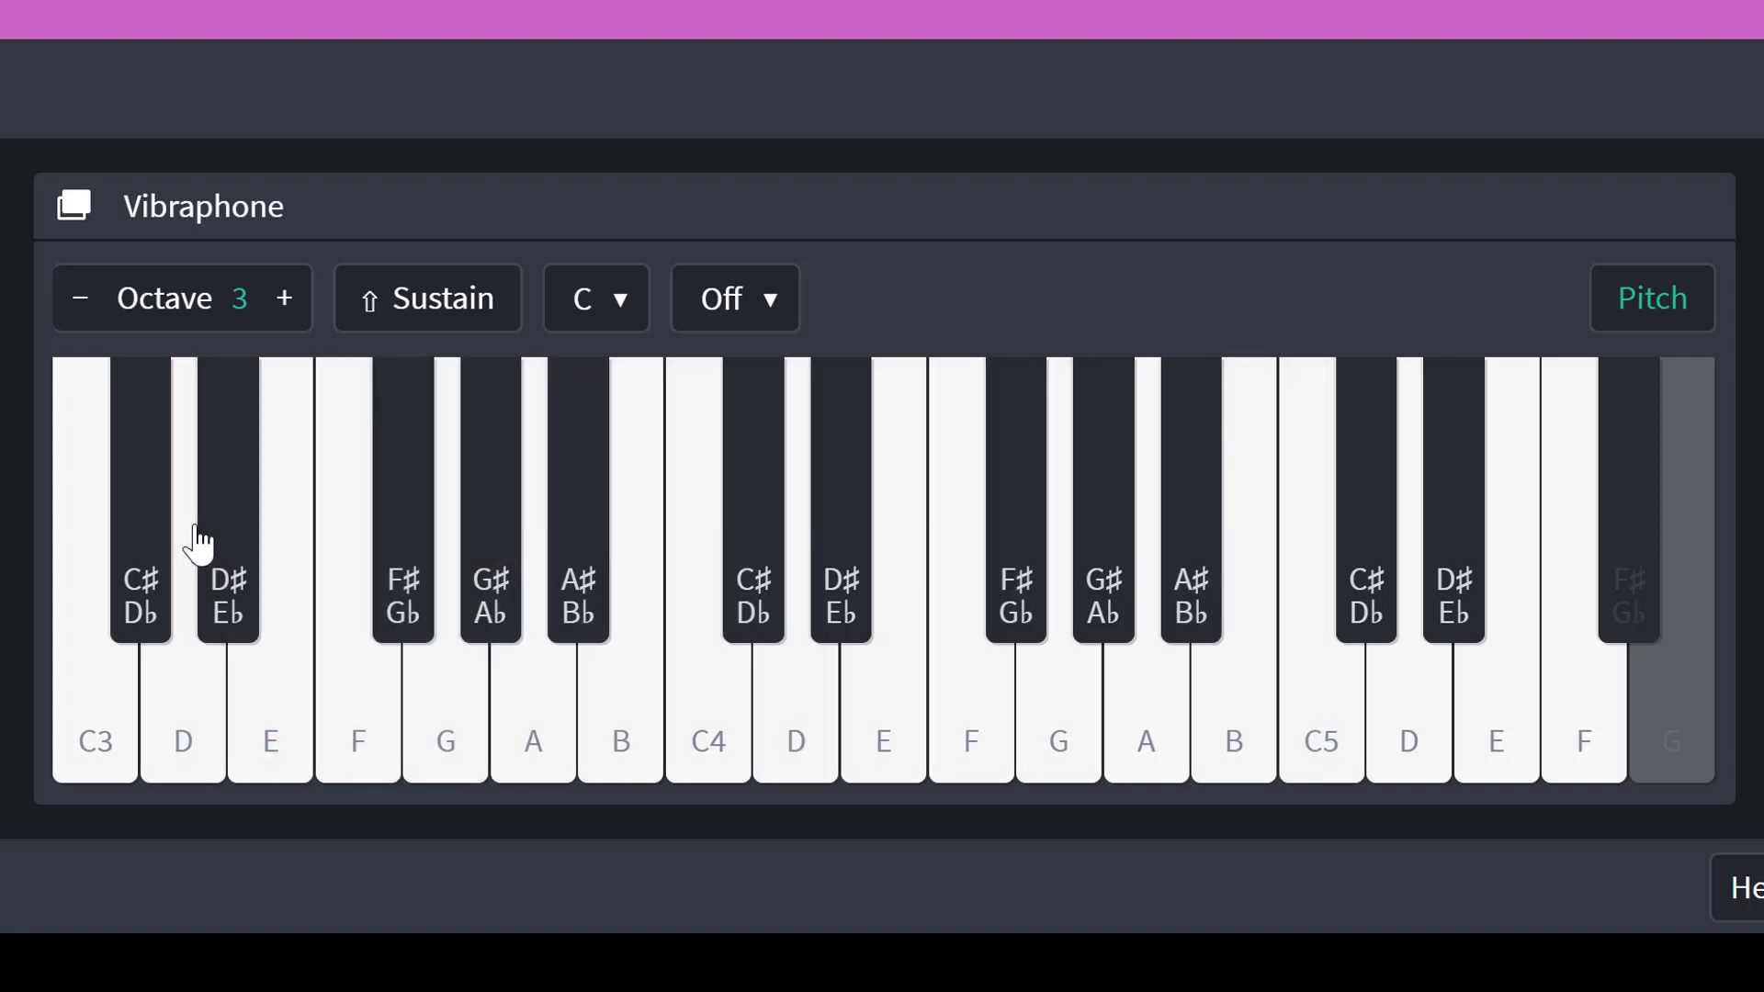
Step: Limit the virtual keyboard to the C Minor Scale and toggle its keyboard map off and on again
left_click(733, 301)
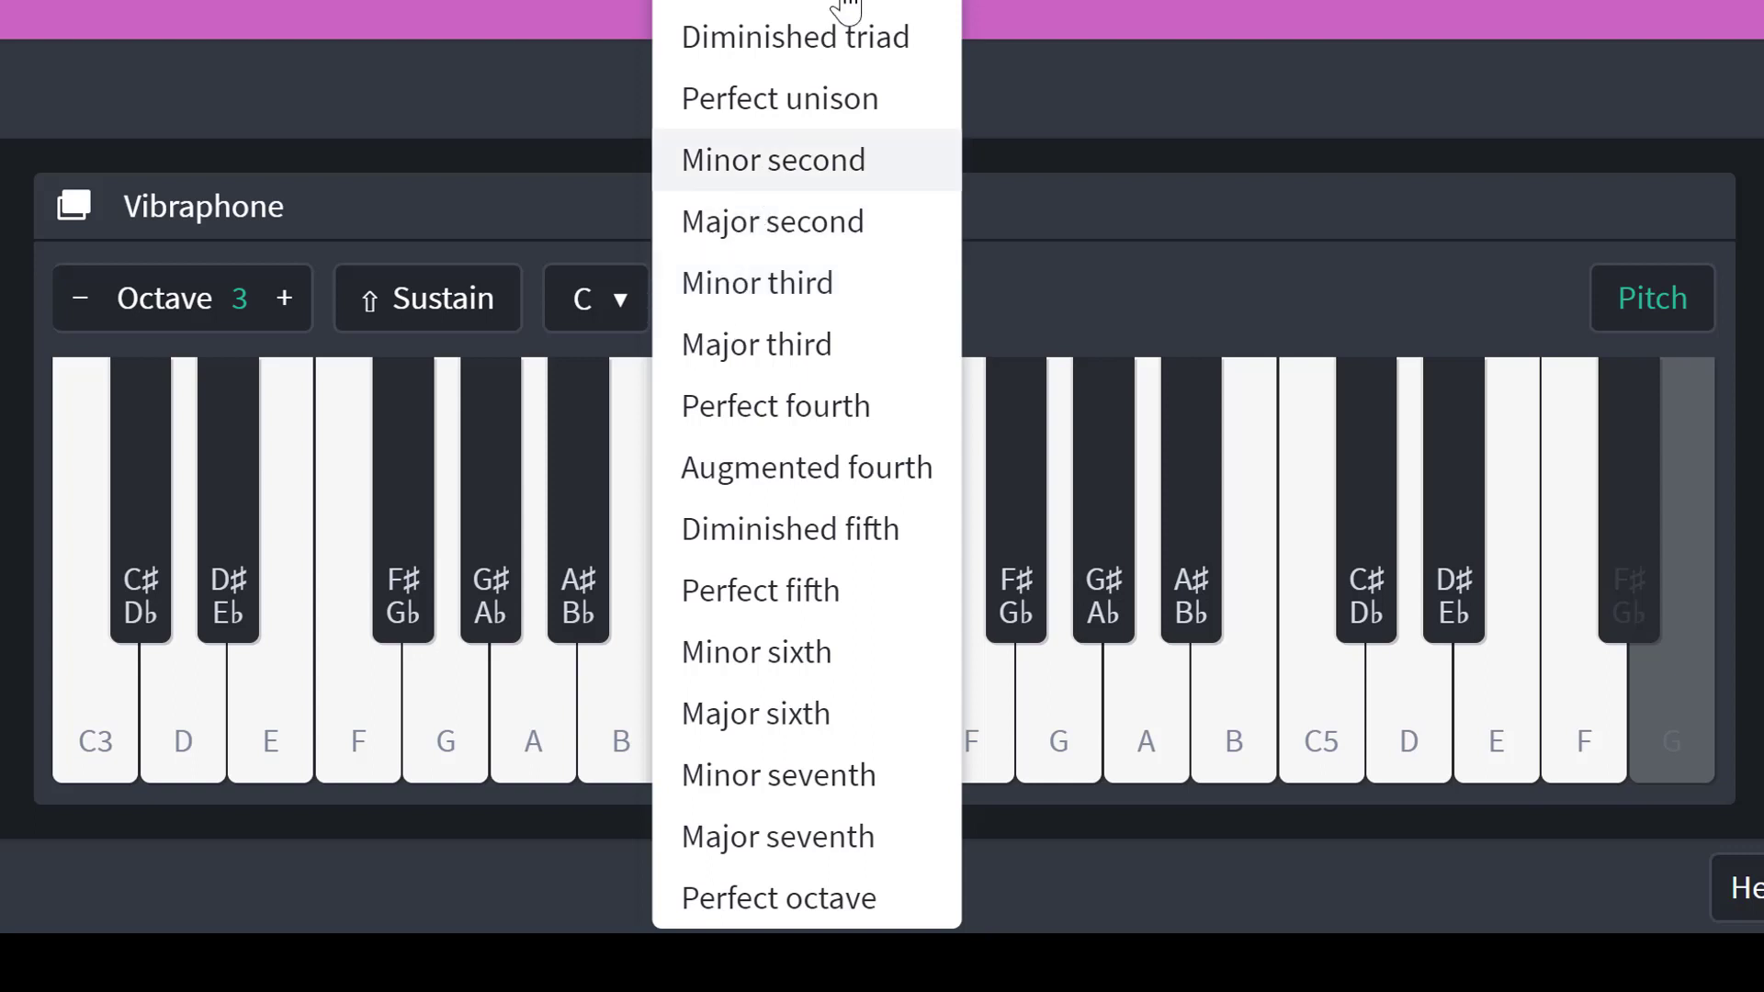
left_click(781, 3)
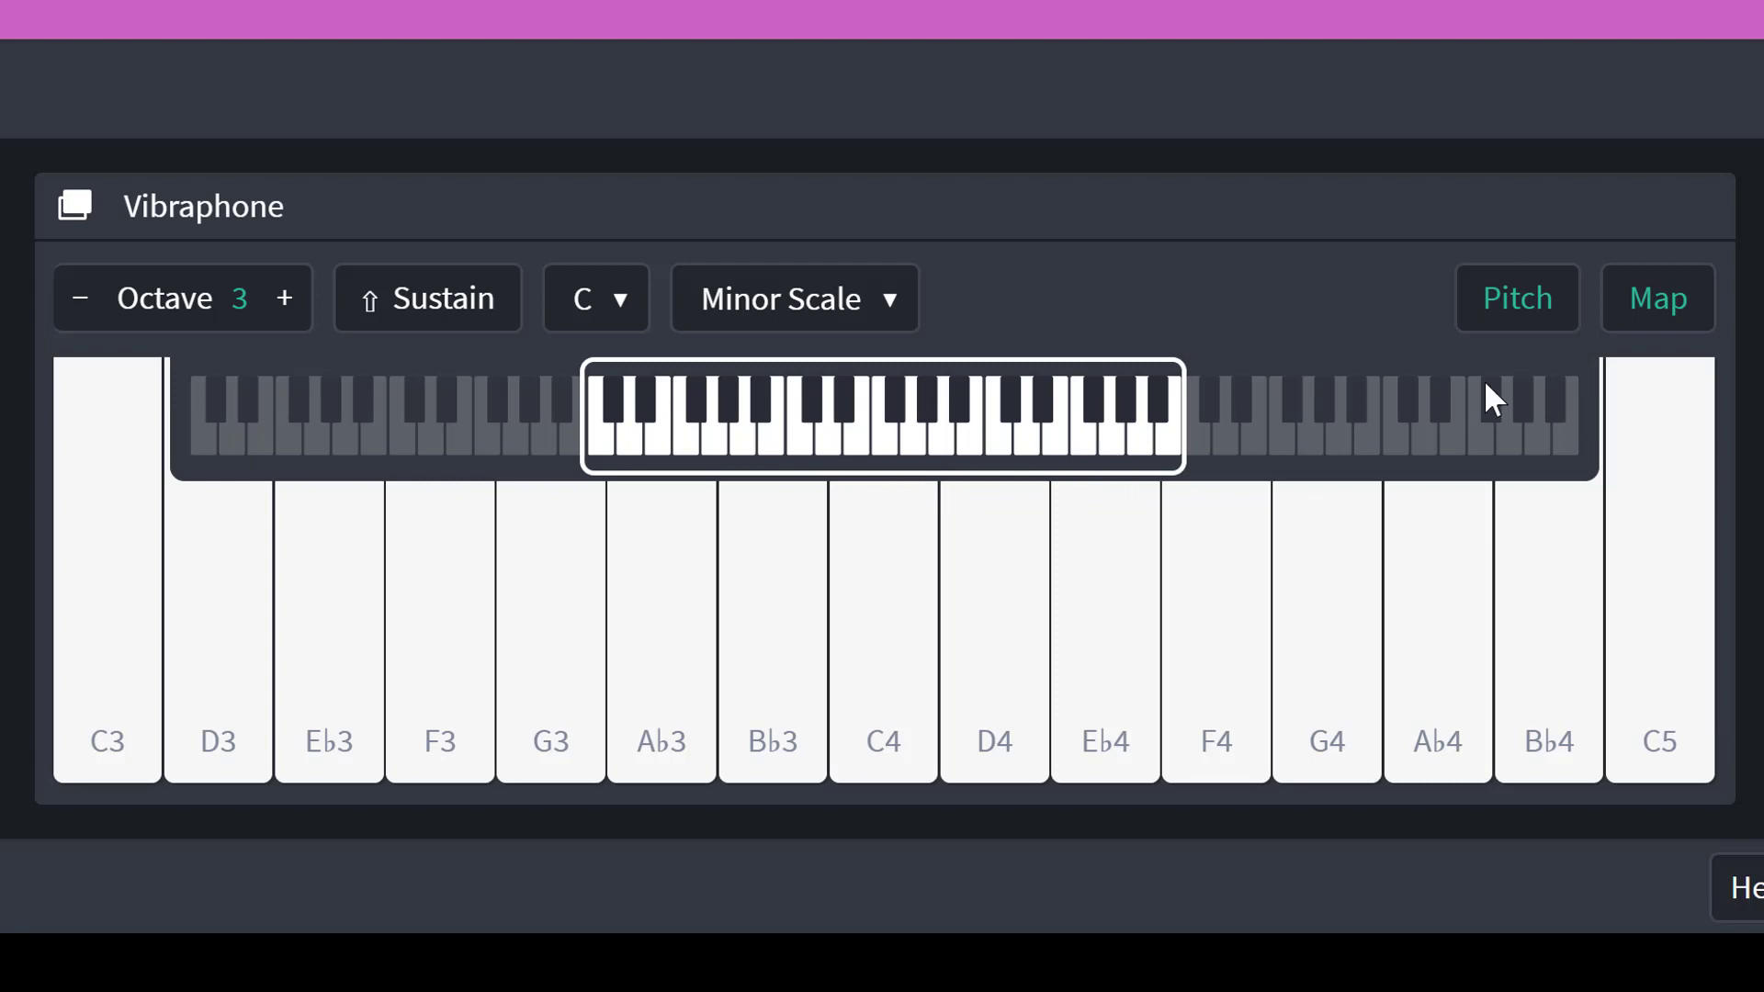
left_click(1685, 321)
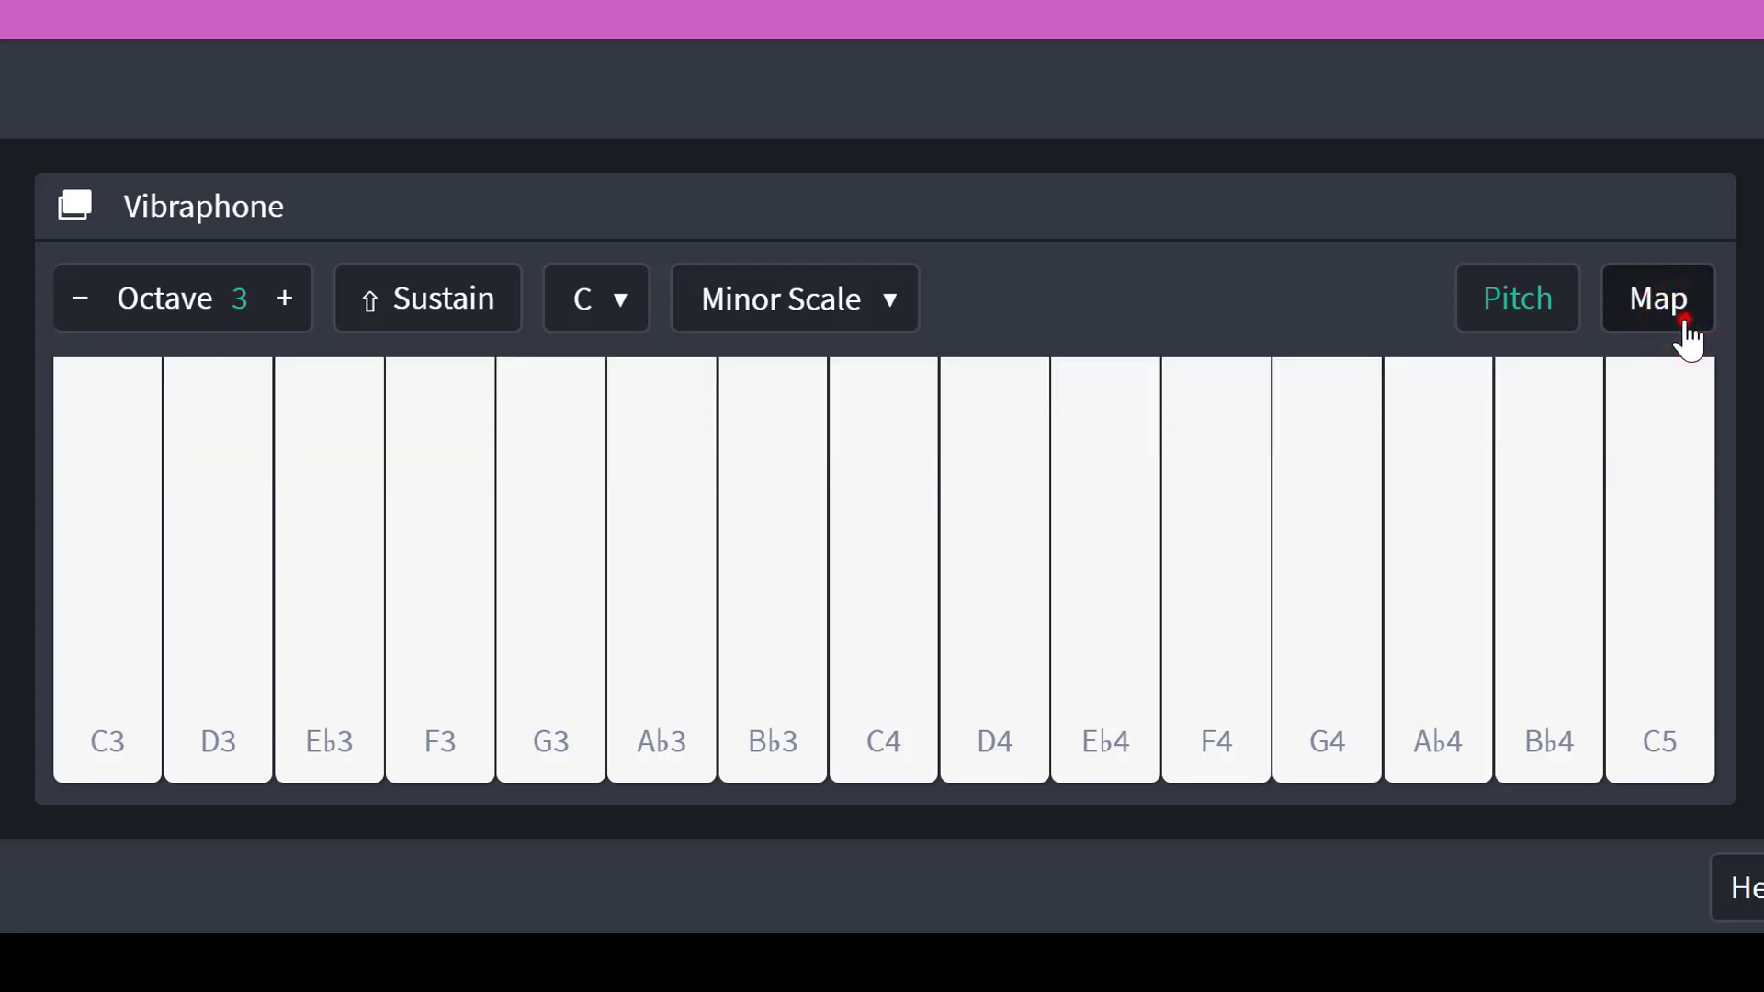
left_click(1685, 322)
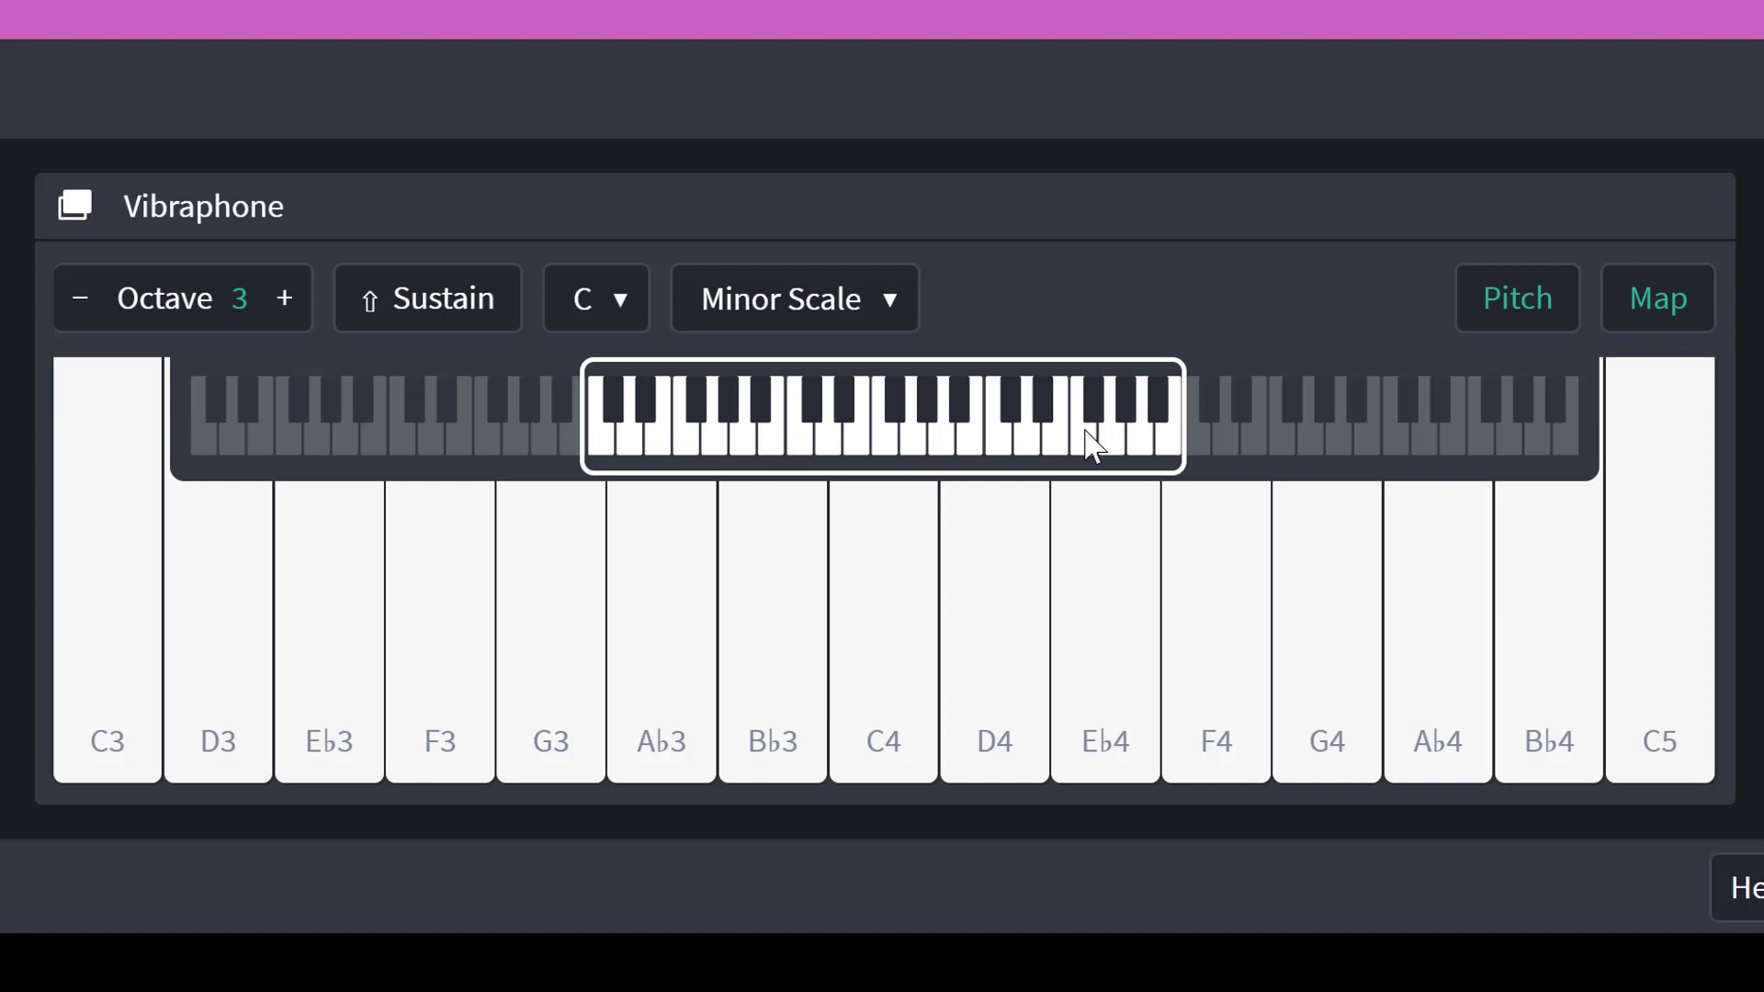
Step: Play the C minor scale on the virtual keyboard from C3 up to C5
left_click(129, 682)
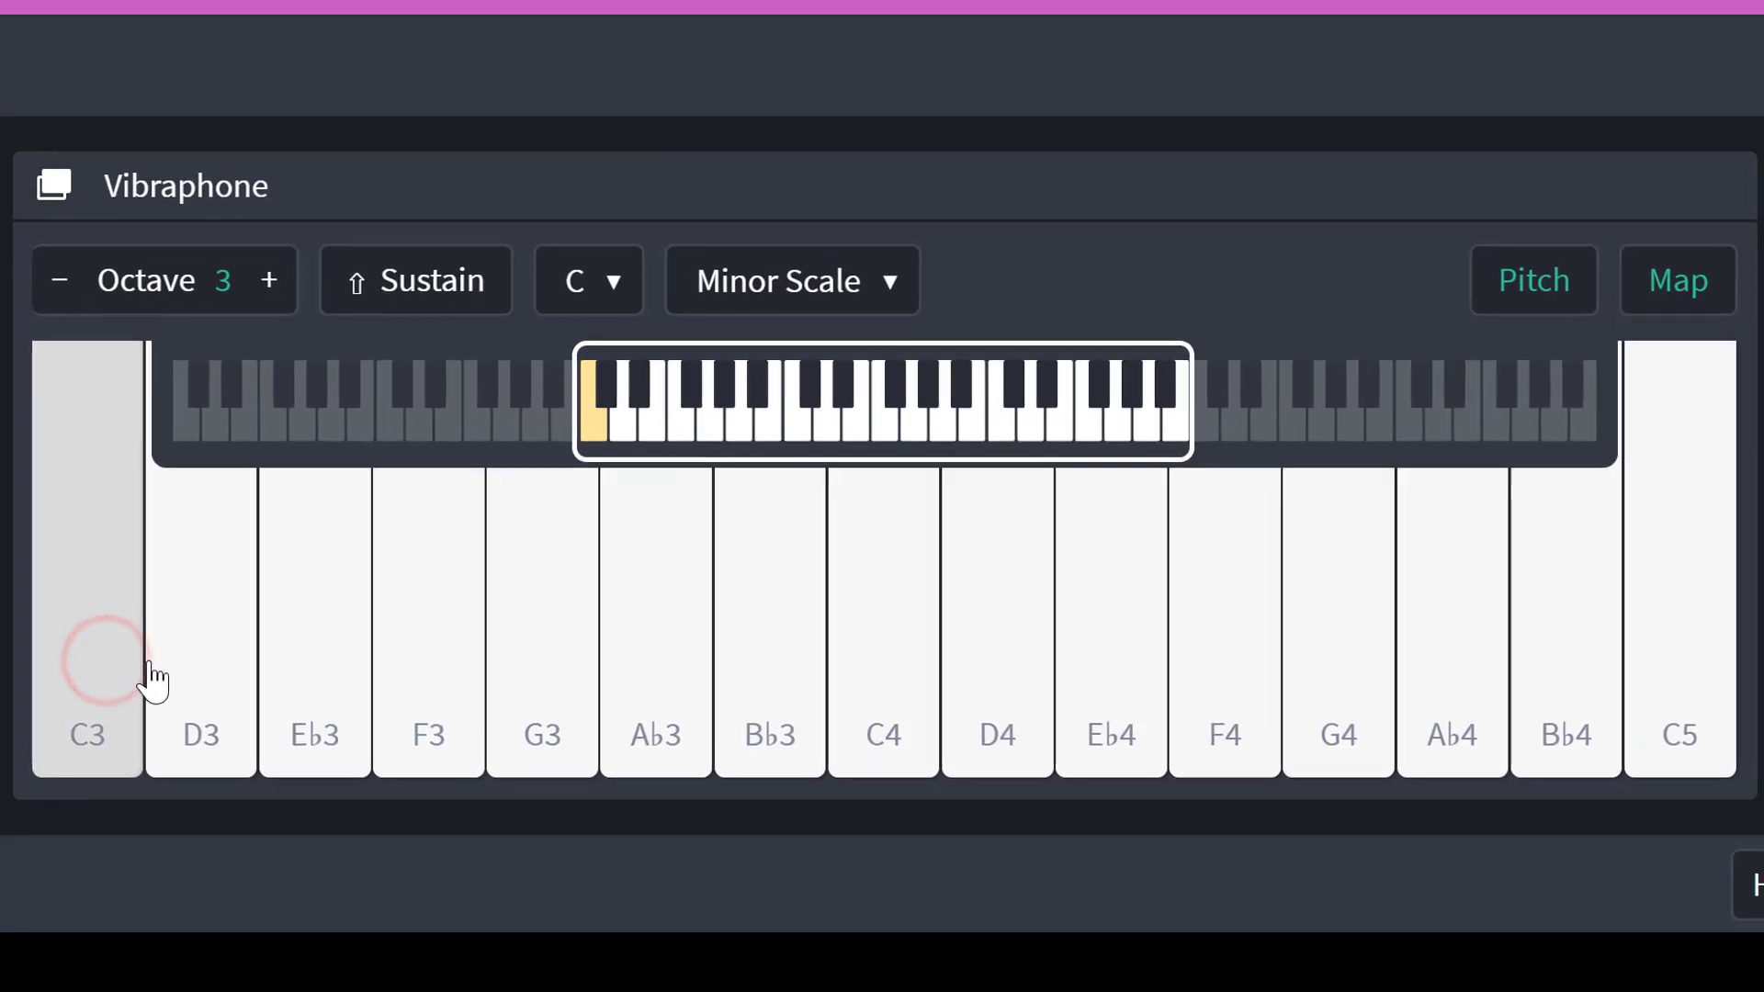
left_click(192, 686)
left_click(125, 604)
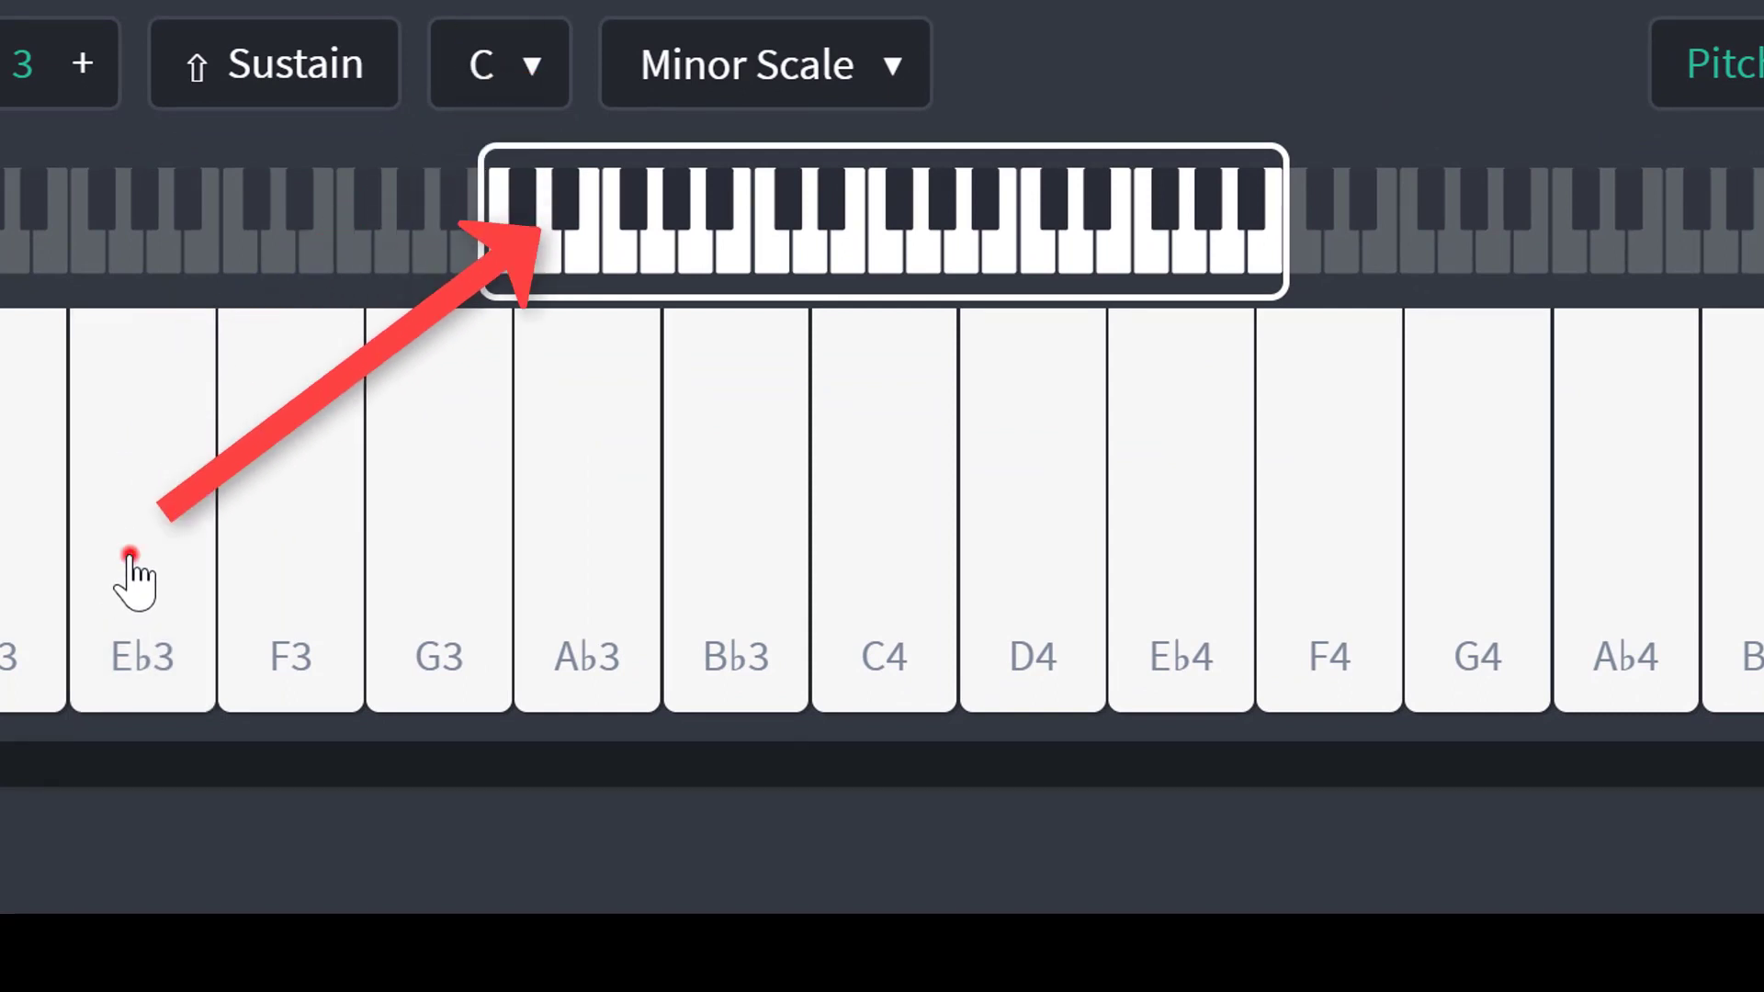
left_click(130, 559)
left_click(261, 533)
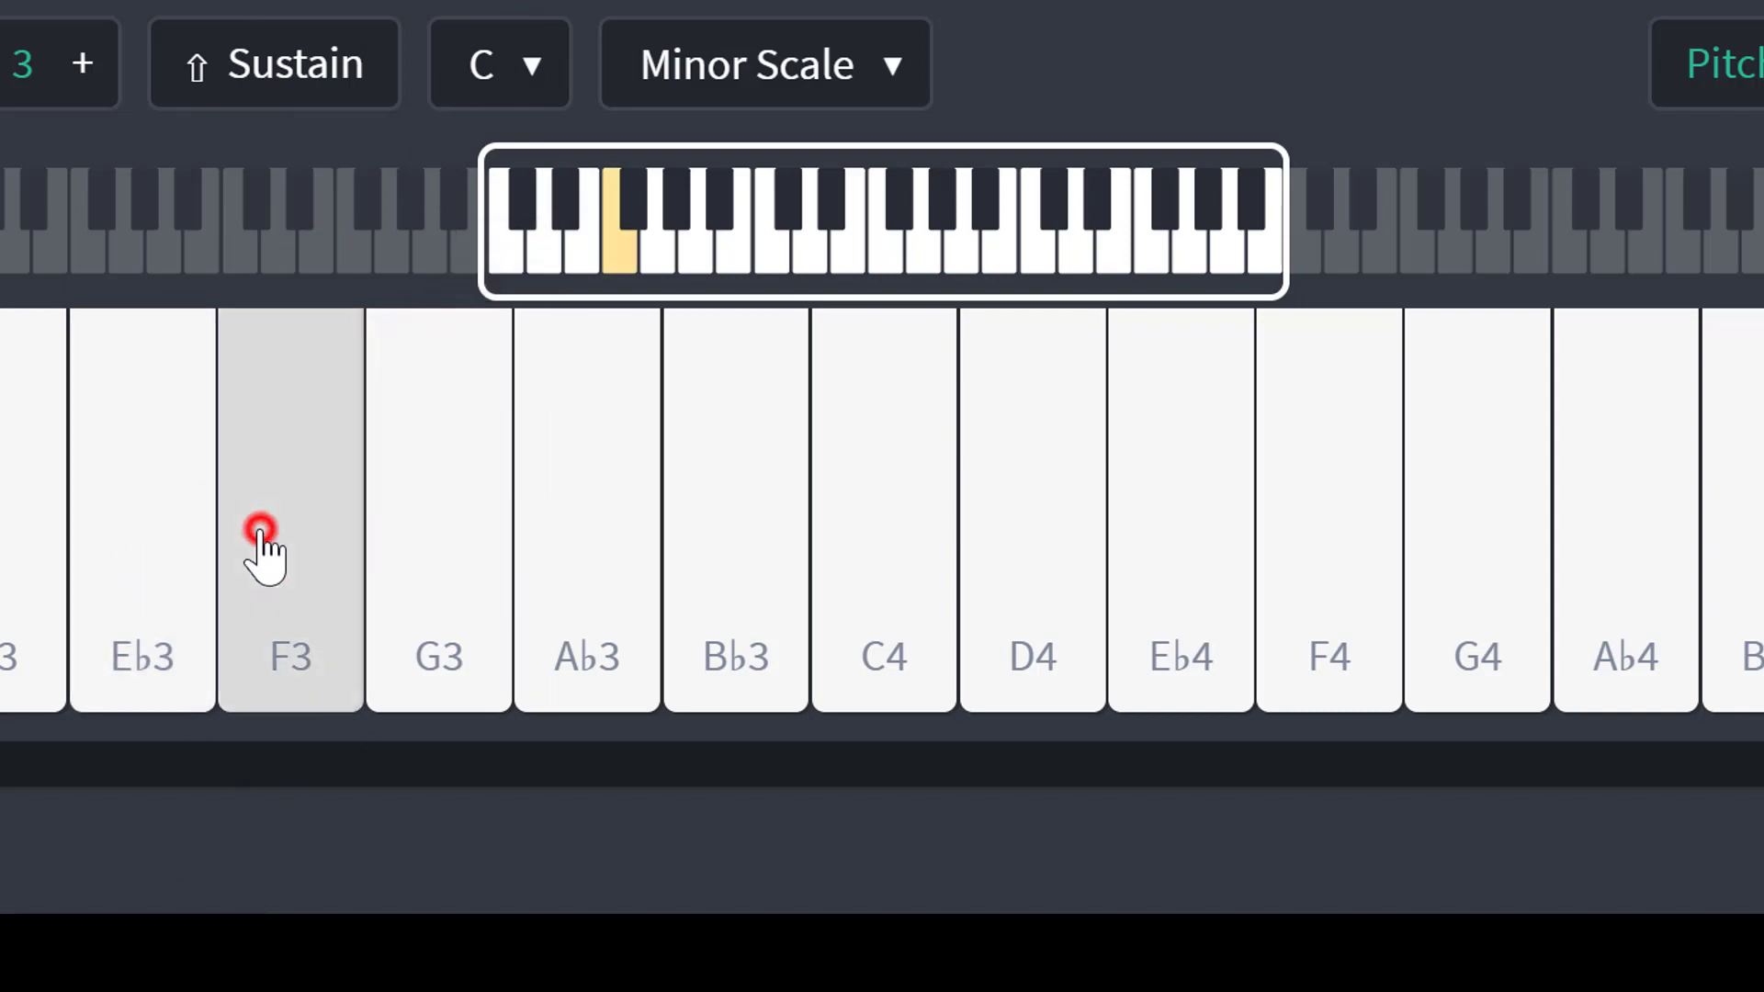
mouse_move(260, 533)
left_mouse_down()
mouse_move(435, 533)
mouse_move(868, 594)
left_mouse_up()
mouse_move(1011, 615)
left_mouse_down()
mouse_move(1208, 590)
mouse_move(1755, 611)
left_mouse_up()
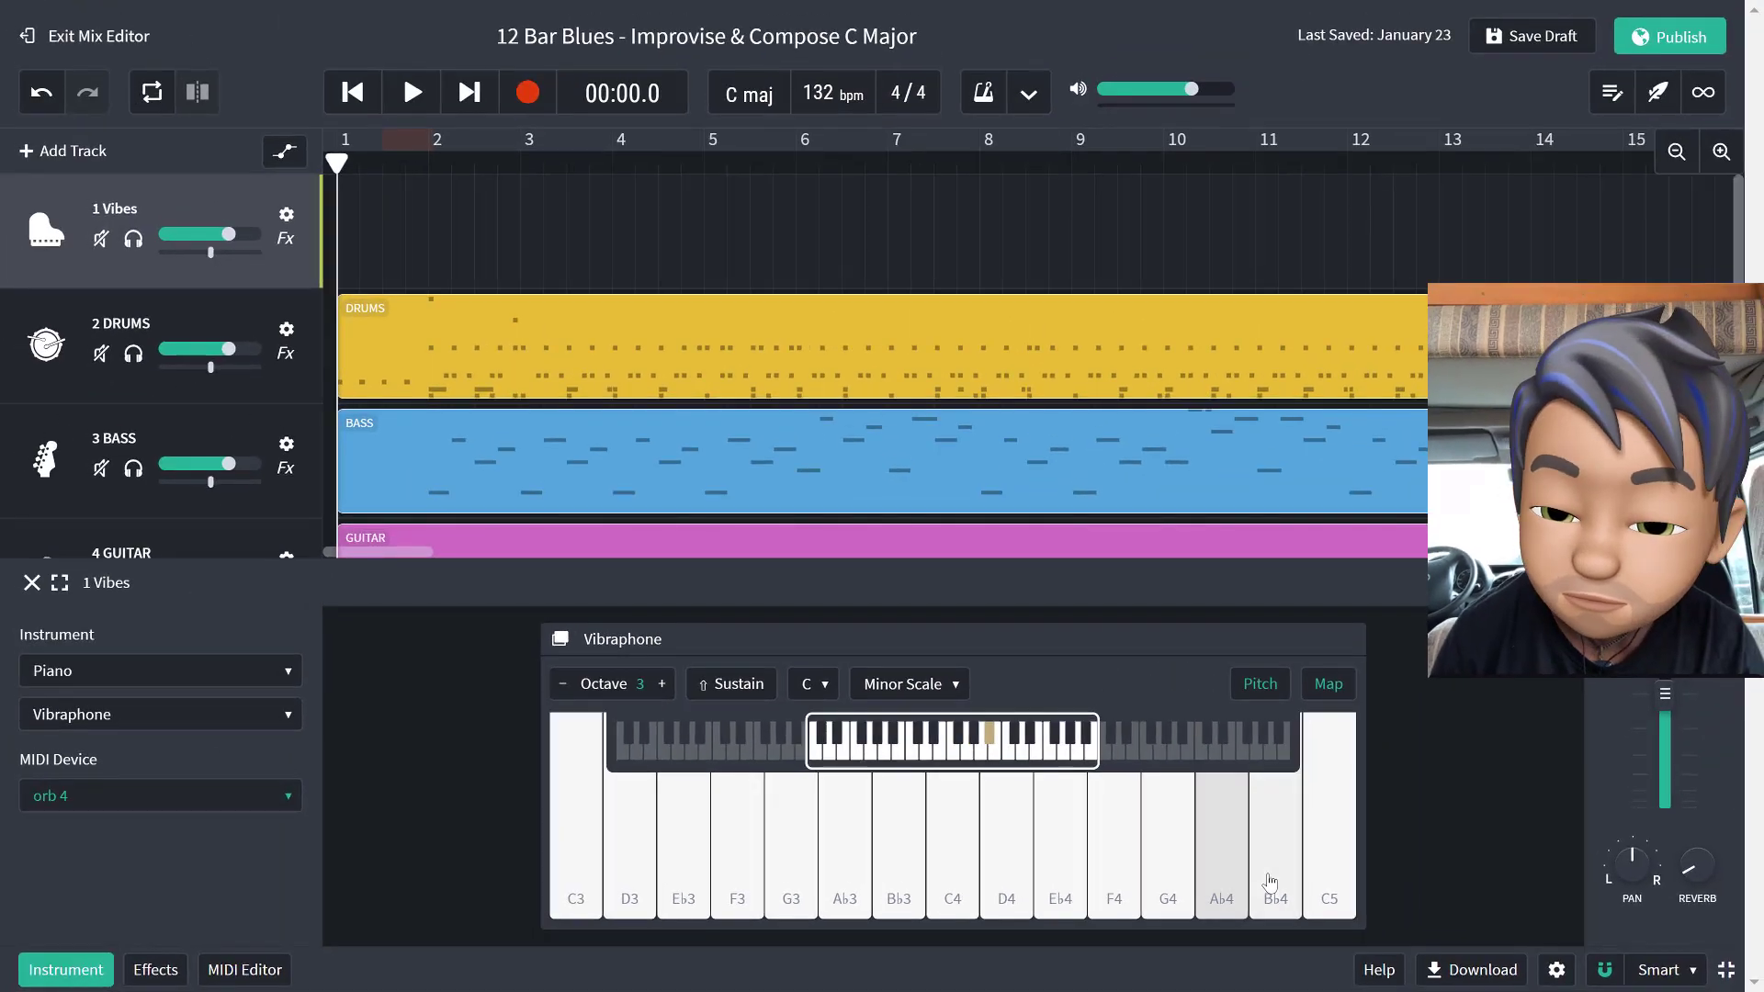
left_click_drag(1269, 882, 1336, 881)
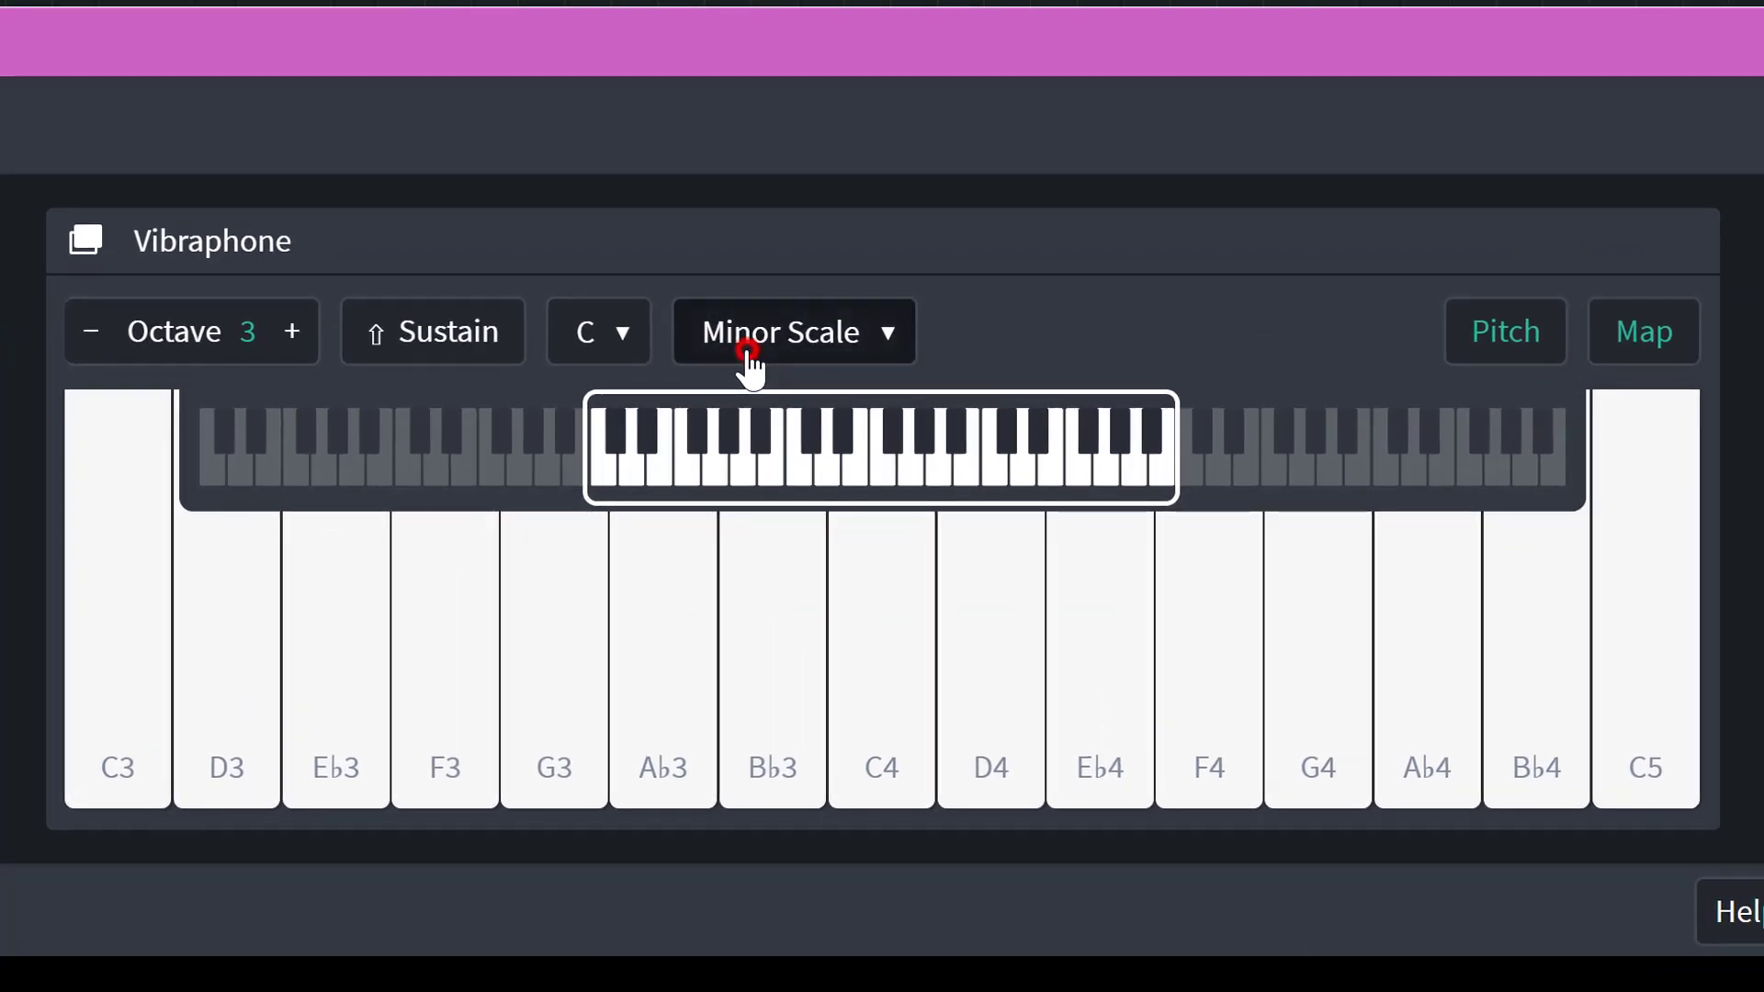
Step: Change the virtual keyboard's scale to Major pentatonic and play notes of it starting from C3
left_click(748, 352)
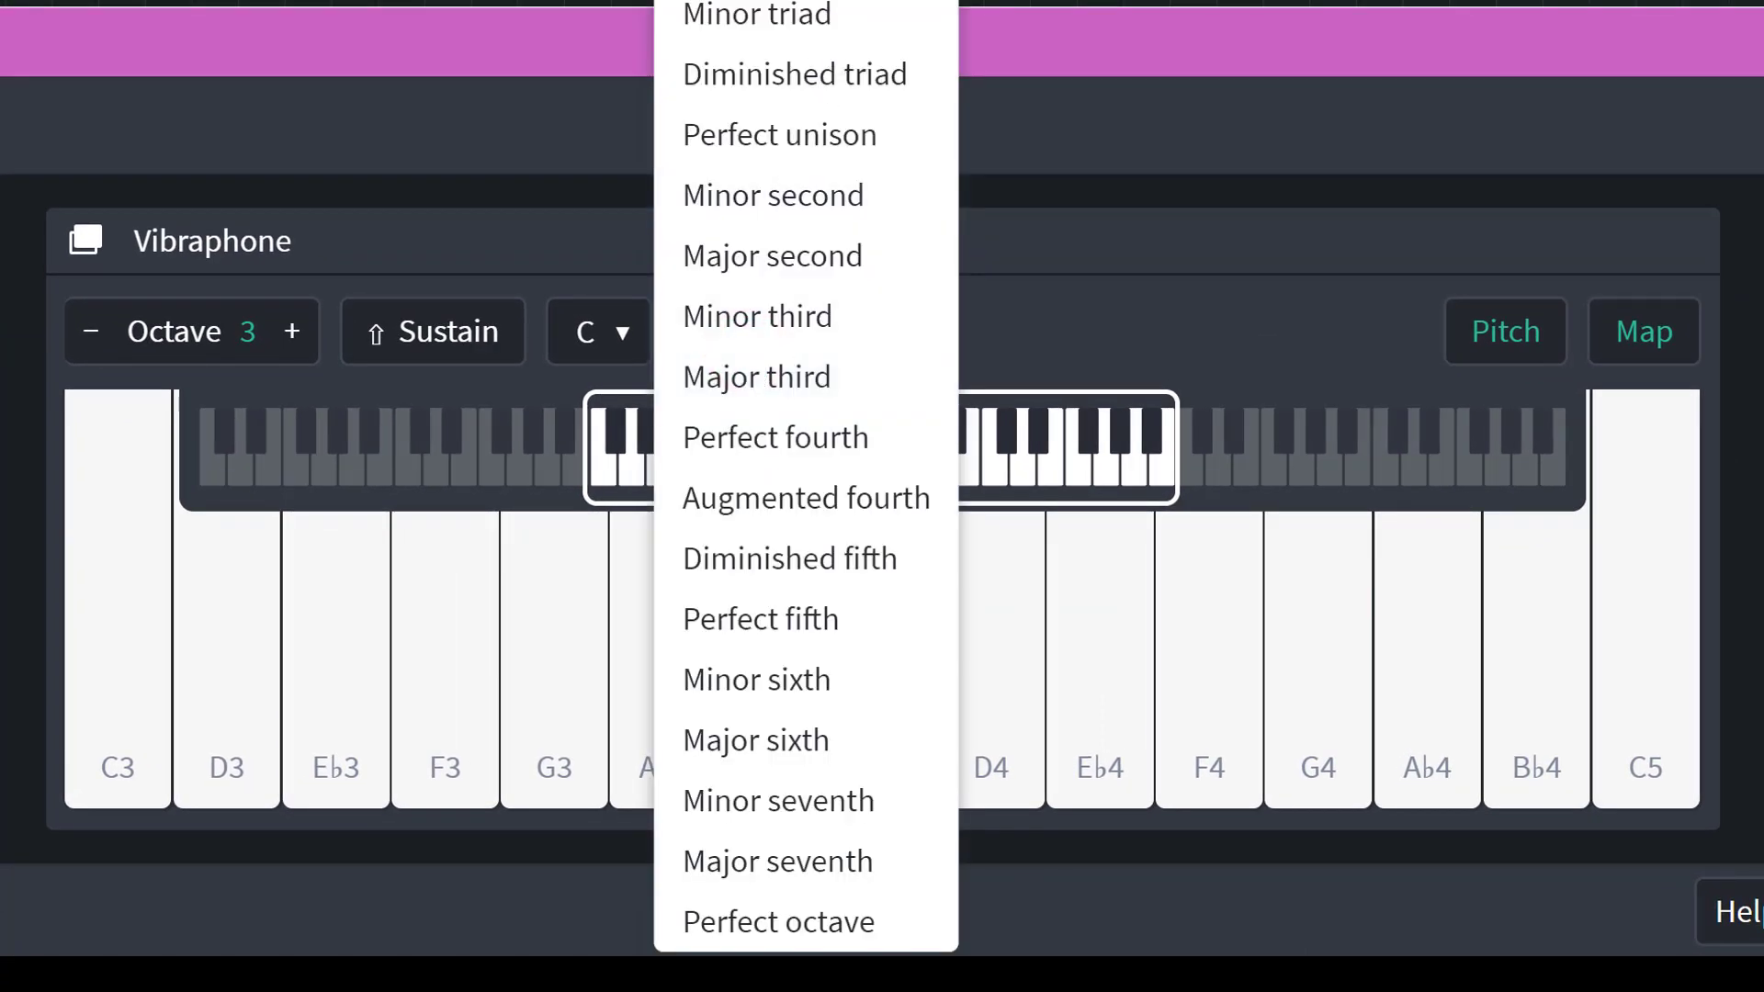
key("Return")
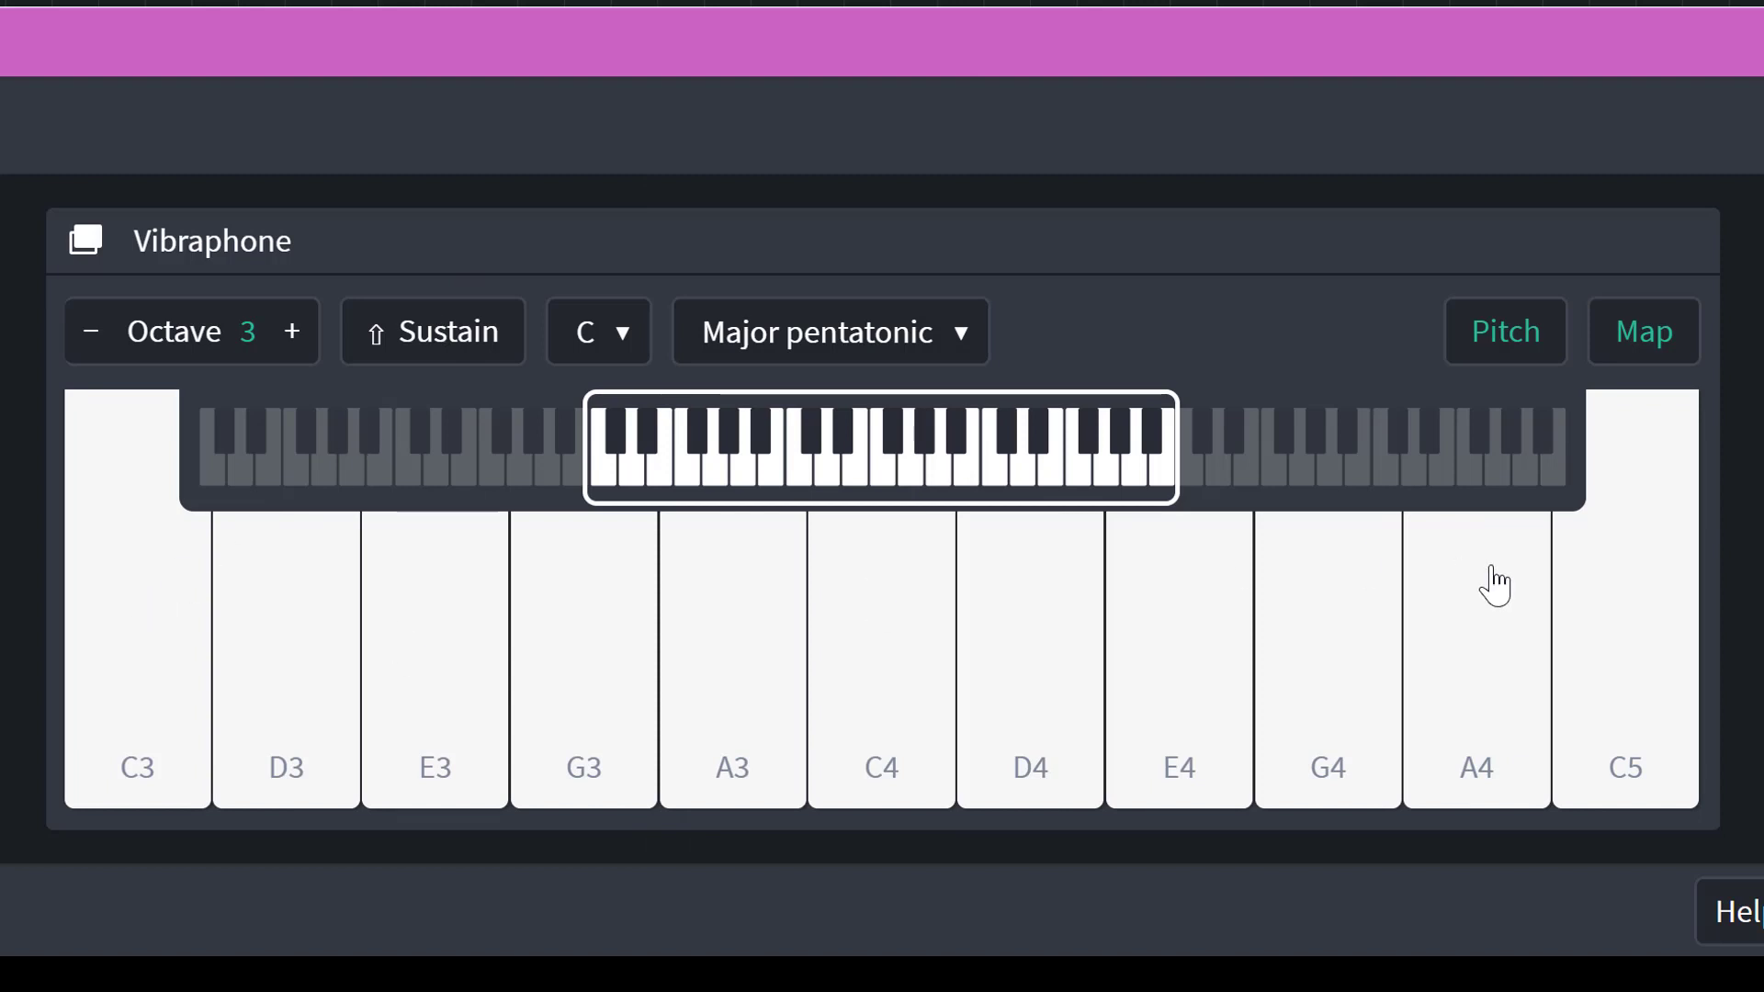
left_click(146, 679)
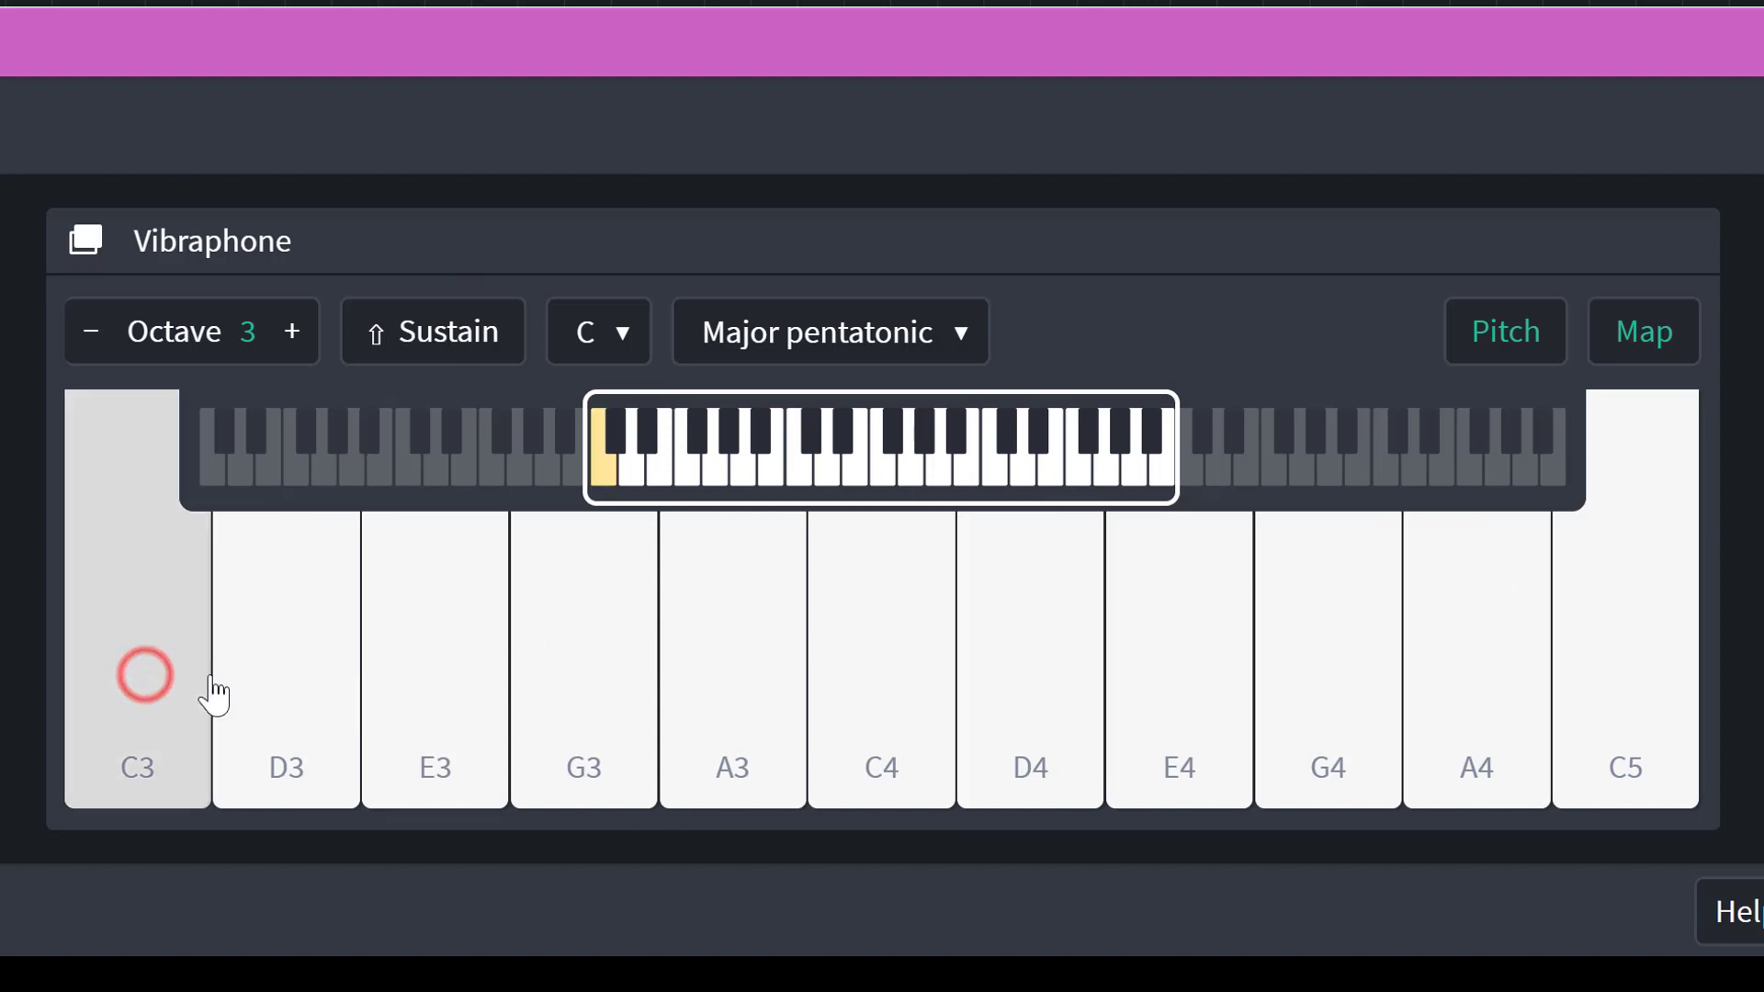
mouse_move(214, 695)
left_mouse_down()
mouse_move(1010, 687)
mouse_move(832, 666)
mouse_move(138, 661)
mouse_move(1672, 623)
mouse_move(171, 617)
left_mouse_up()
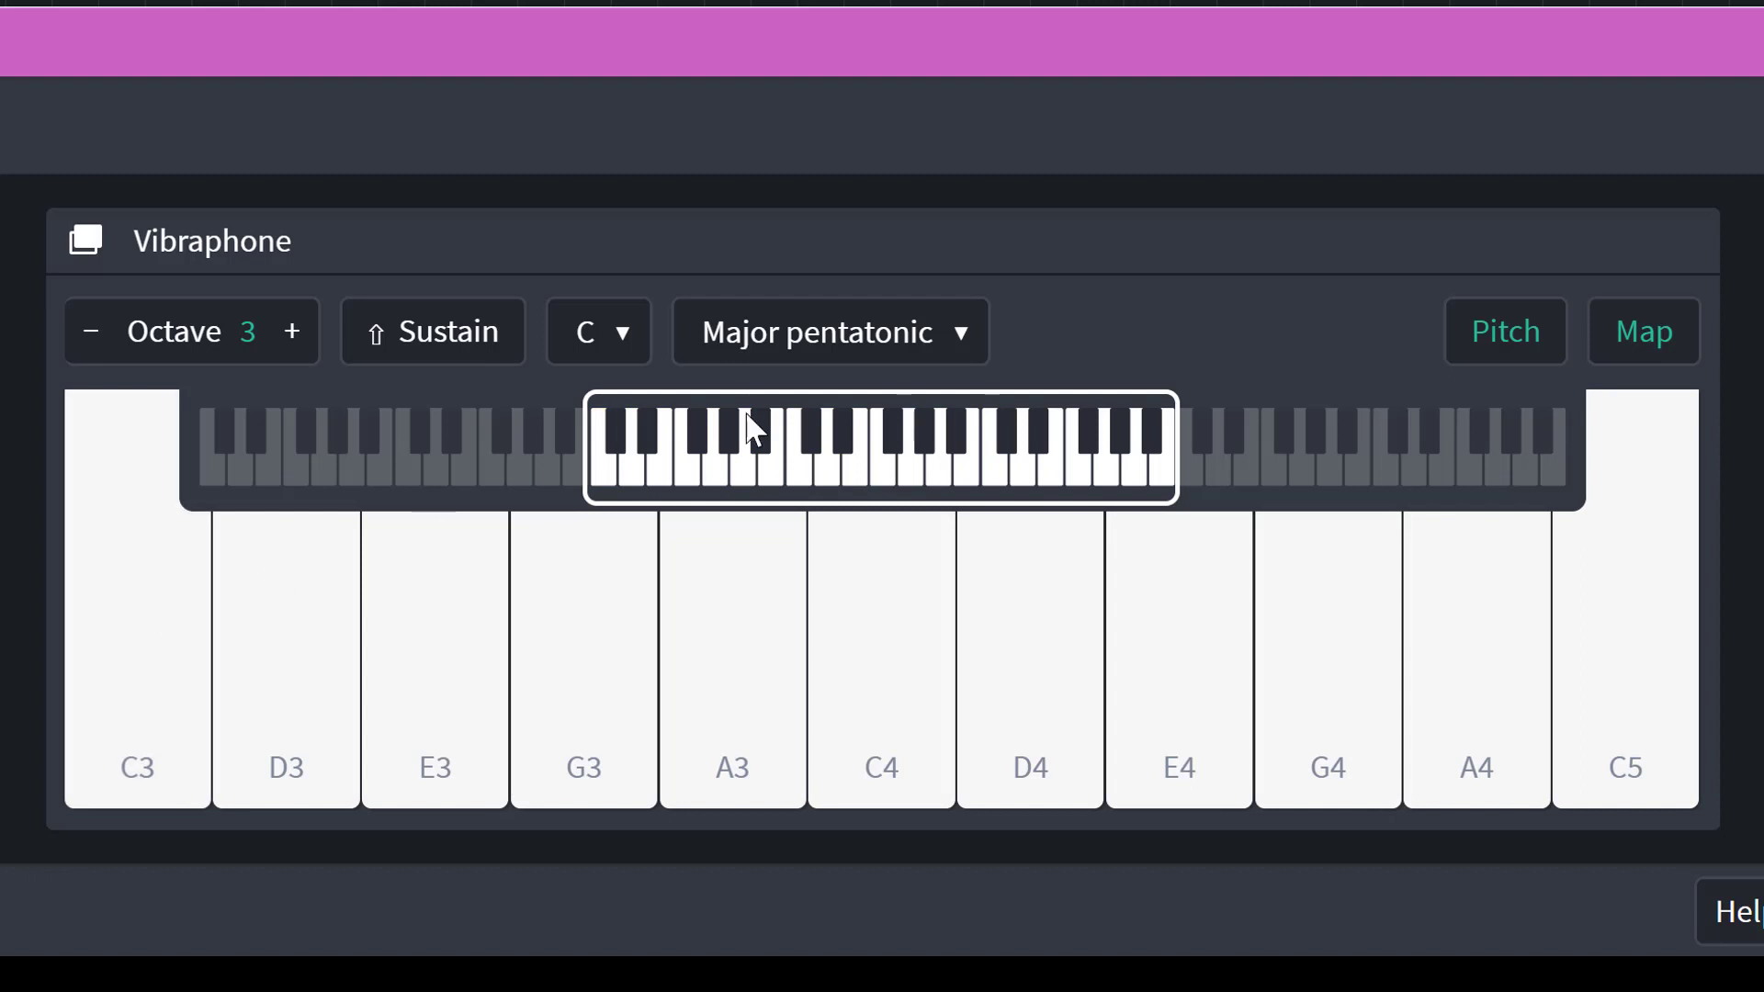
Step: Change the virtual keyboard's scale setting to Major third and try the C3 key
left_click(847, 346)
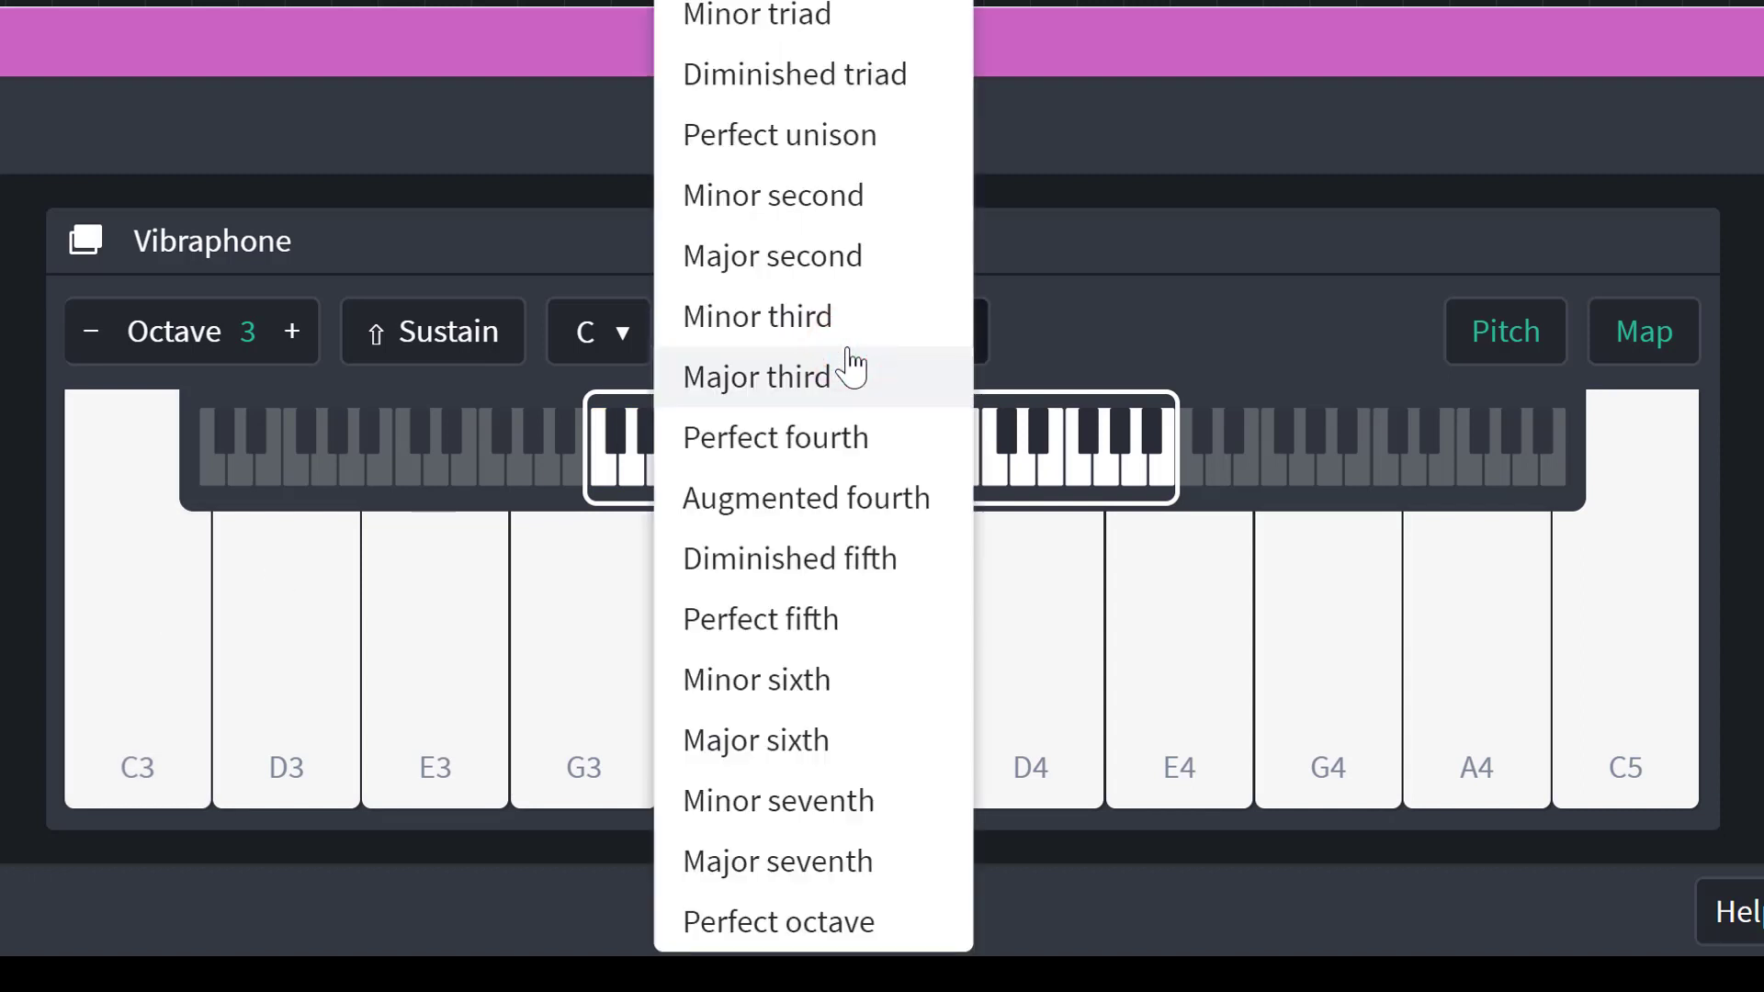
left_click(850, 367)
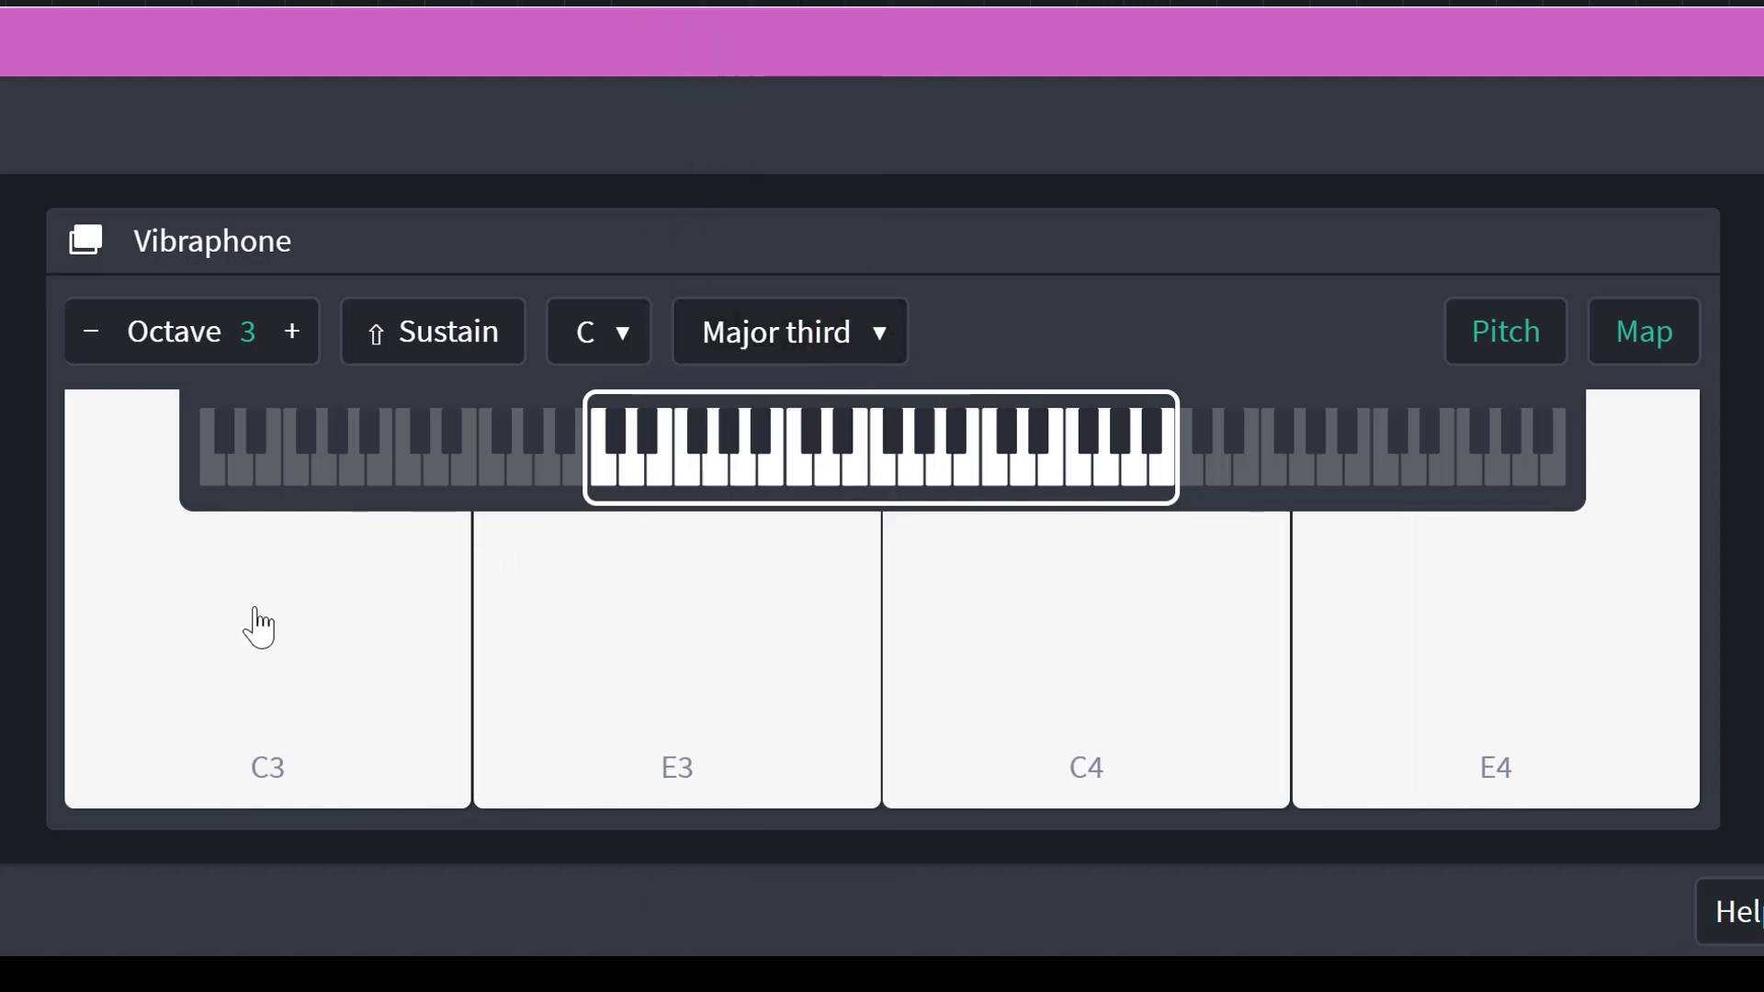
mouse_move(229, 624)
left_mouse_down()
mouse_move(735, 676)
mouse_move(1178, 655)
mouse_move(1362, 675)
mouse_move(950, 622)
mouse_move(608, 623)
mouse_move(324, 687)
left_mouse_up()
Step: Play a varied melody using only the C3, E3, C4 and E4 keys of the major third layout
key("a")
key("s")
key("d")
key("f")
key("a")
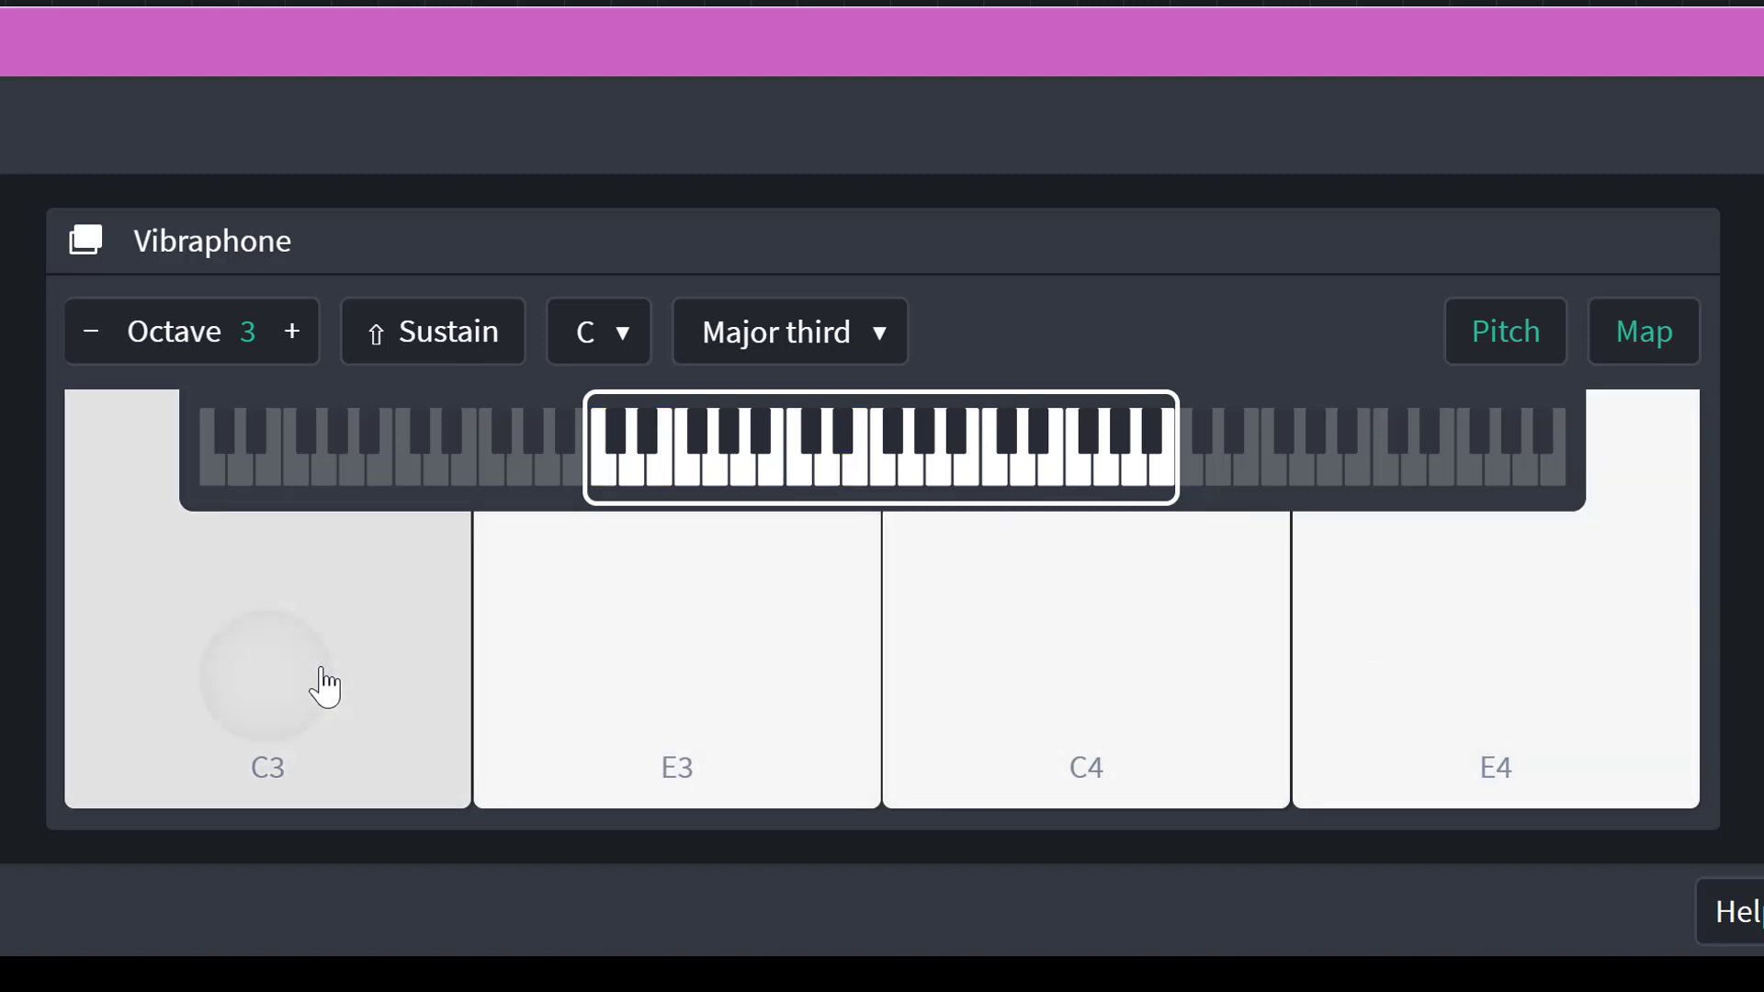
key("d")
key("s")
key("a")
key("d")
key("s")
key("f")
key("a")
key("d")
key("s")
key("a")
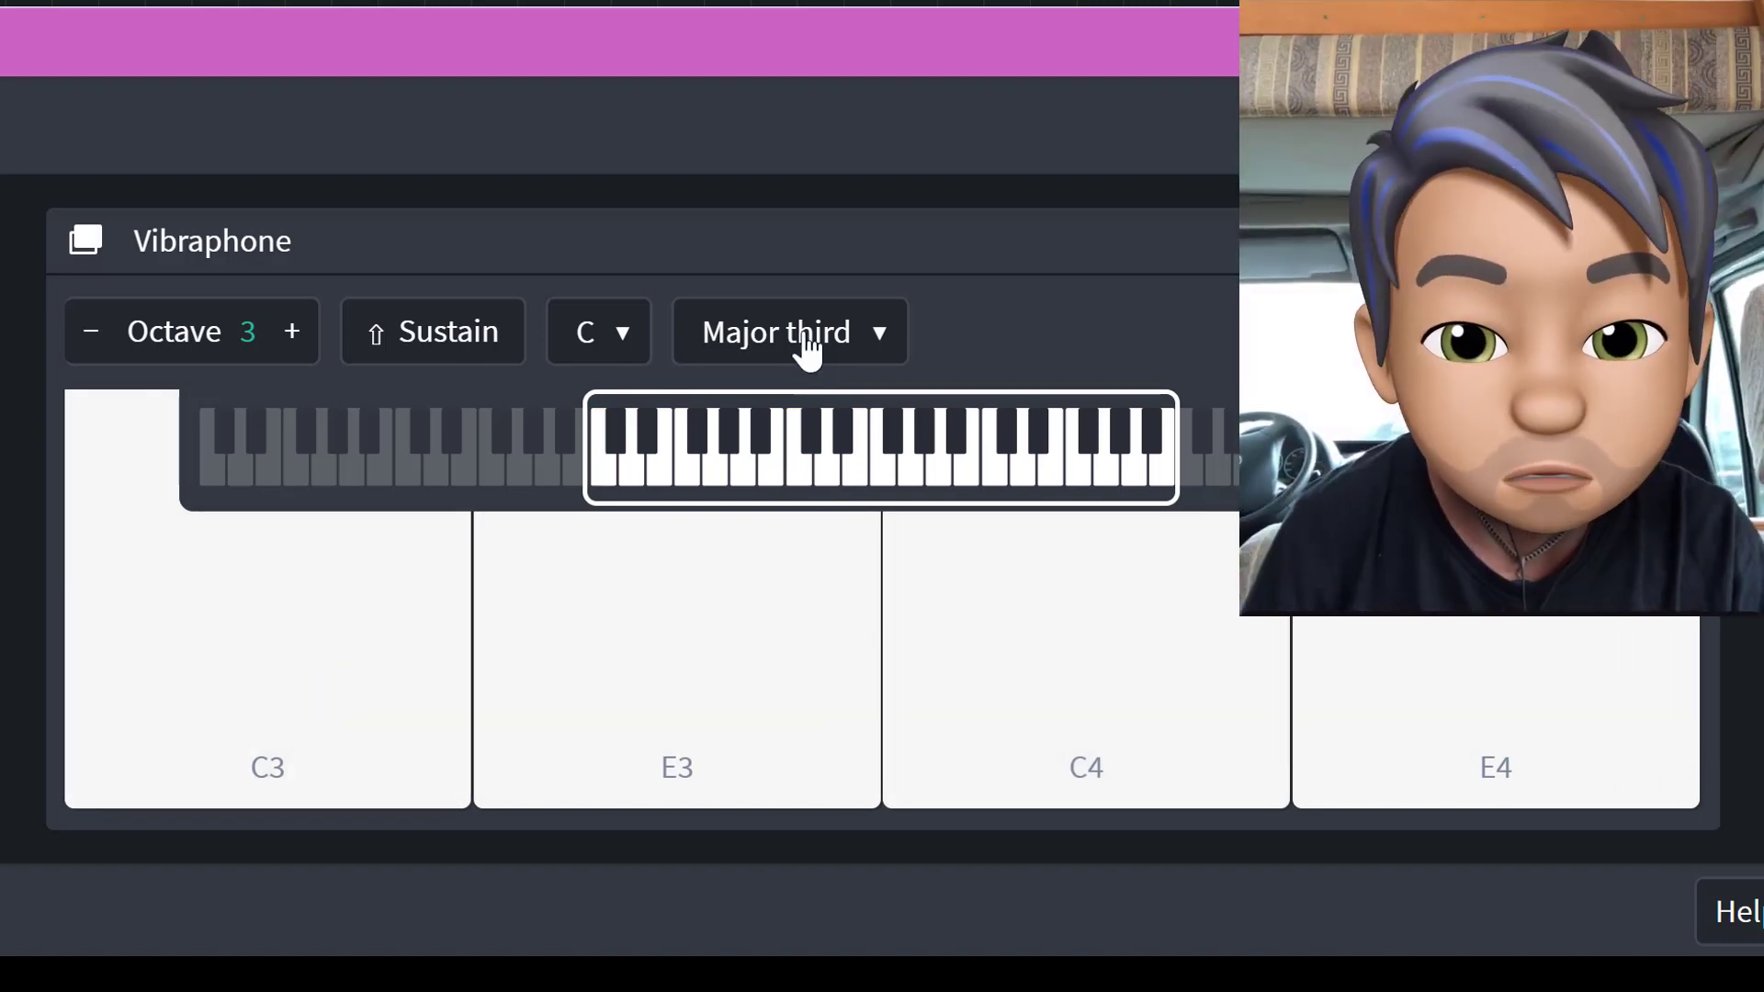
Step: Set the virtual keyboard's scale option to Off to restore the full chromatic layout
left_click(806, 349)
left_click(799, 330)
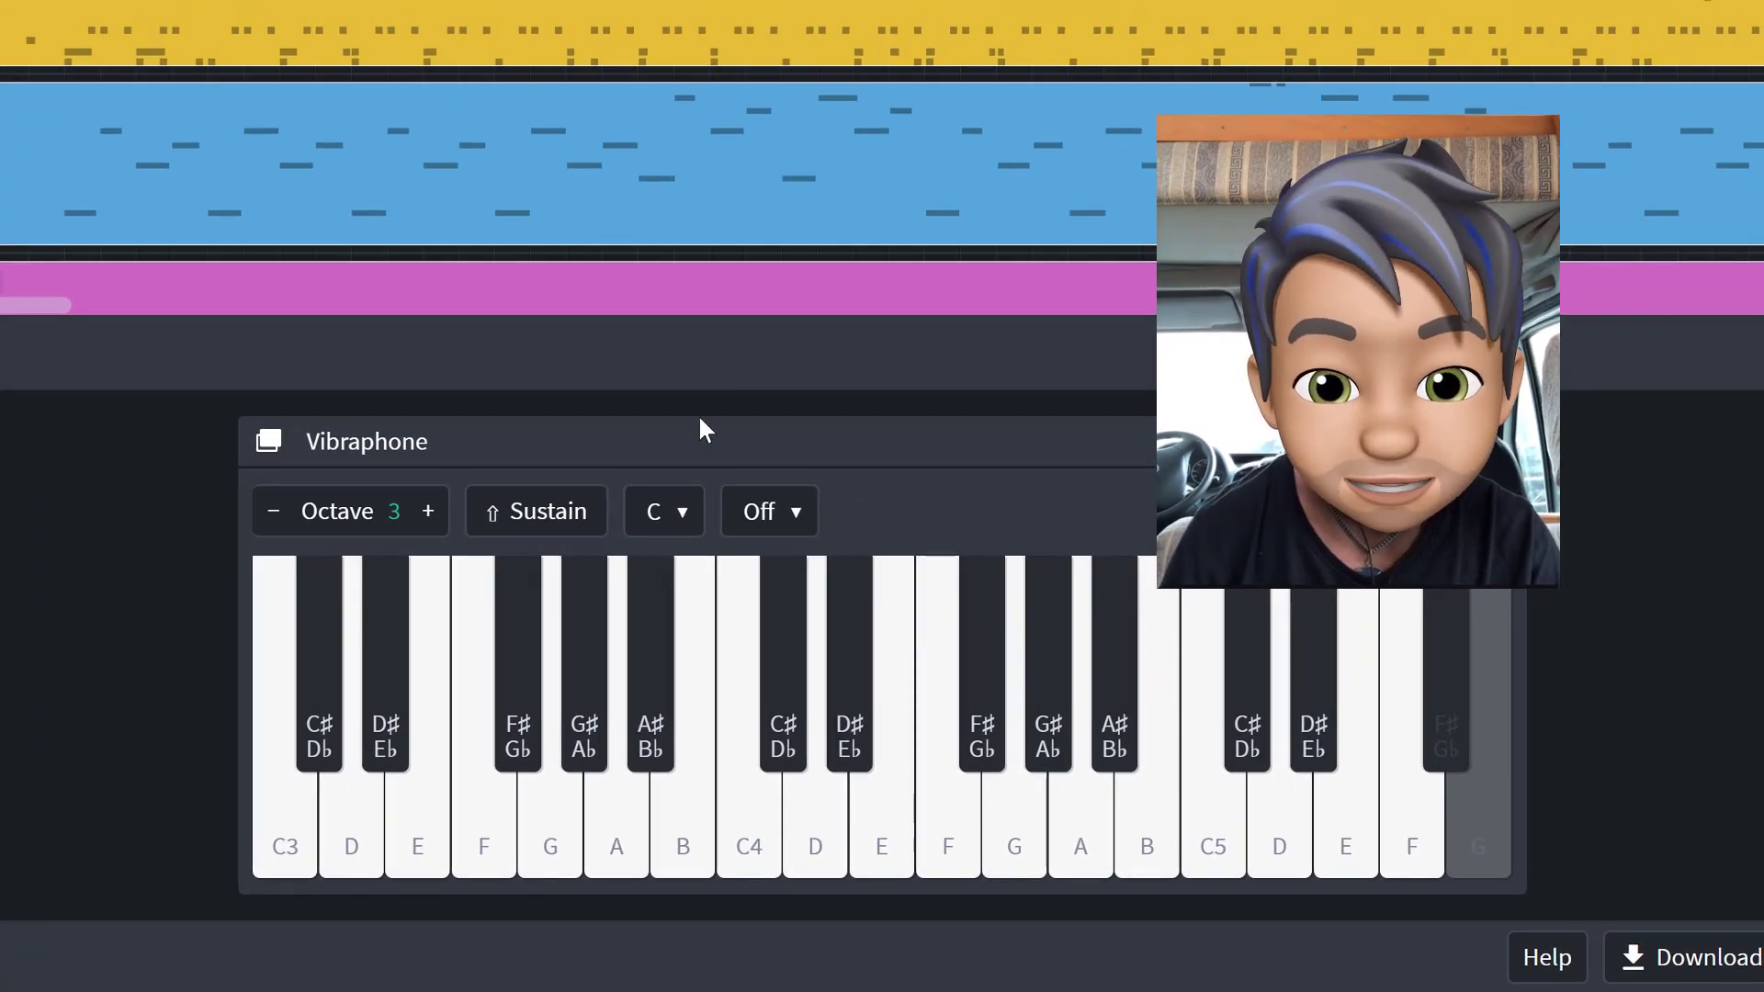
Step: Set the virtual keyboard's scale to Major pentatonic and play its notes in ascending order from C3 up to C5
left_click(757, 509)
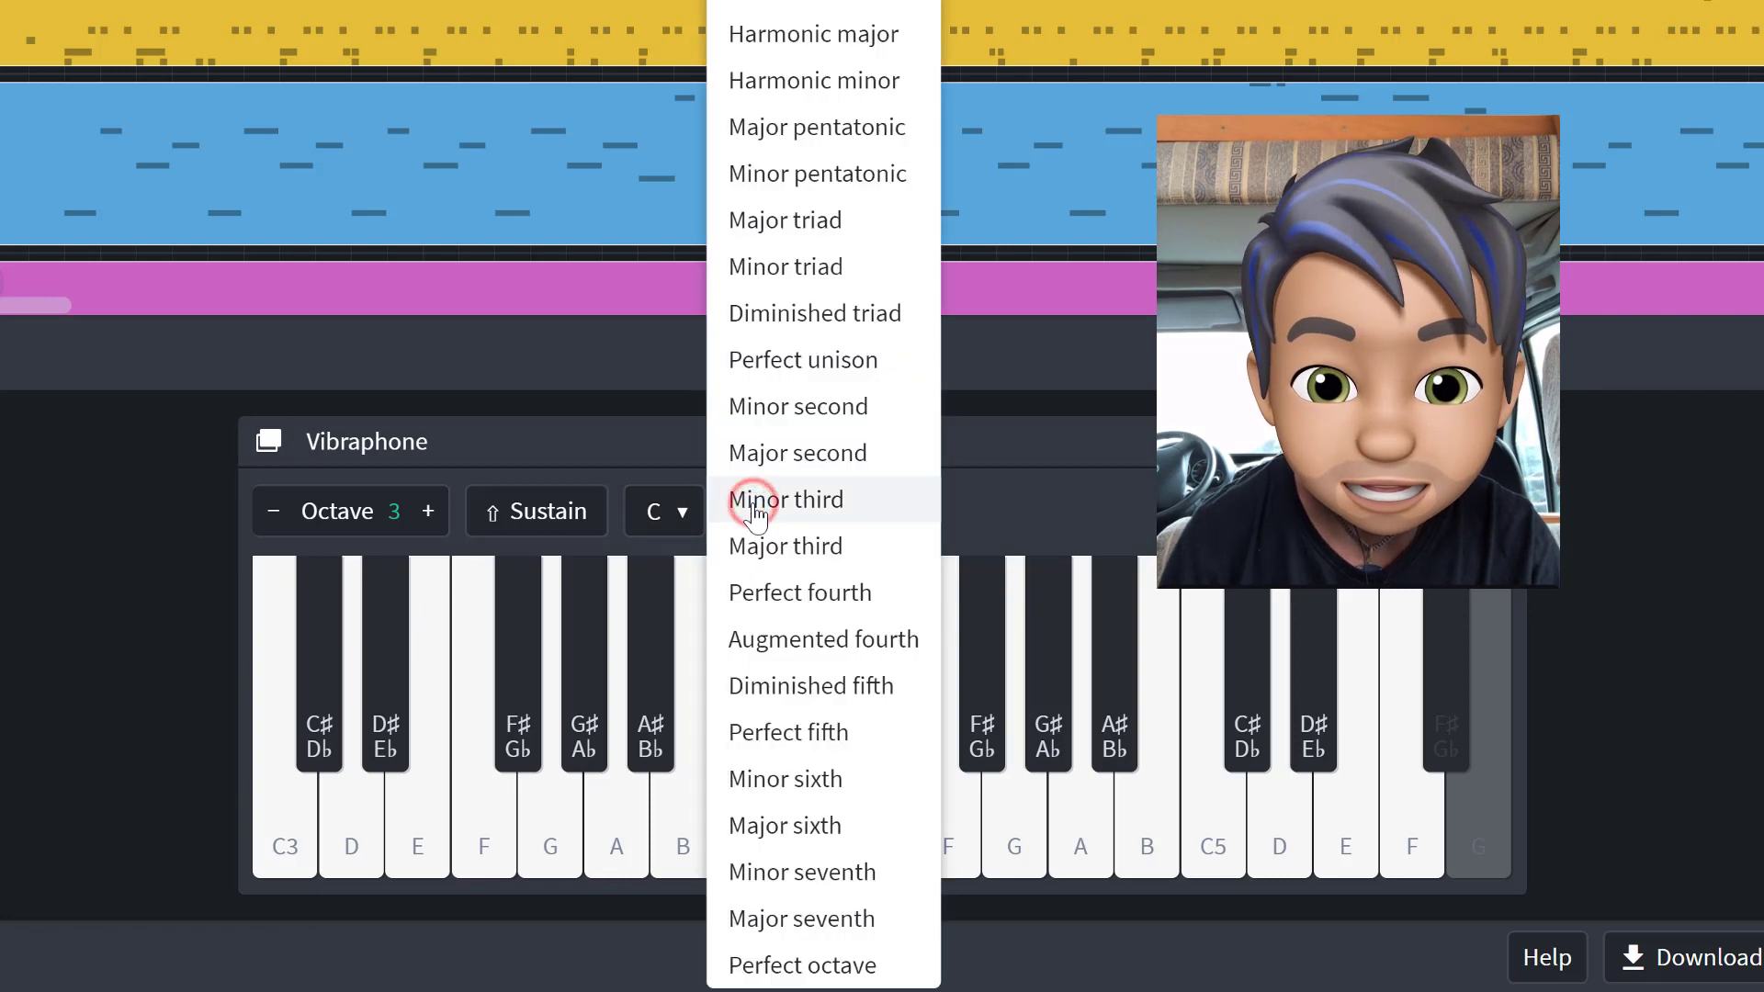
left_click(831, 138)
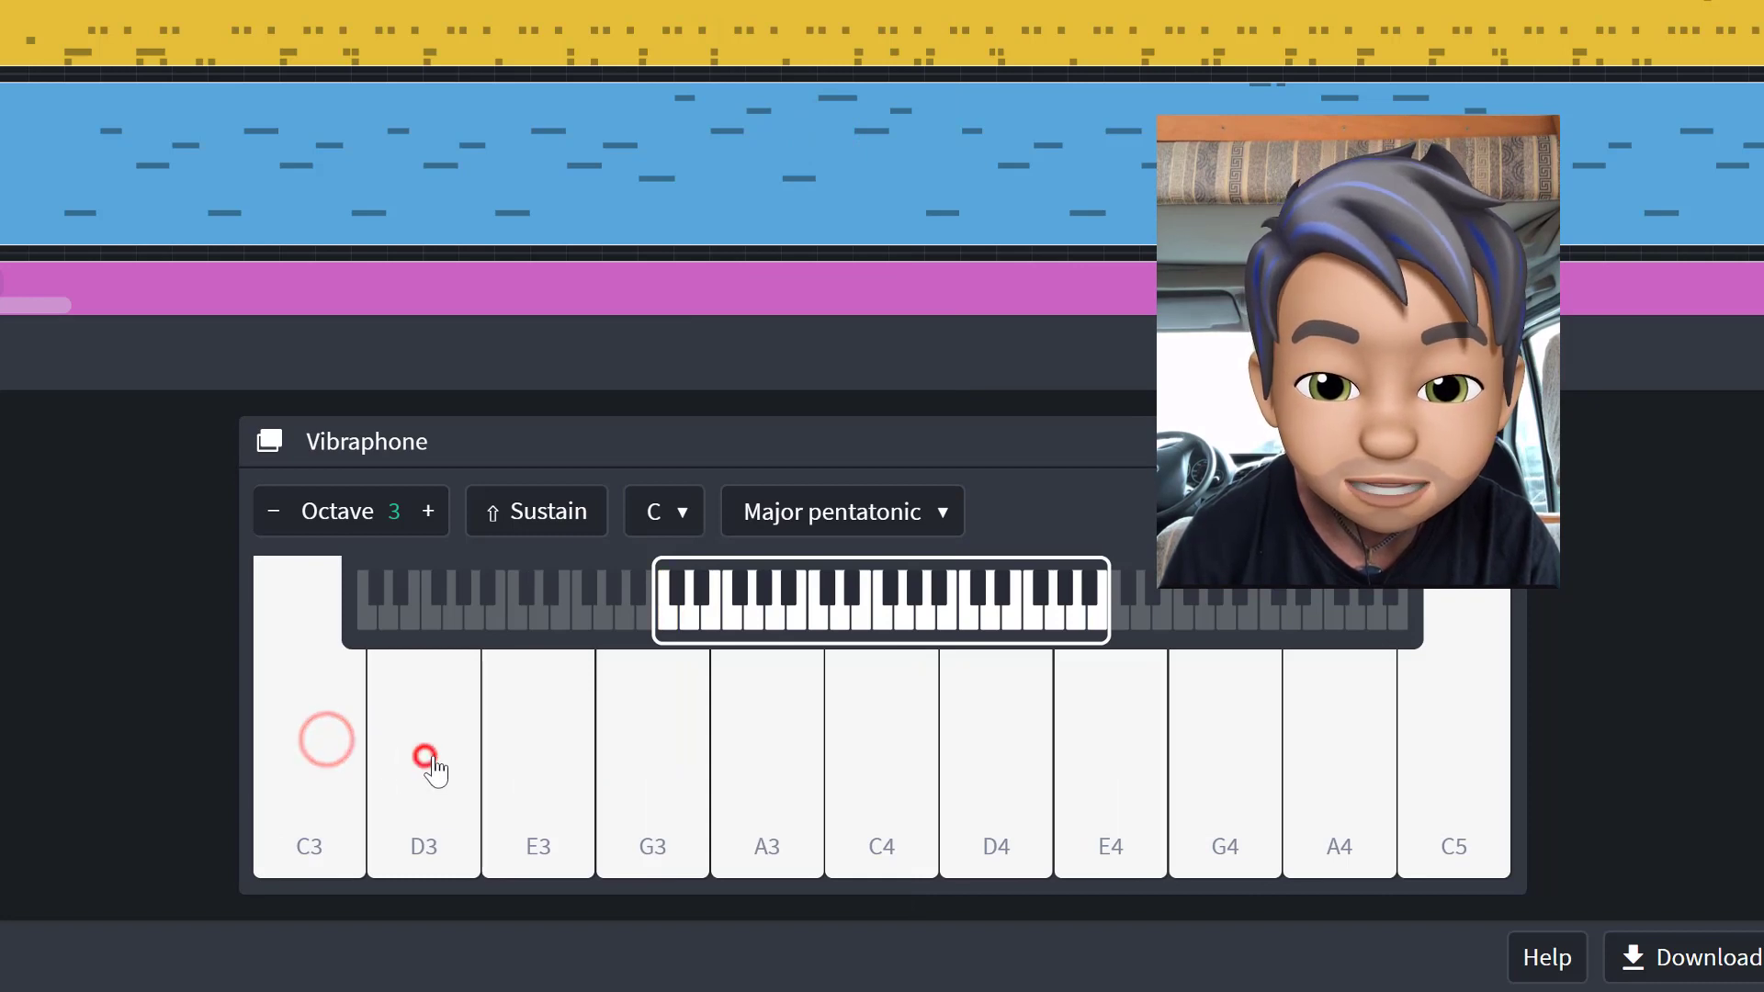
left_click(639, 753)
left_click(761, 766)
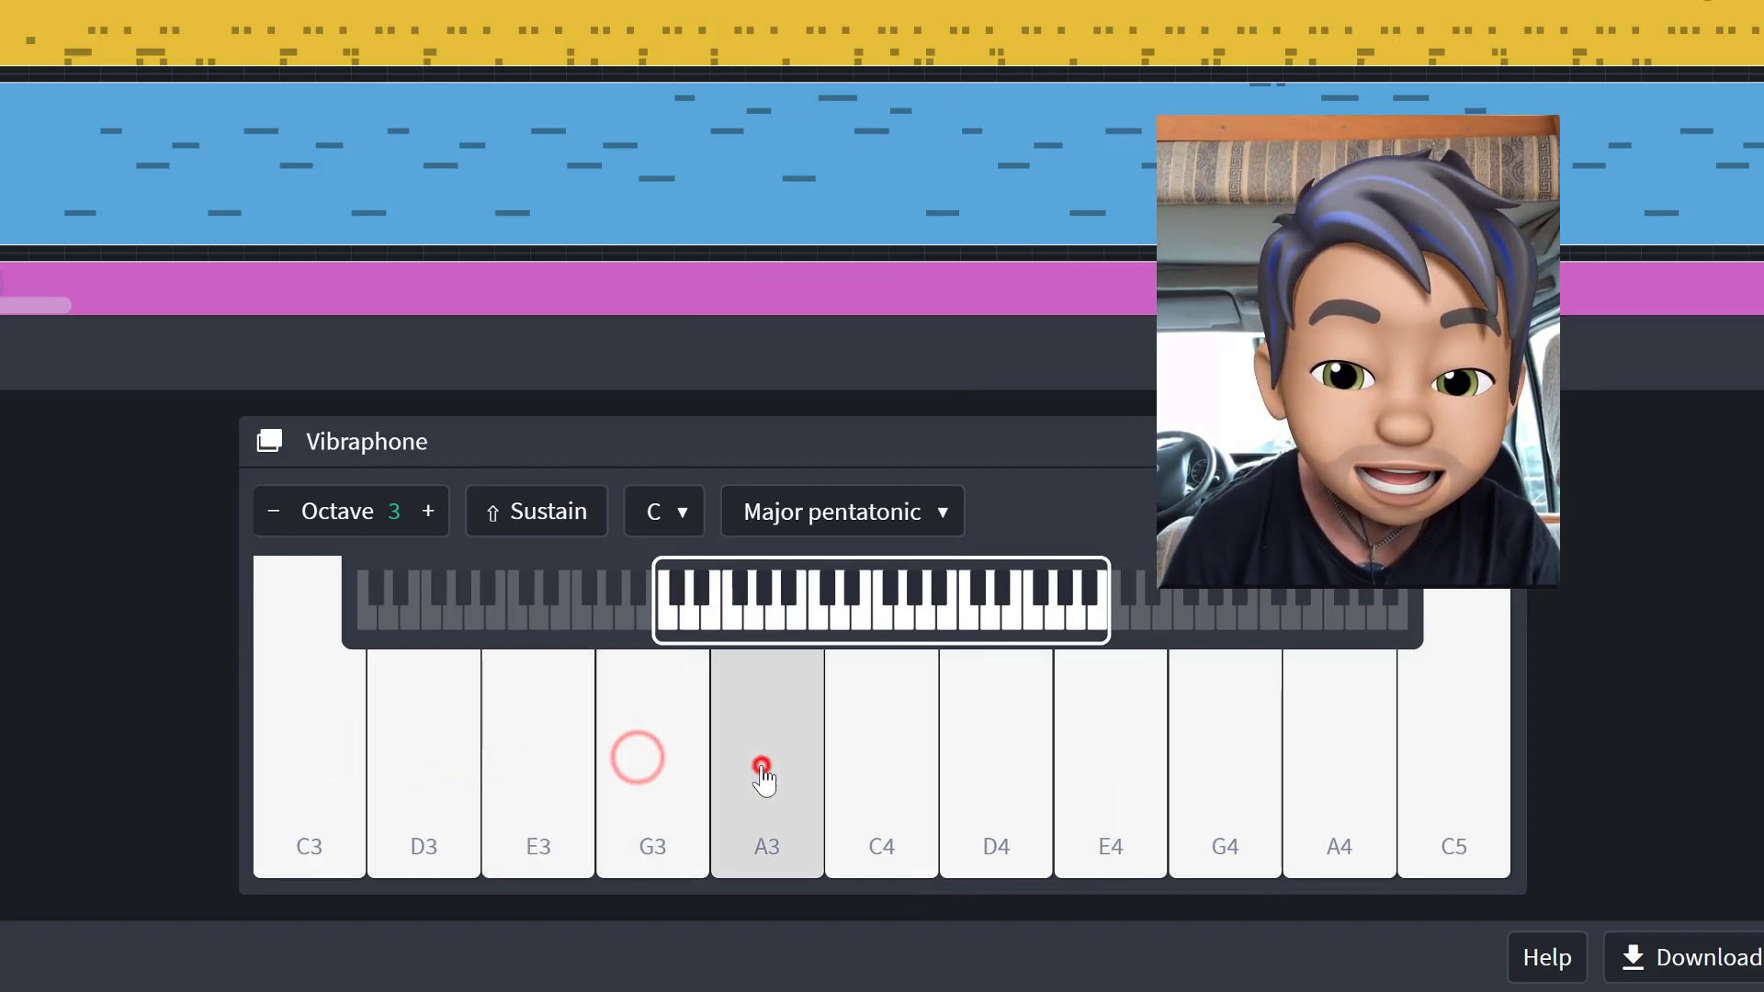
left_click(858, 782)
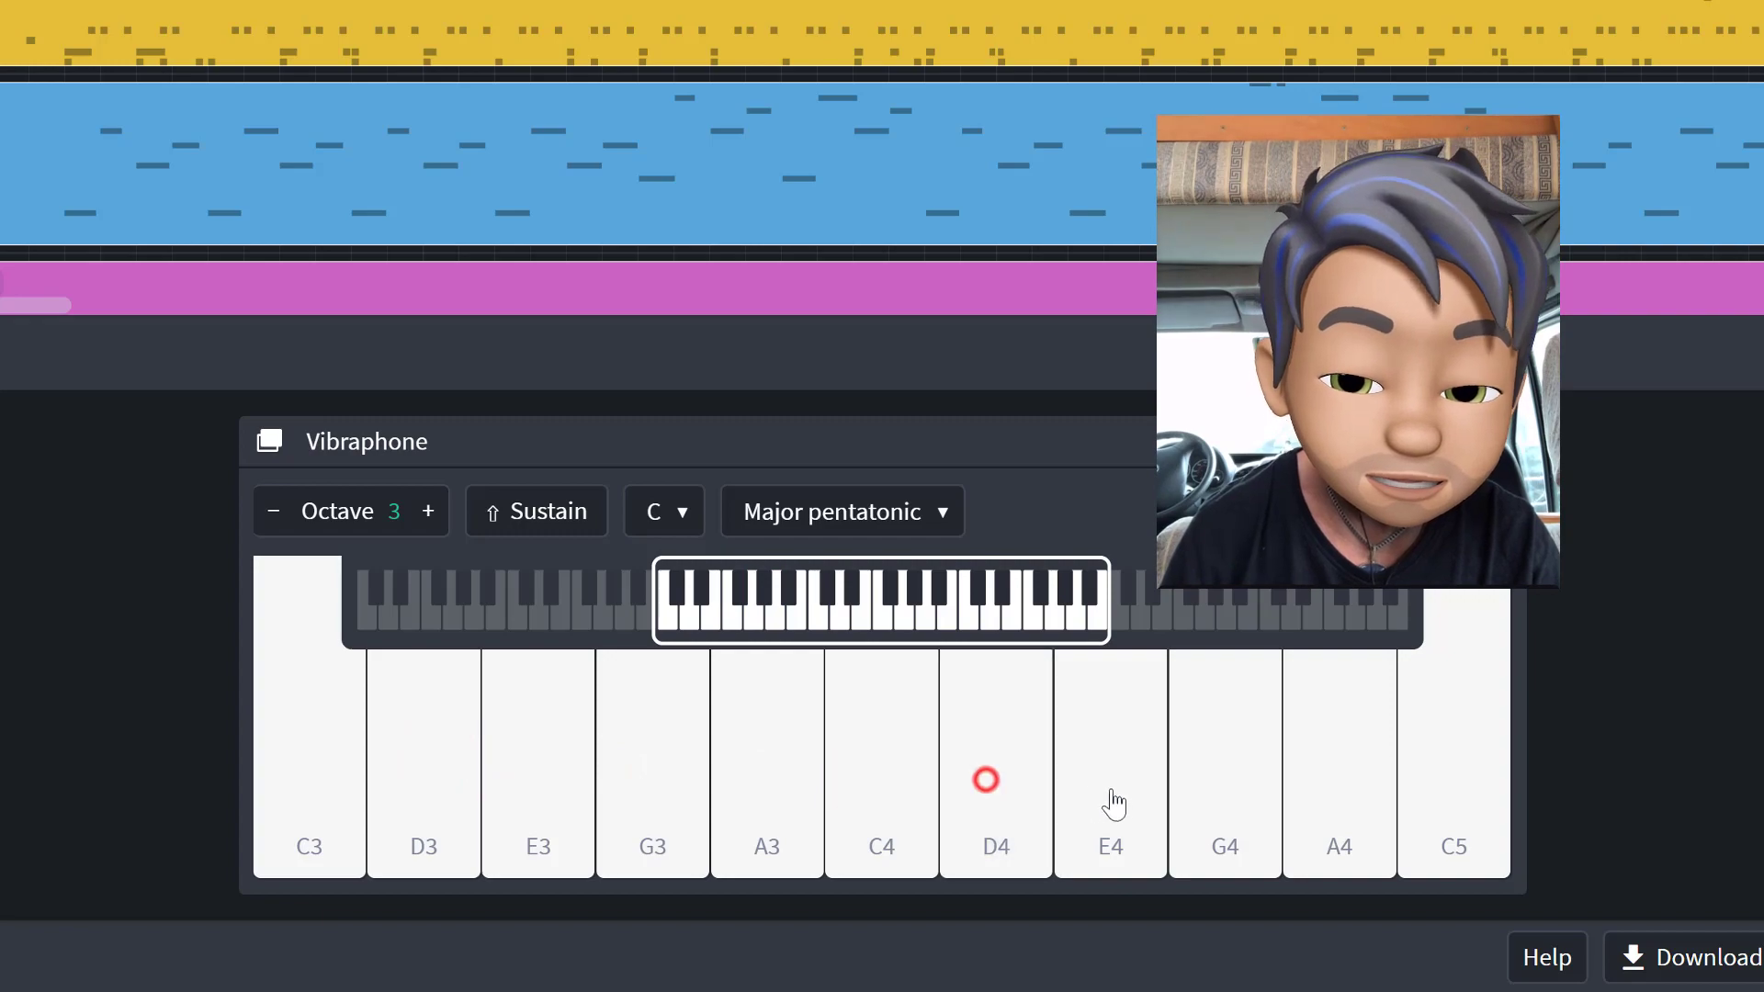
left_click(1214, 792)
left_click(1308, 807)
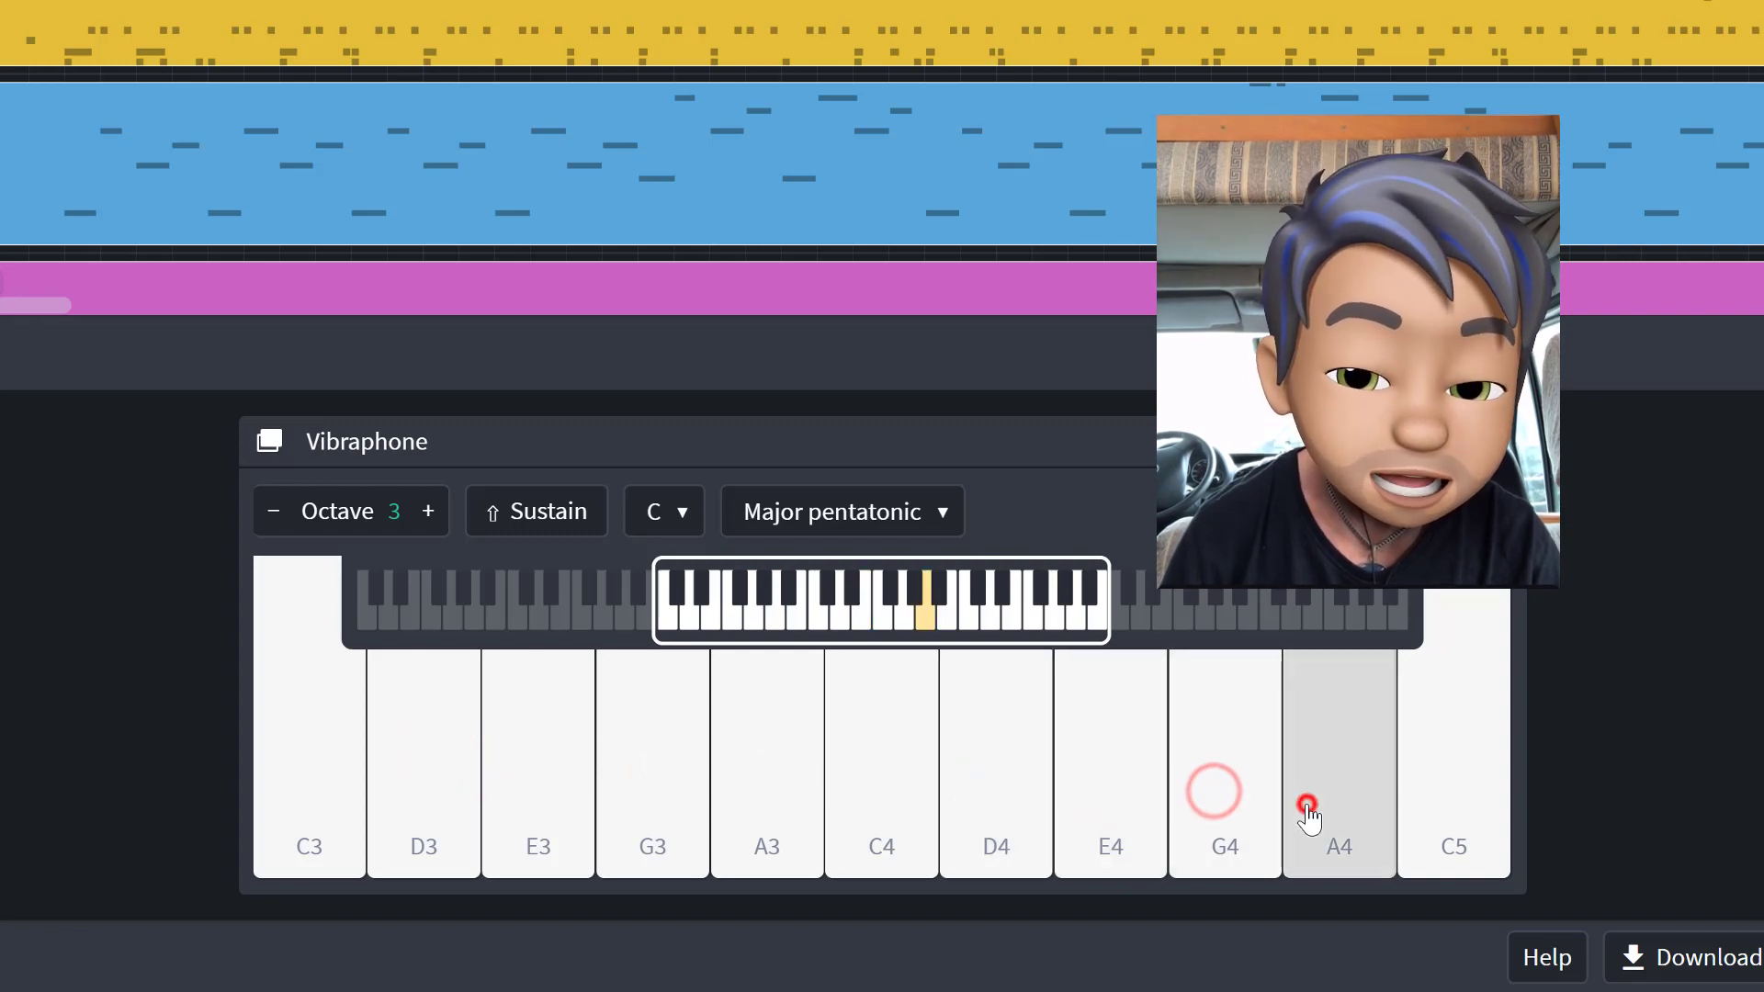
left_click(1471, 805)
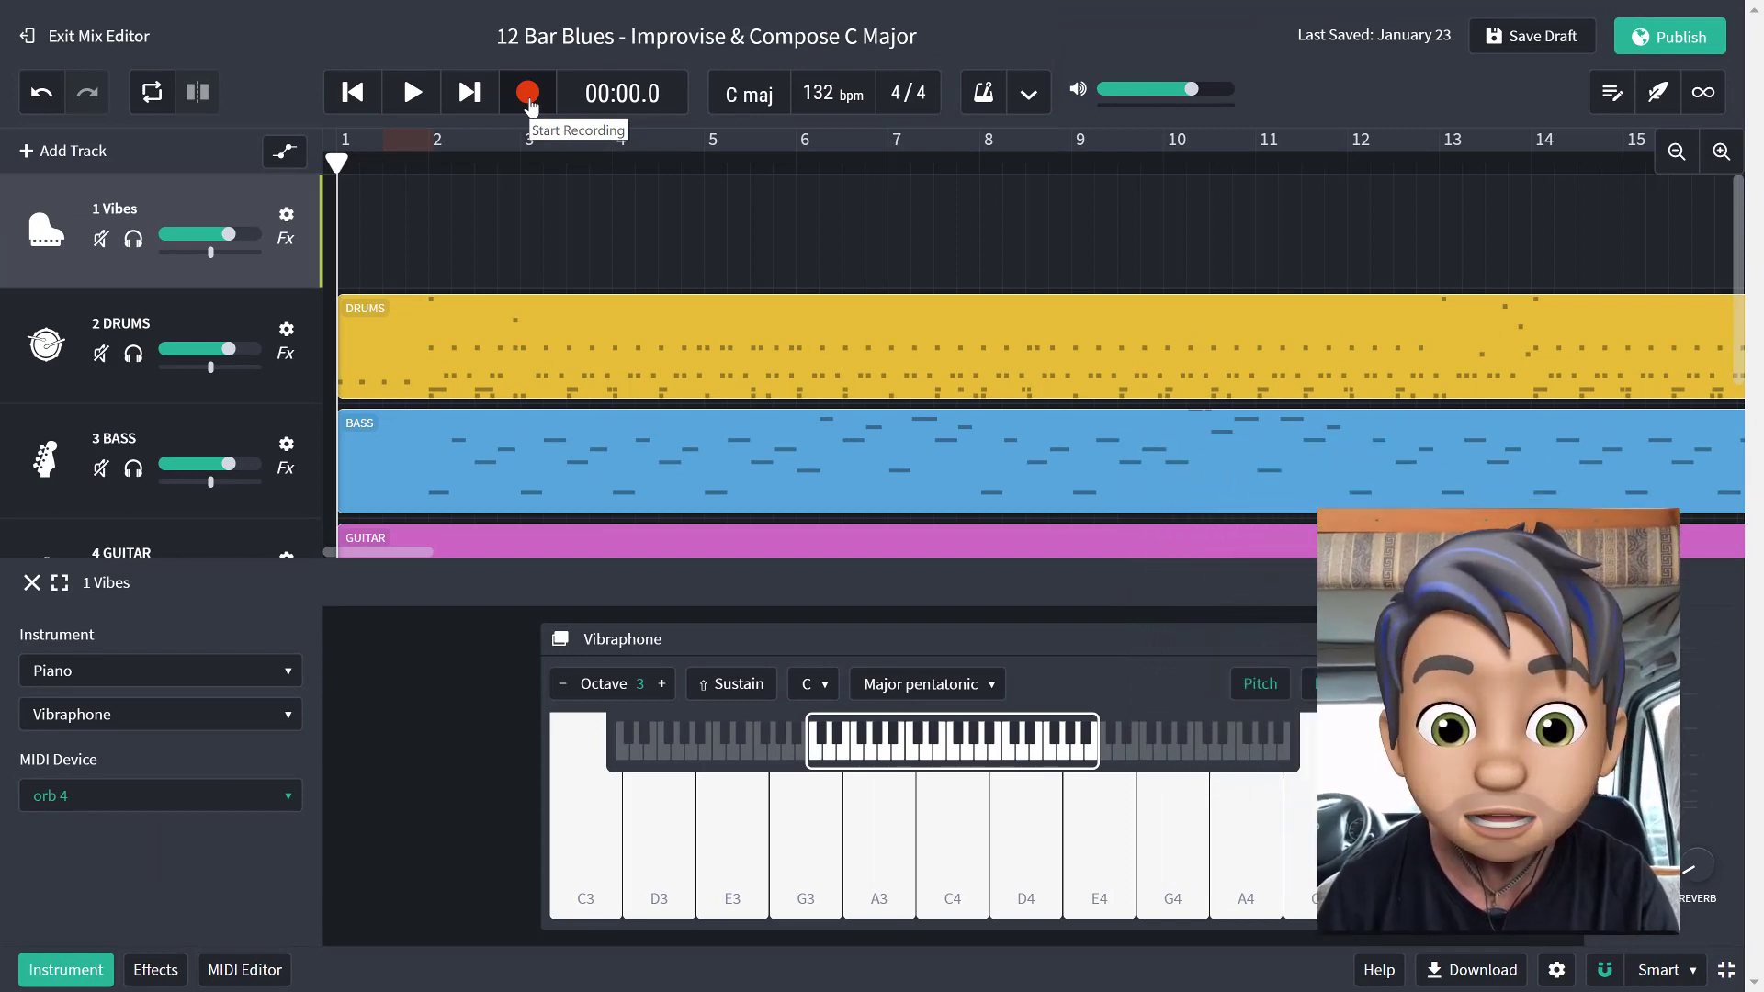
Step: Start recording on the Vibes track and improvise a vibraphone phrase rising from C3 to A3 and falling back to C3
left_click(529, 97)
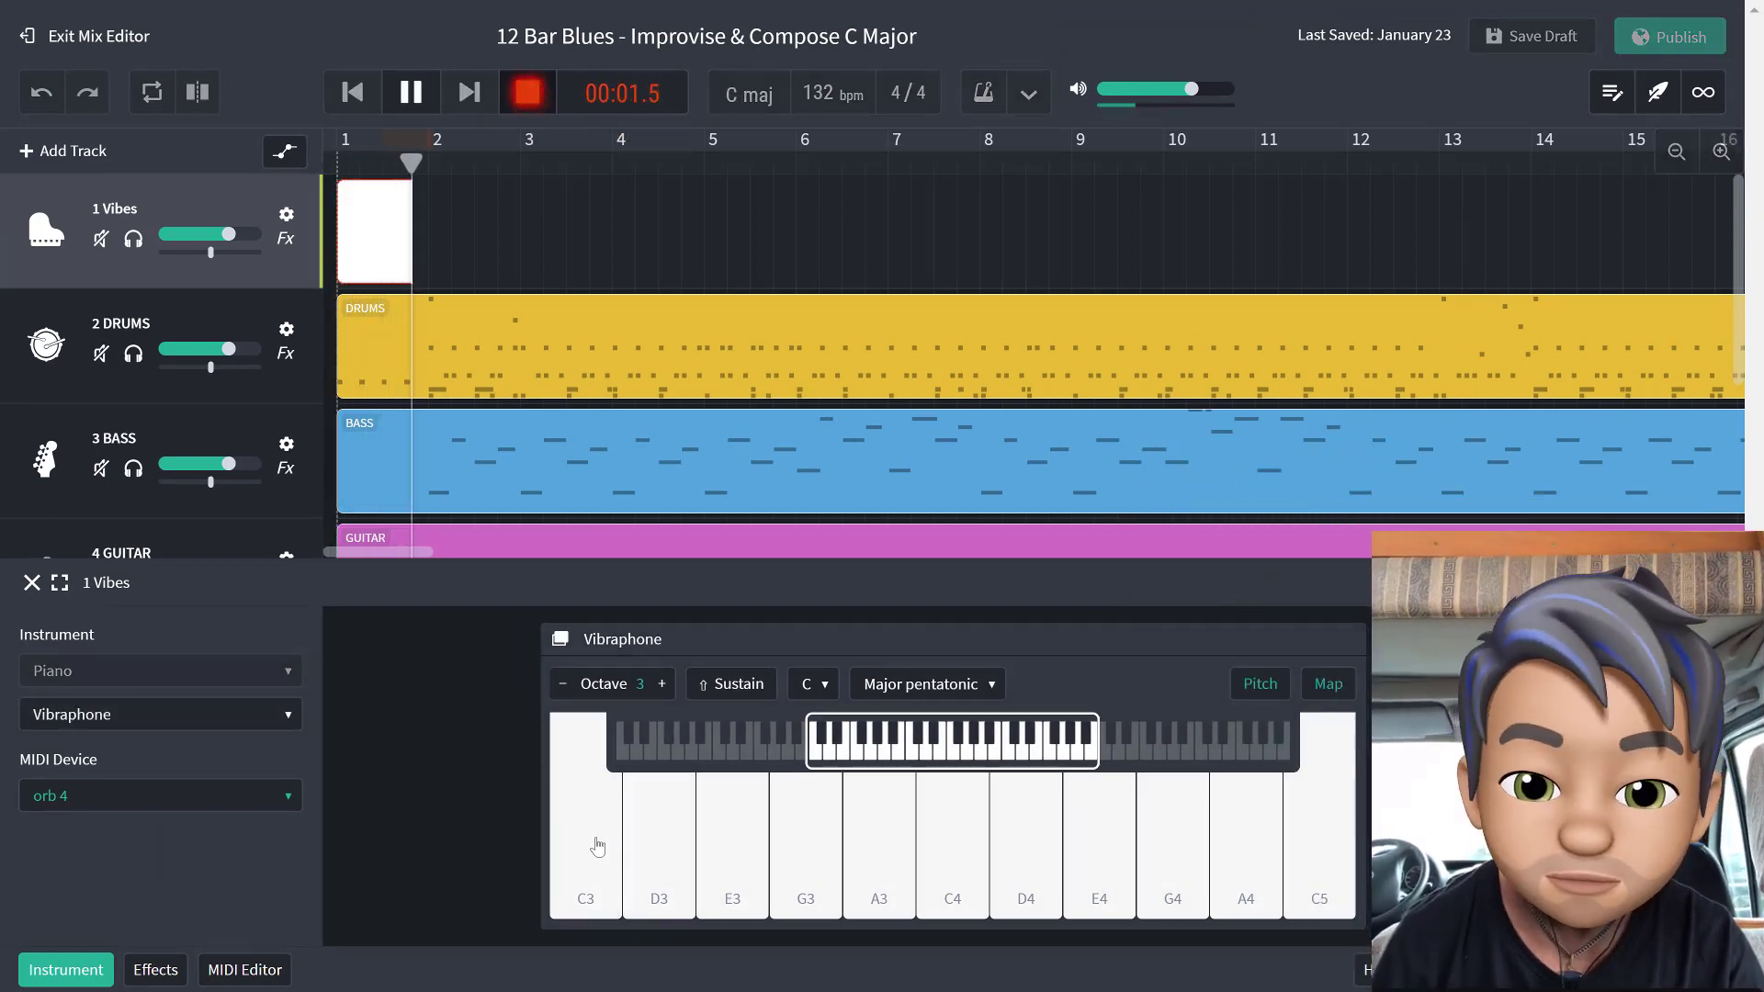
left_click(596, 838)
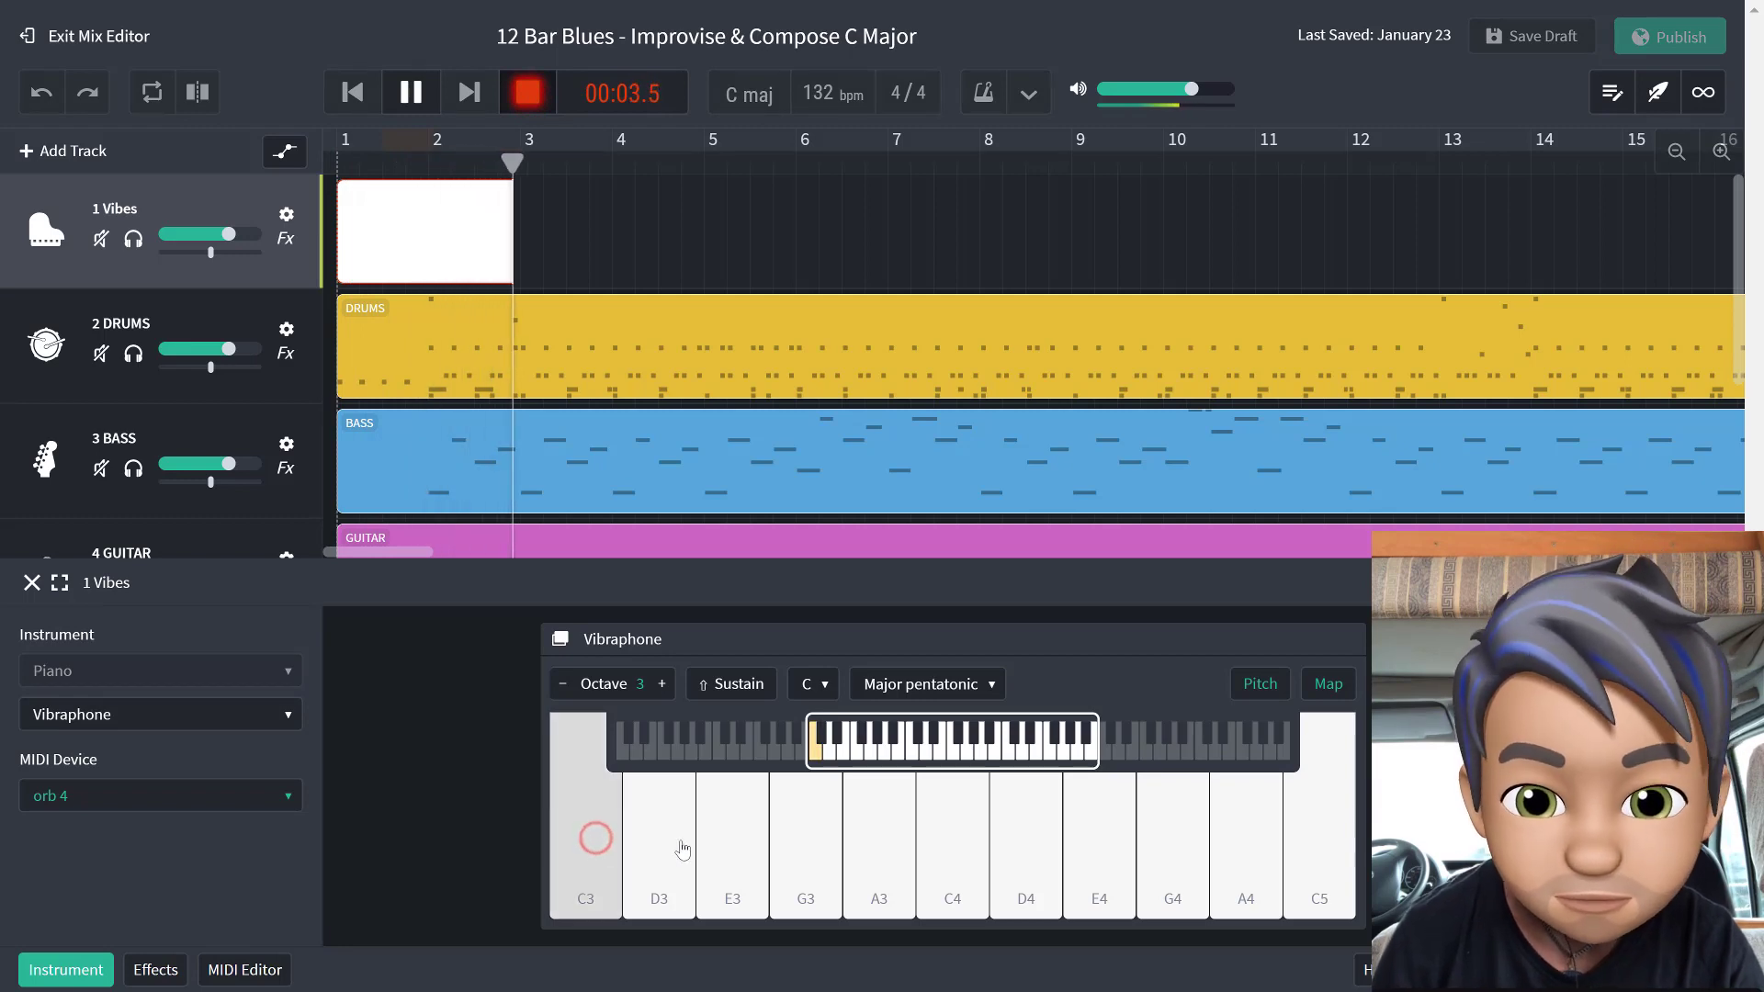
left_click_drag(682, 850, 899, 846)
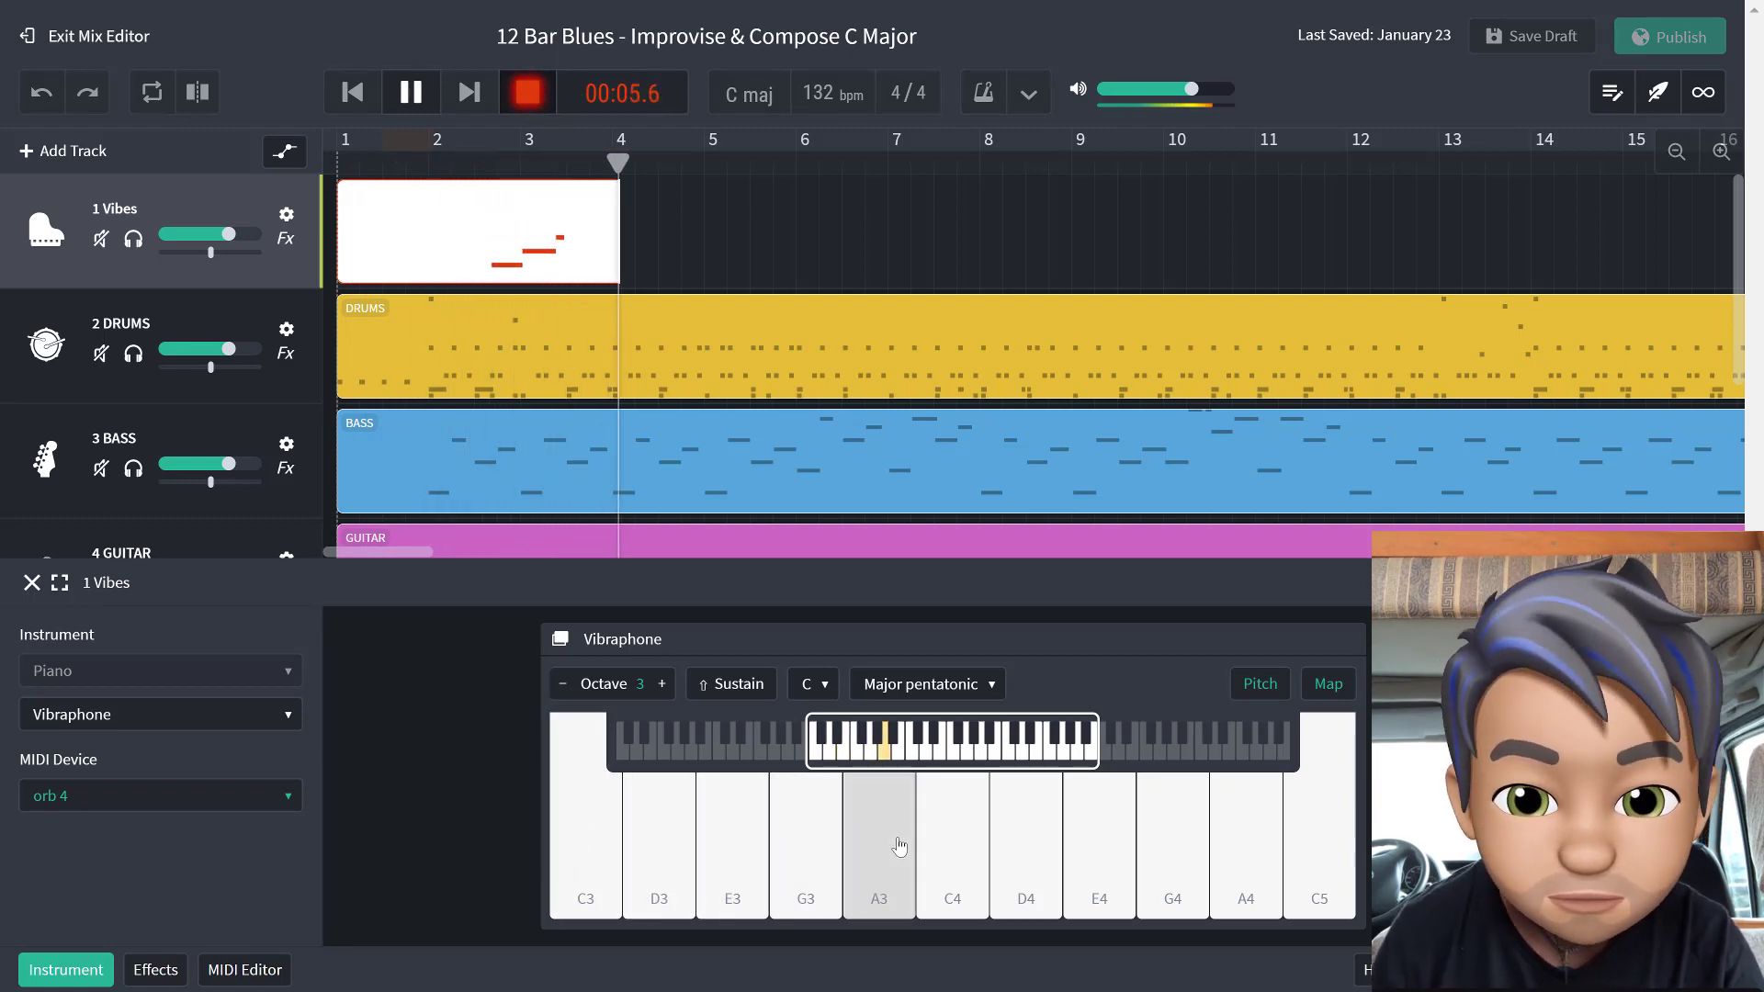
left_click(767, 844)
left_click(776, 840)
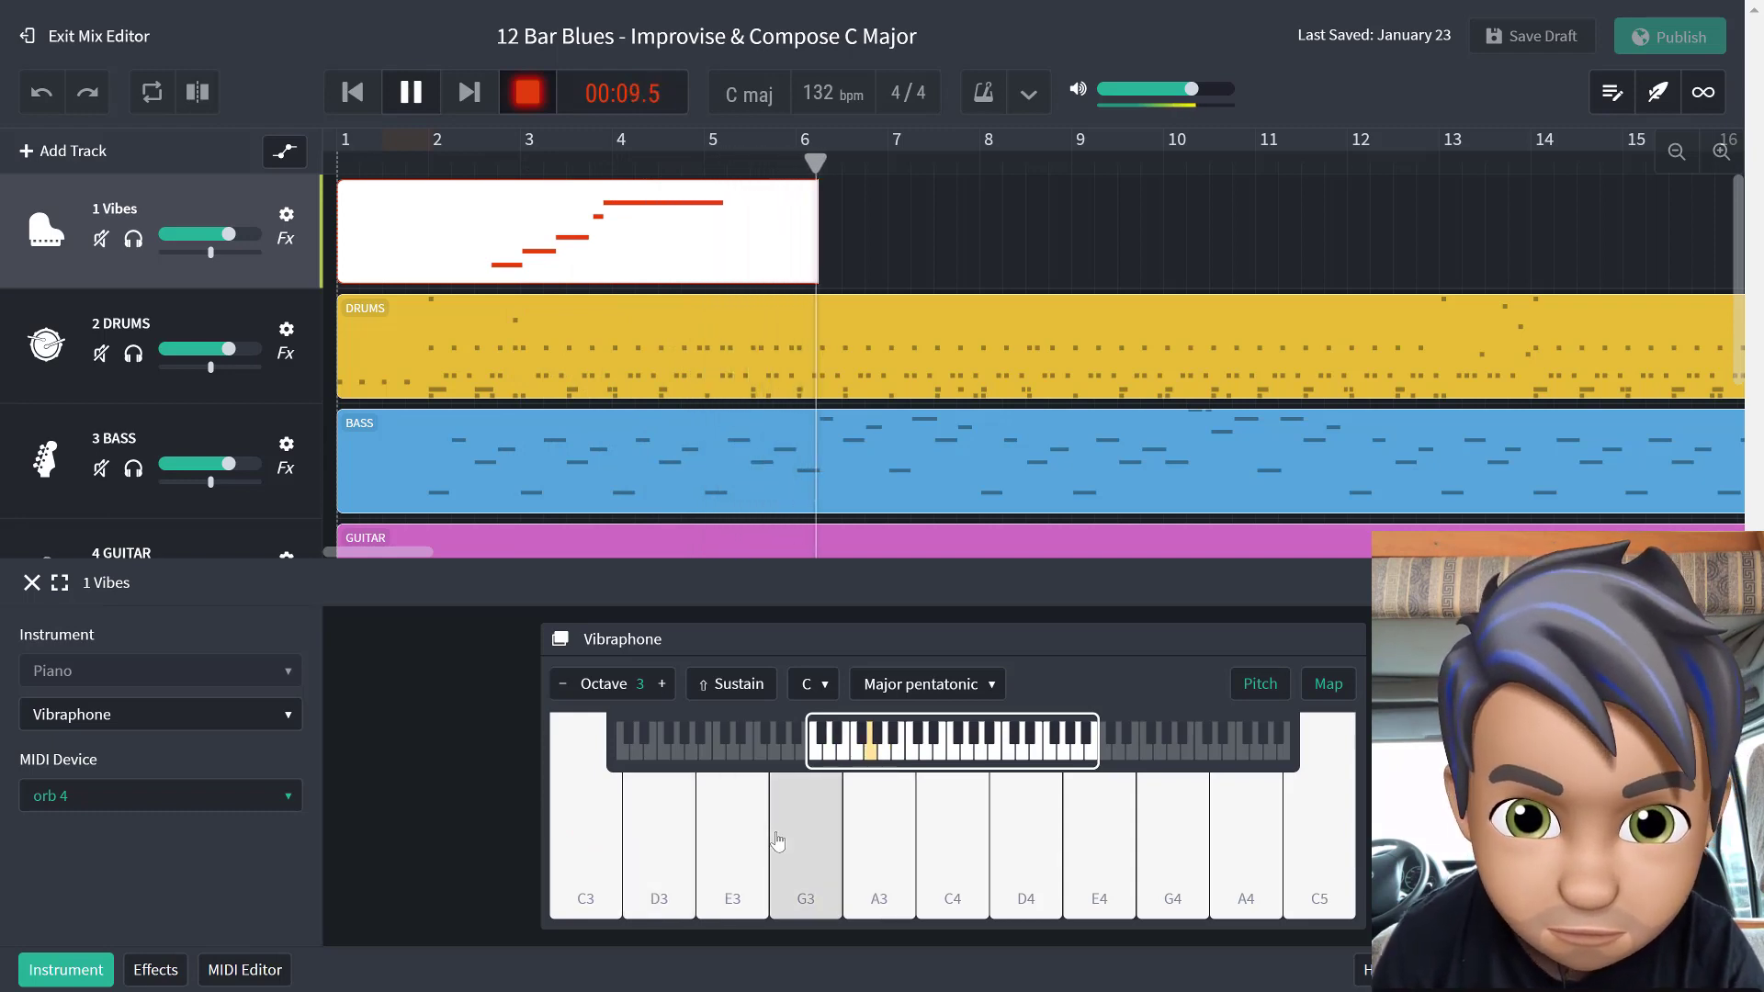
mouse_move(776, 841)
left_mouse_down()
mouse_move(1016, 847)
mouse_move(945, 858)
mouse_move(1076, 854)
mouse_move(1165, 826)
mouse_move(1248, 835)
mouse_move(964, 827)
mouse_move(814, 864)
mouse_move(855, 871)
mouse_move(677, 826)
mouse_move(618, 729)
mouse_move(575, 848)
left_mouse_up()
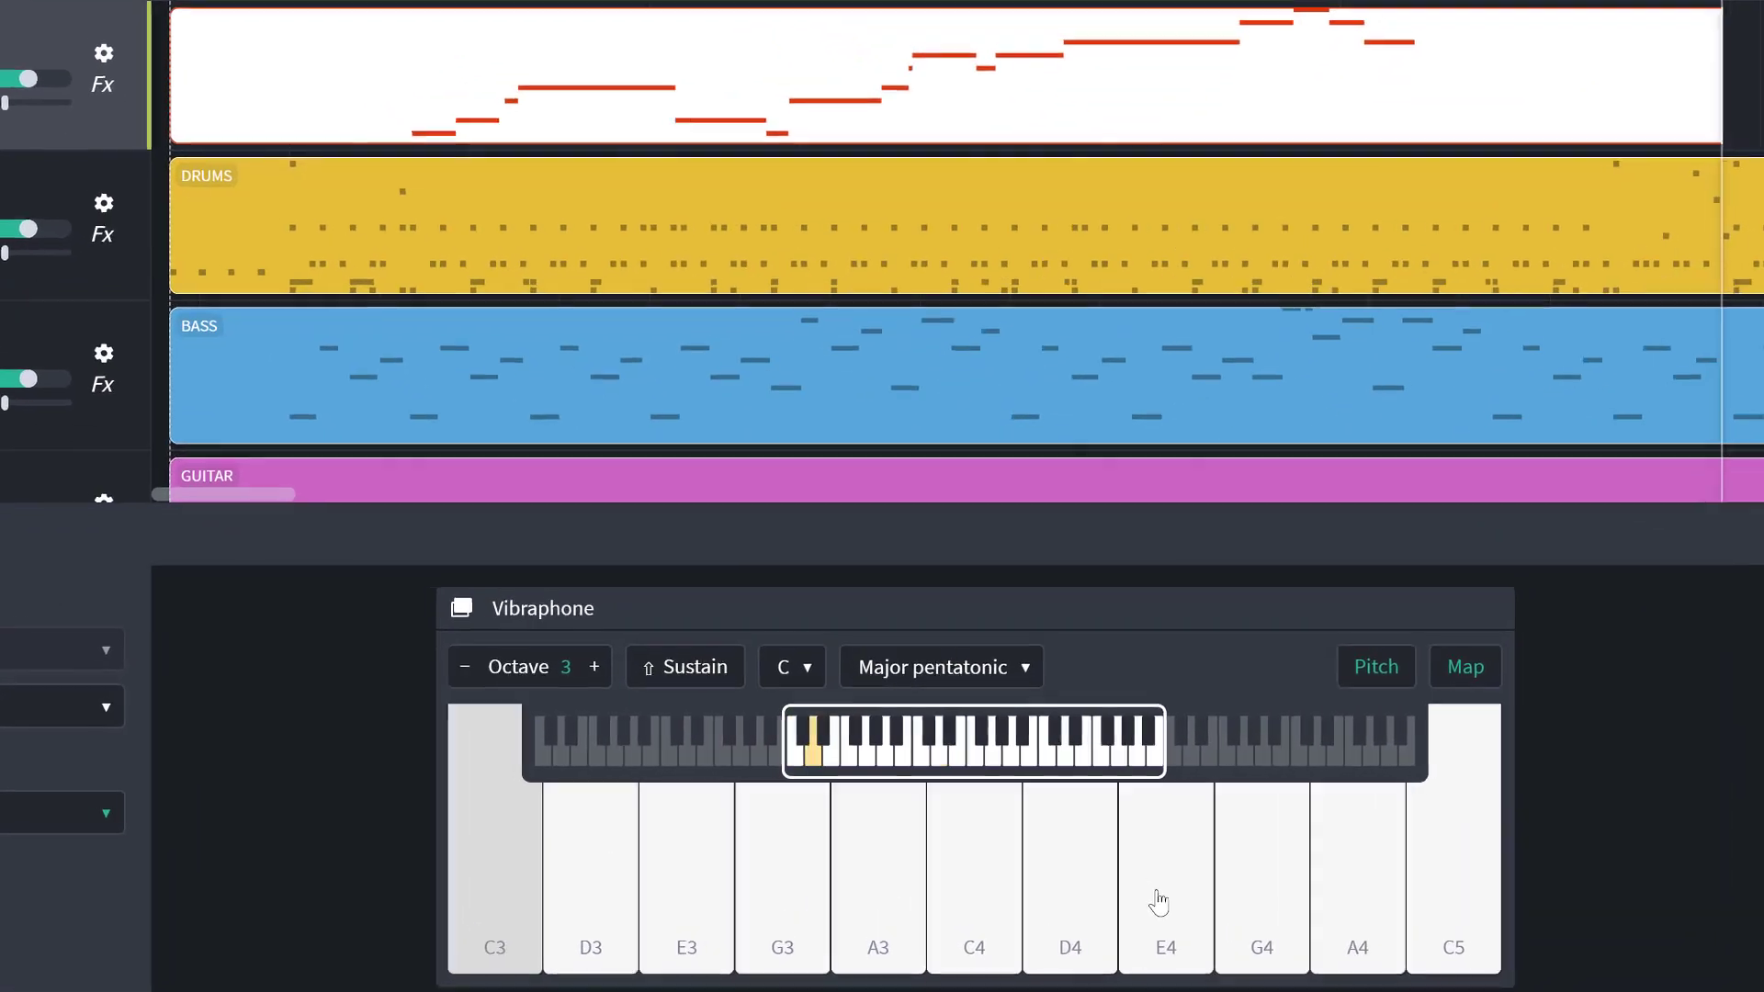
Step: Continue the recorded vibraphone melody with notes between E4 and A4, ending with a descent to D3
mouse_move(1158, 903)
left_mouse_down()
mouse_move(1380, 879)
mouse_move(1320, 909)
mouse_move(1240, 906)
mouse_move(539, 839)
mouse_move(961, 877)
mouse_move(861, 894)
mouse_move(1266, 942)
mouse_move(1133, 901)
mouse_move(732, 917)
mouse_move(1331, 882)
mouse_move(957, 850)
mouse_move(708, 851)
mouse_move(685, 871)
mouse_move(933, 914)
mouse_move(1280, 862)
mouse_move(1391, 873)
left_mouse_up()
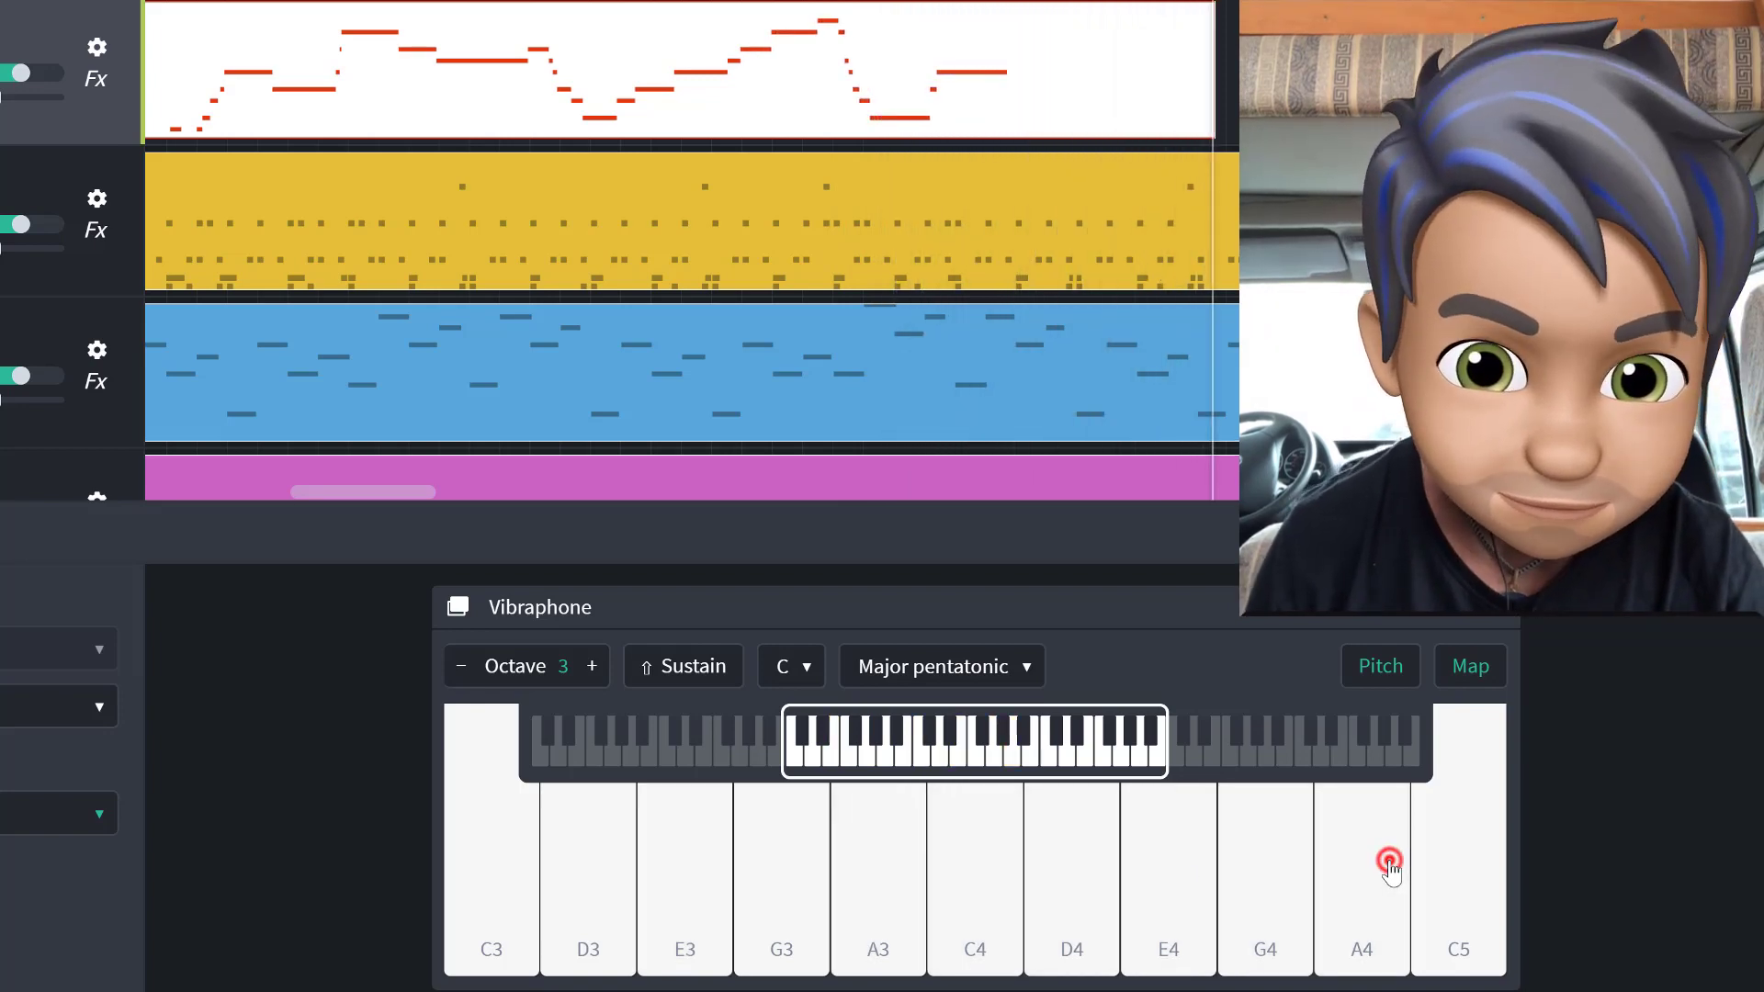
left_click(1392, 871)
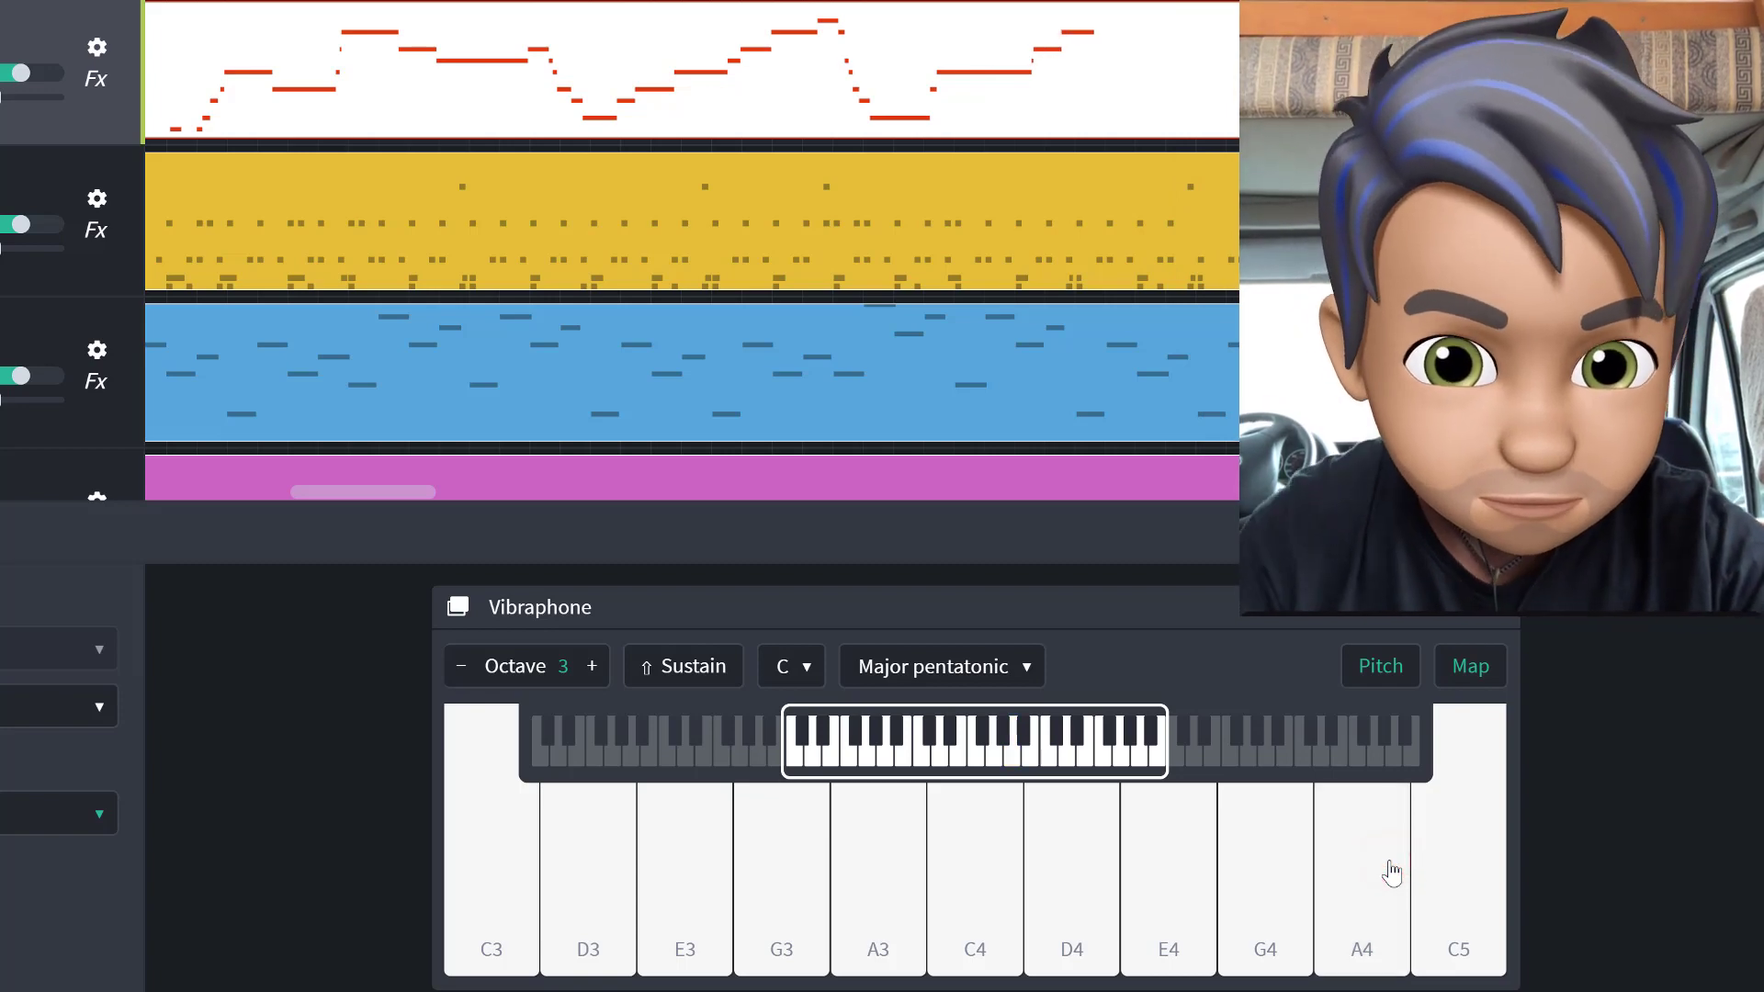
left_click(1391, 872)
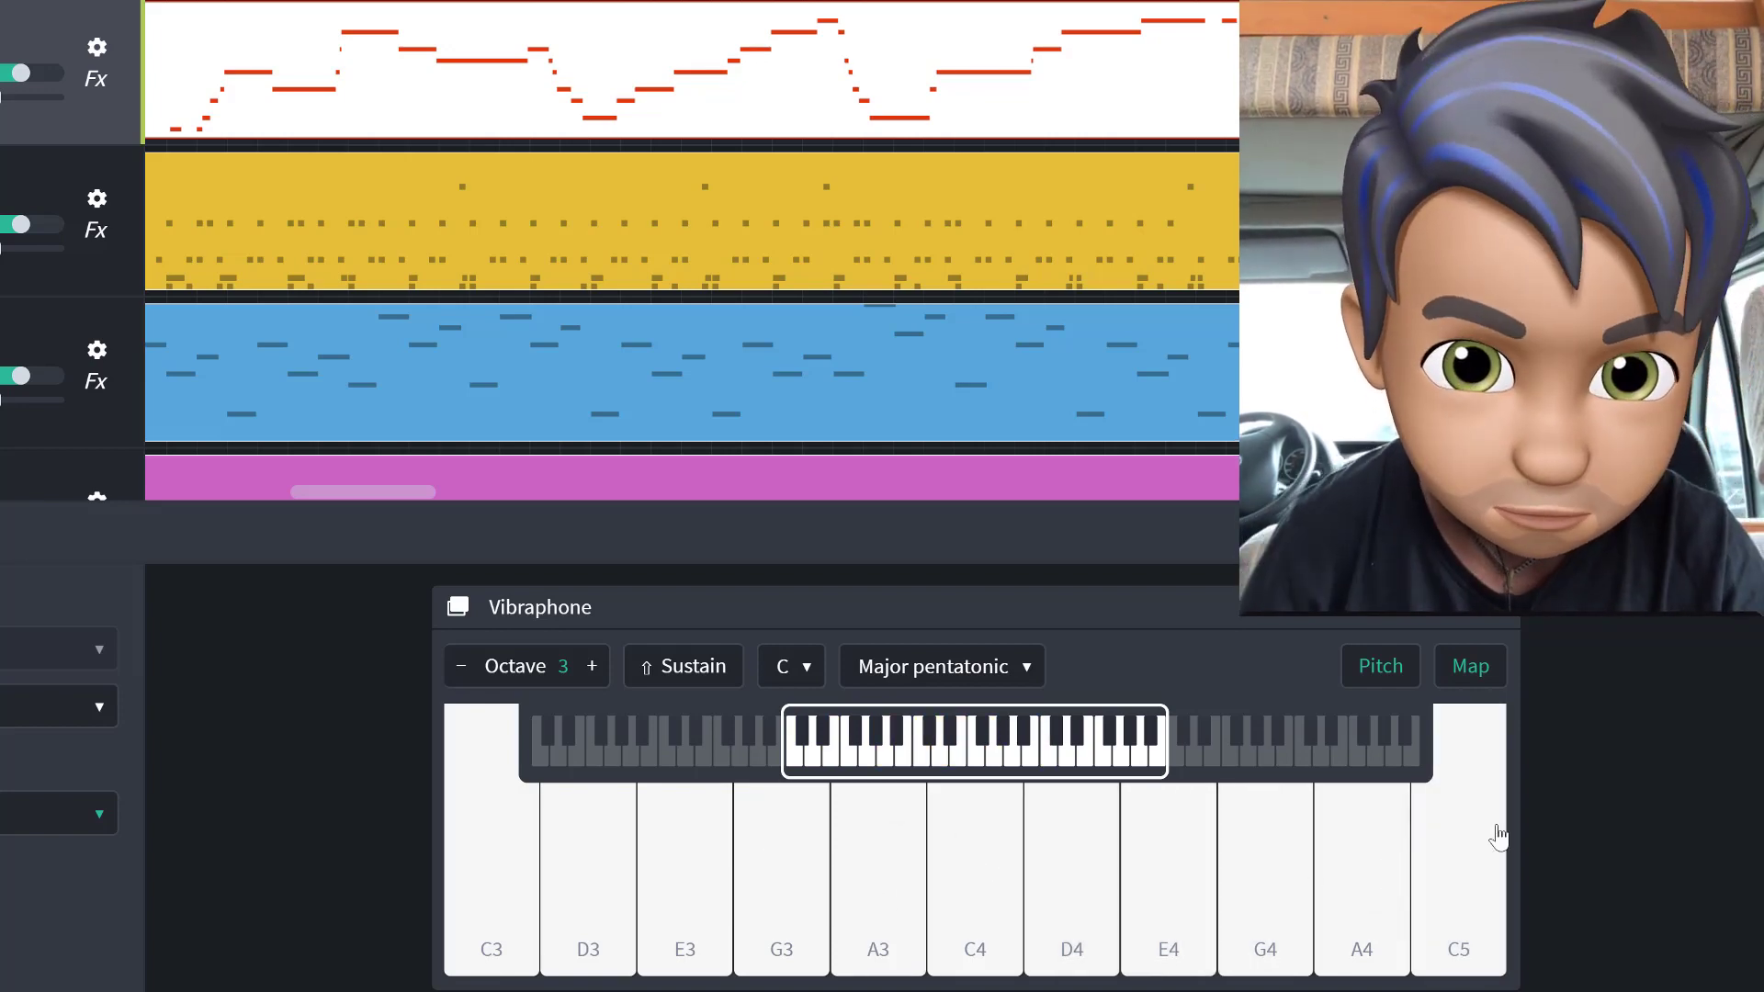
left_click(1384, 845)
left_click(1231, 848)
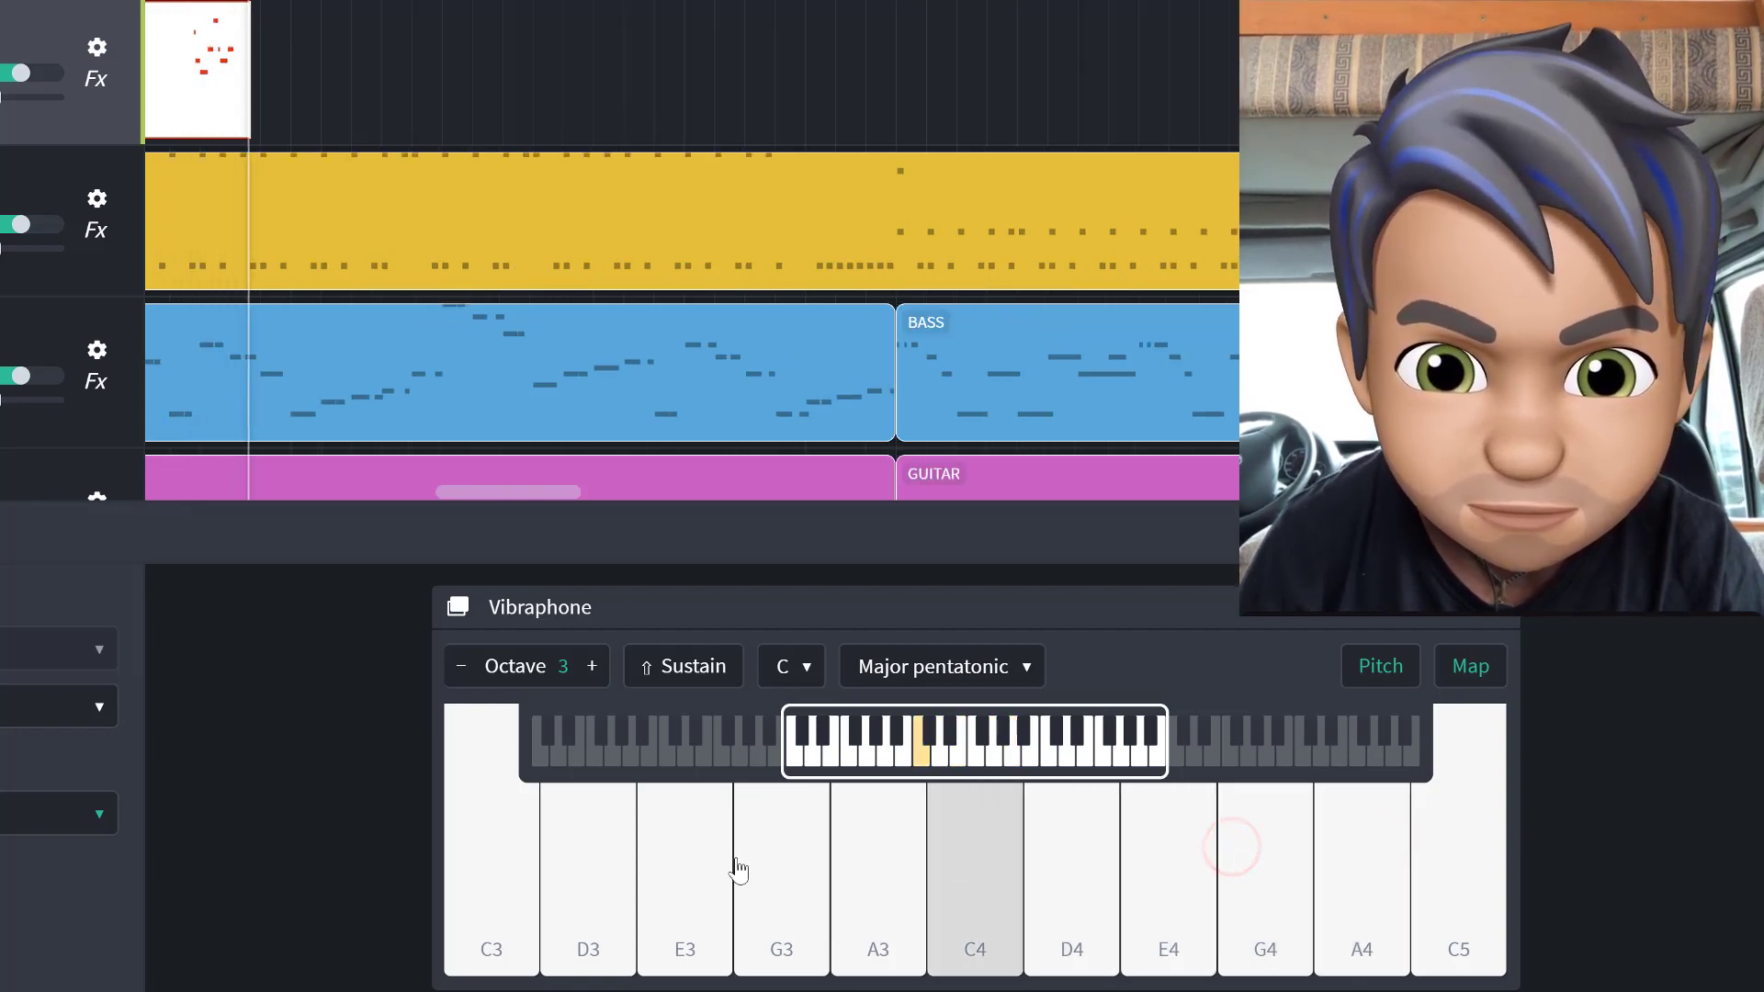
left_click(563, 887)
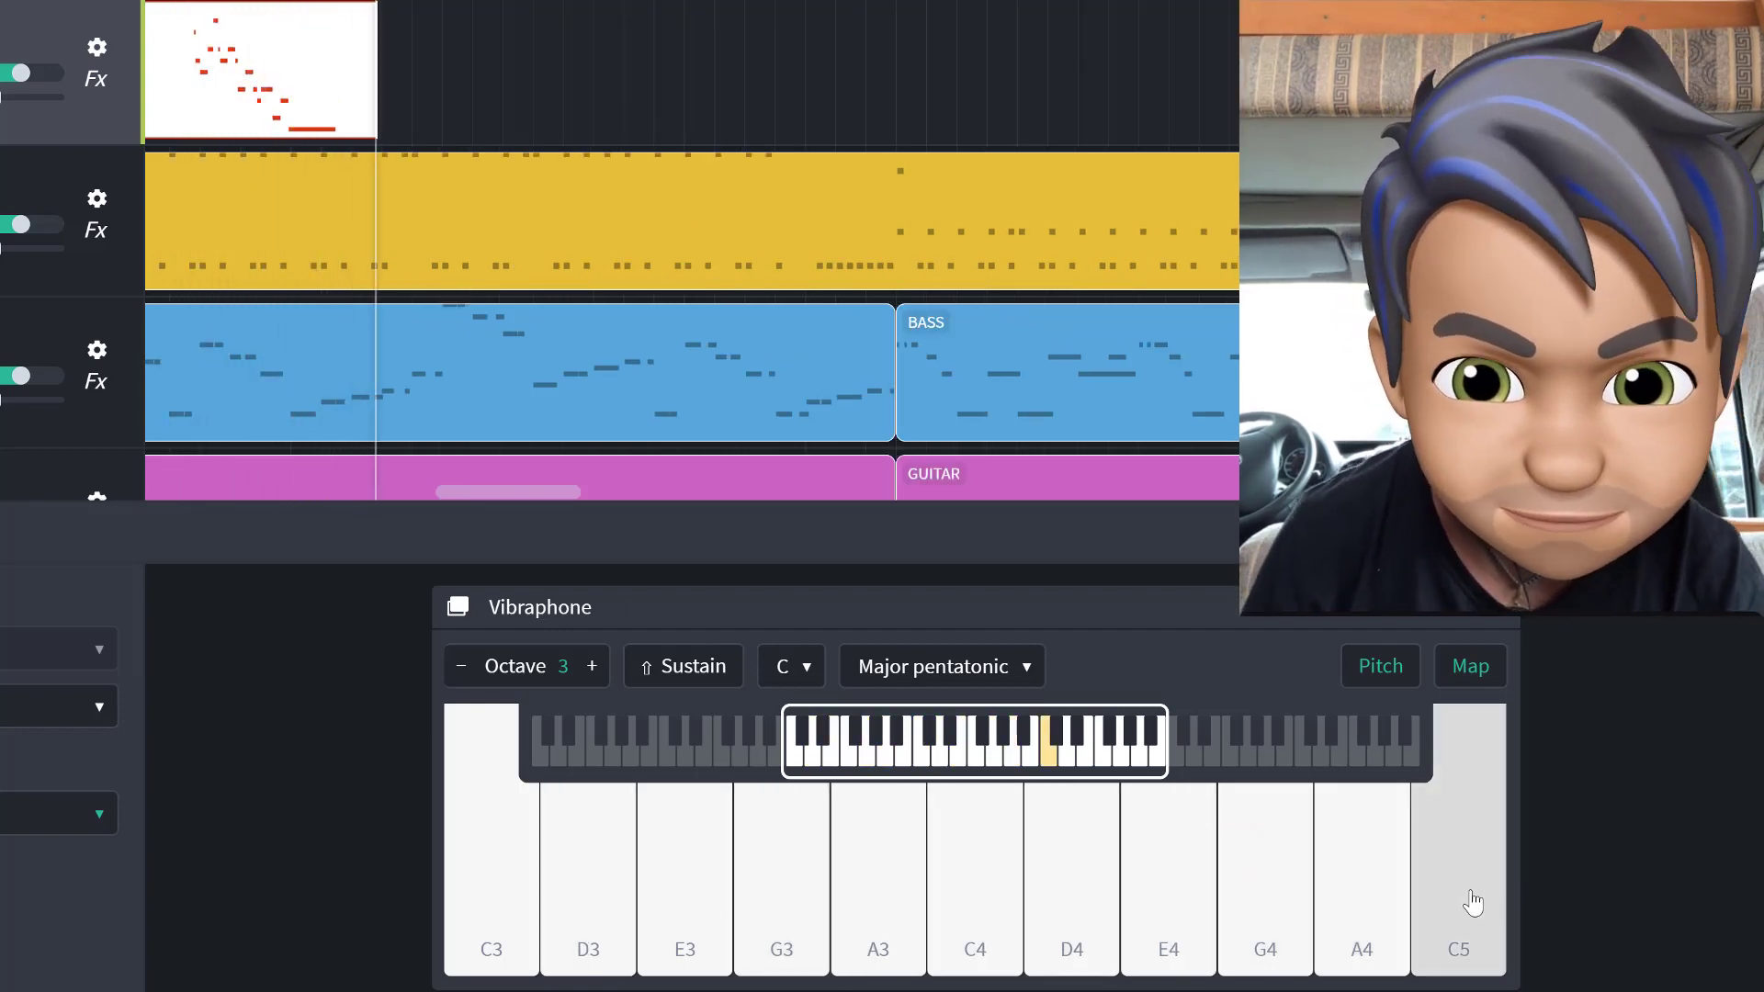
Step: Record a vibraphone phrase that starts on C5 and works down through G4, D4, A3, G3 and E3 to C3
left_click(1499, 907)
left_click(1203, 884)
left_click(1277, 884)
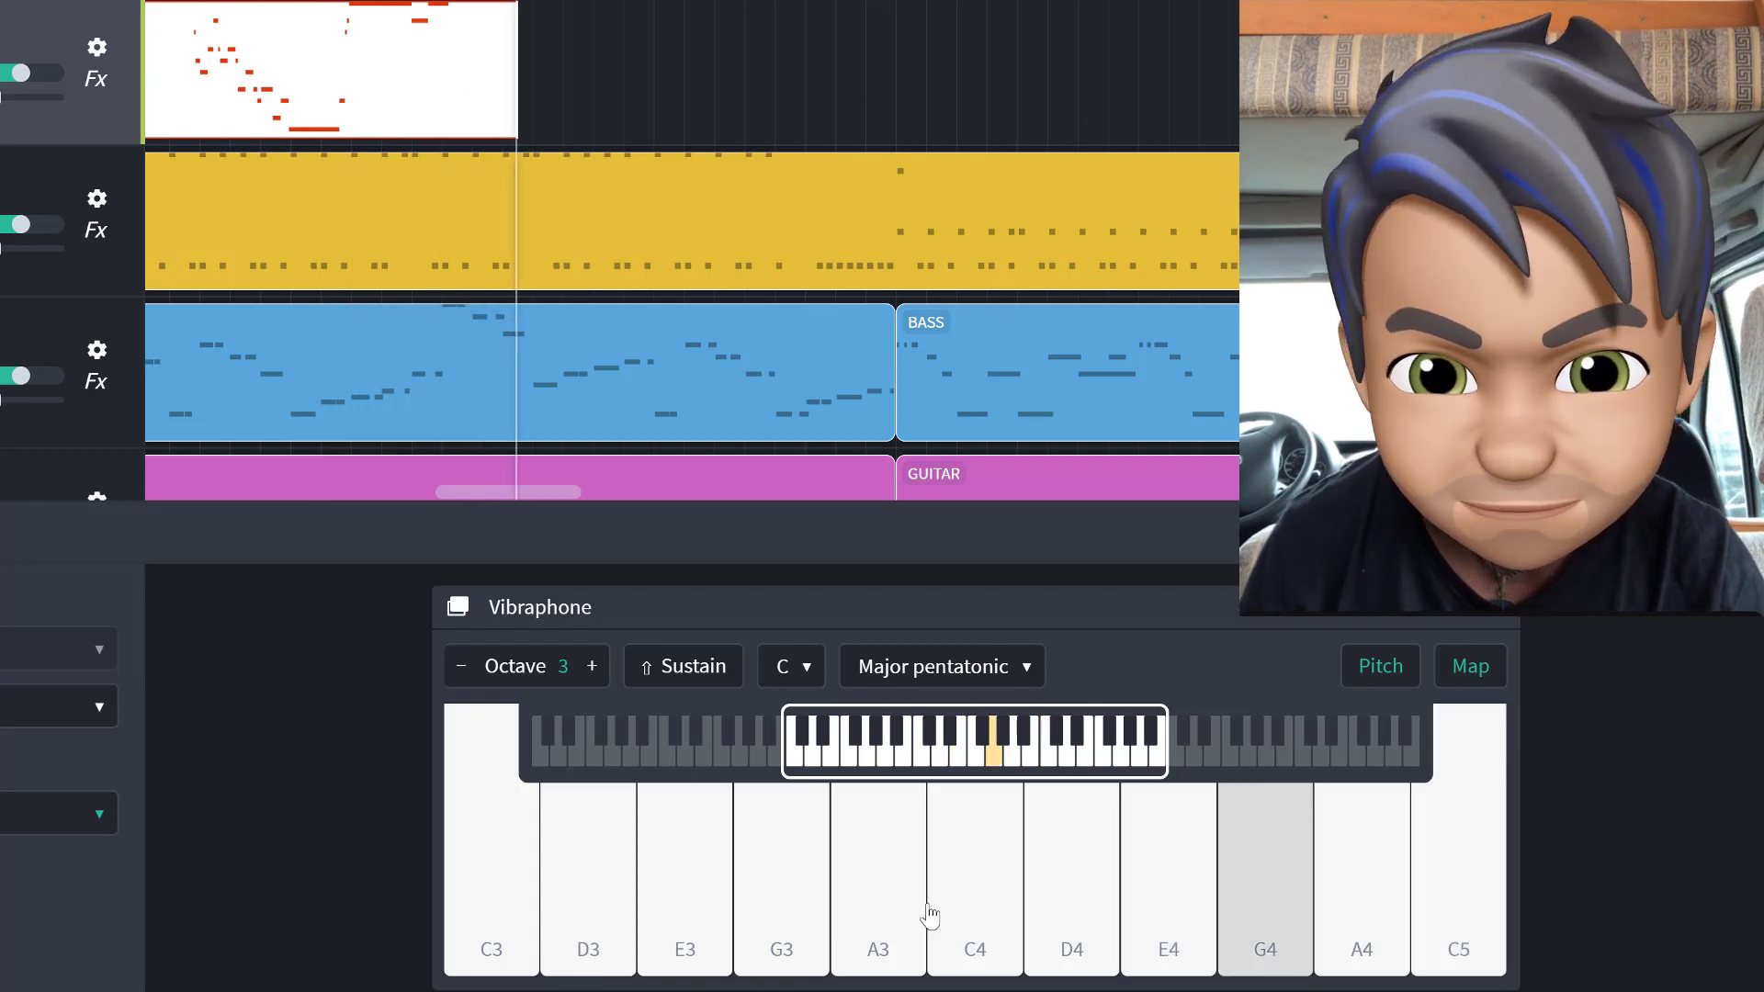
left_click(955, 909)
left_click(1052, 903)
left_click(873, 894)
left_click(772, 889)
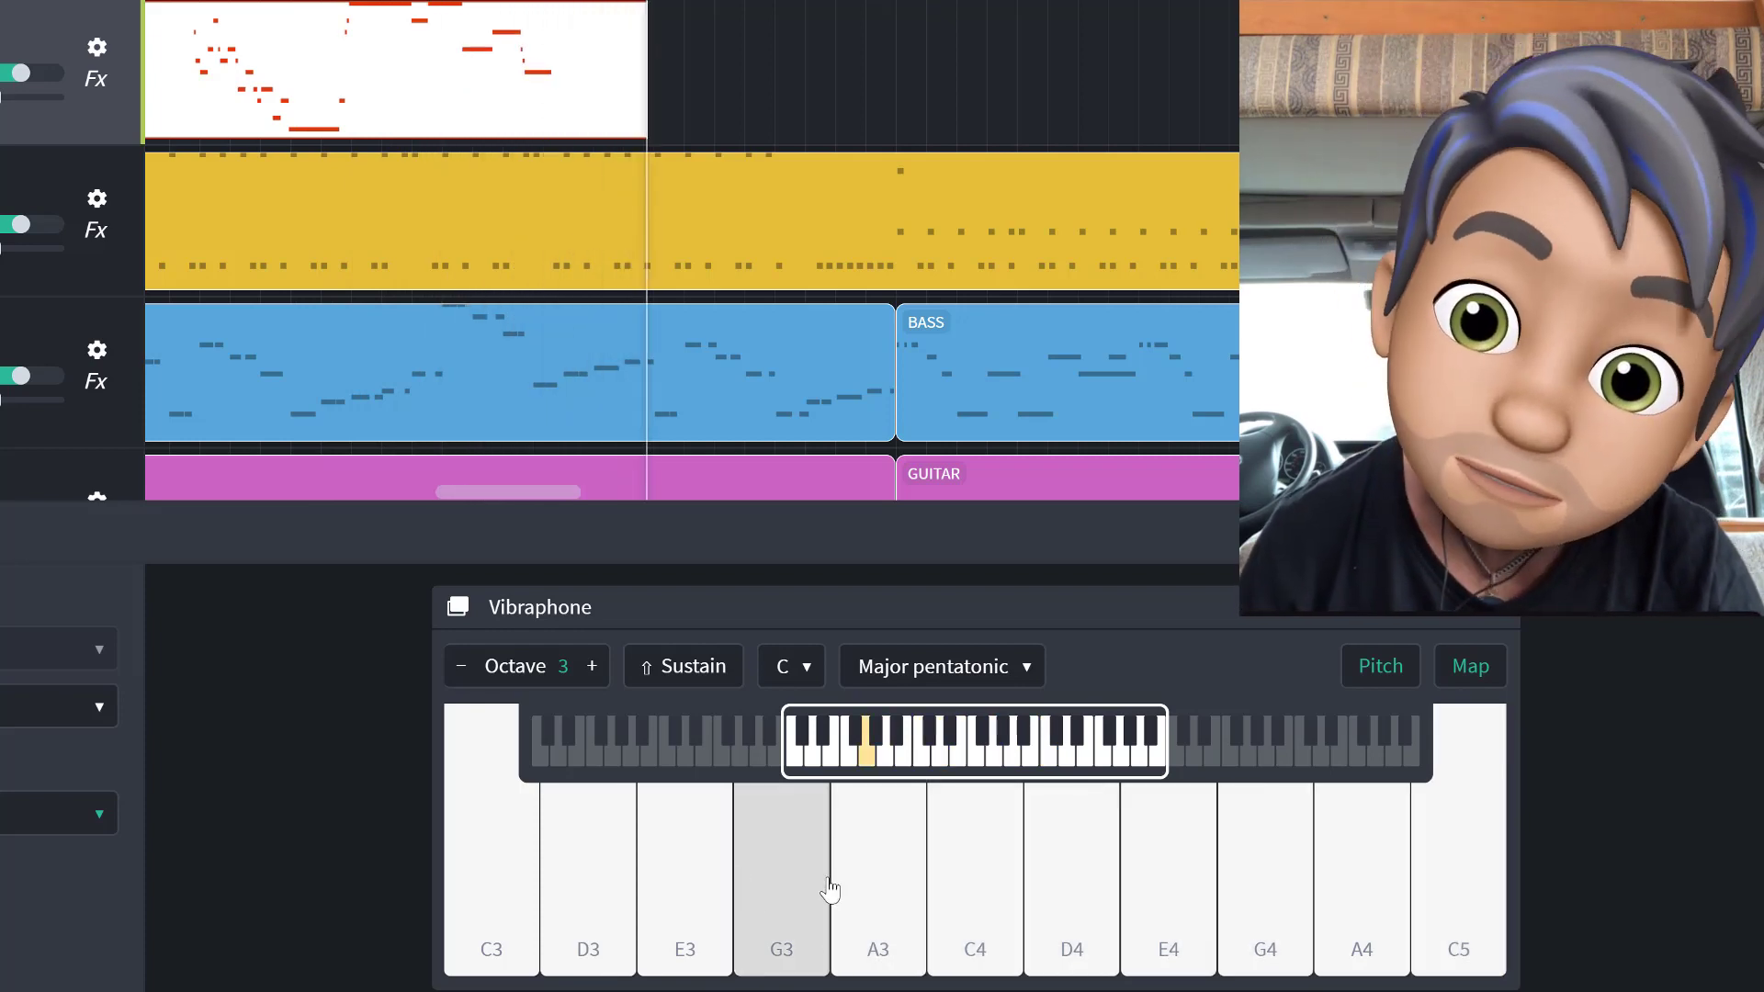
left_click(723, 888)
left_click(563, 903)
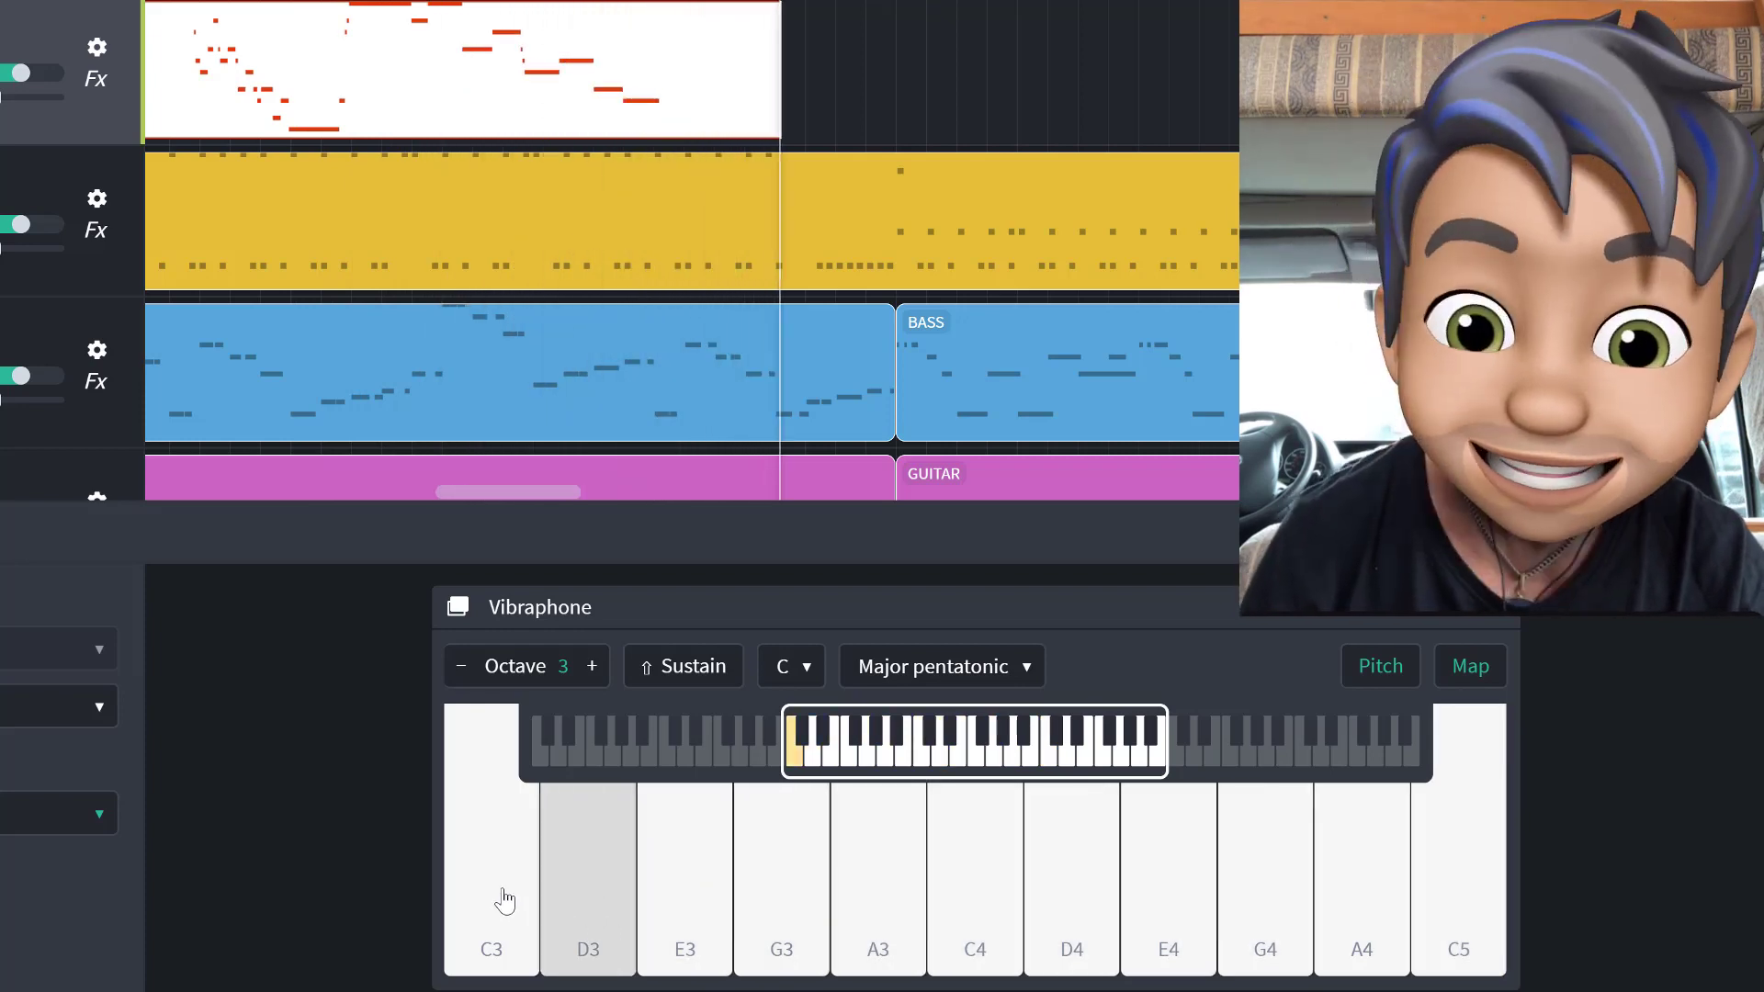
left_click(505, 901)
Step: Record a vibraphone phrase climbing from A3 to C5 and dropping back through C4 to C3
left_click(859, 913)
left_click(1034, 870)
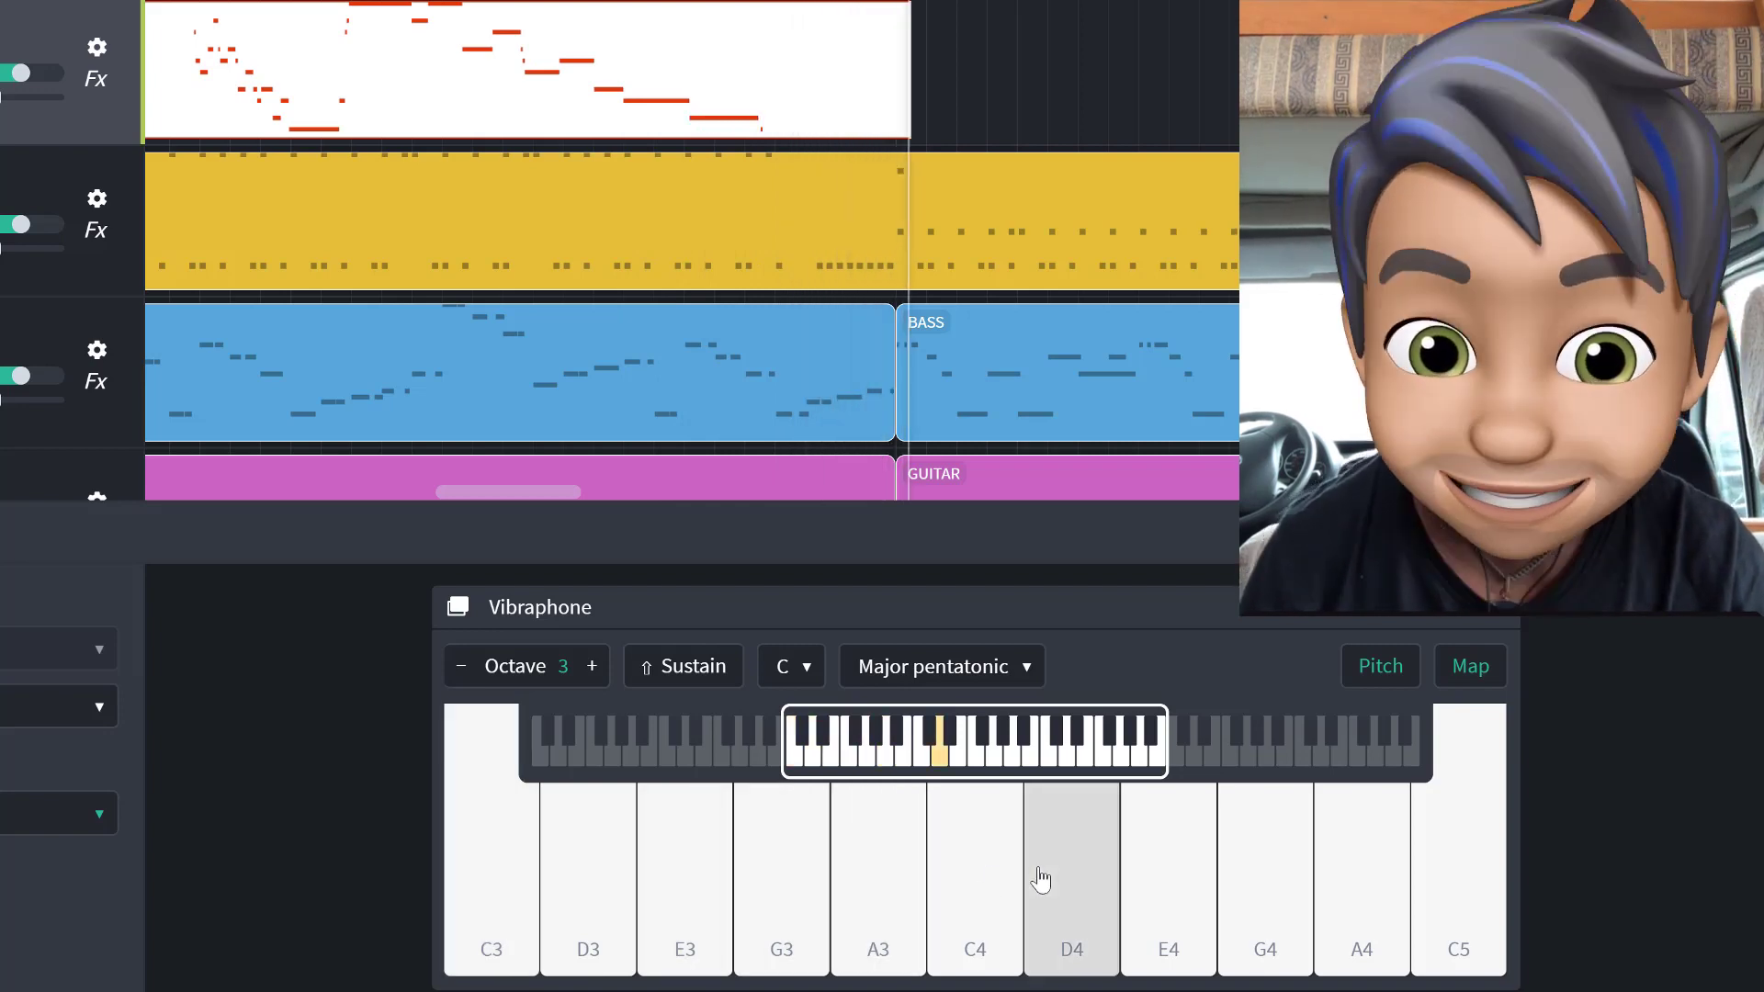
left_click(1214, 836)
left_click(1396, 846)
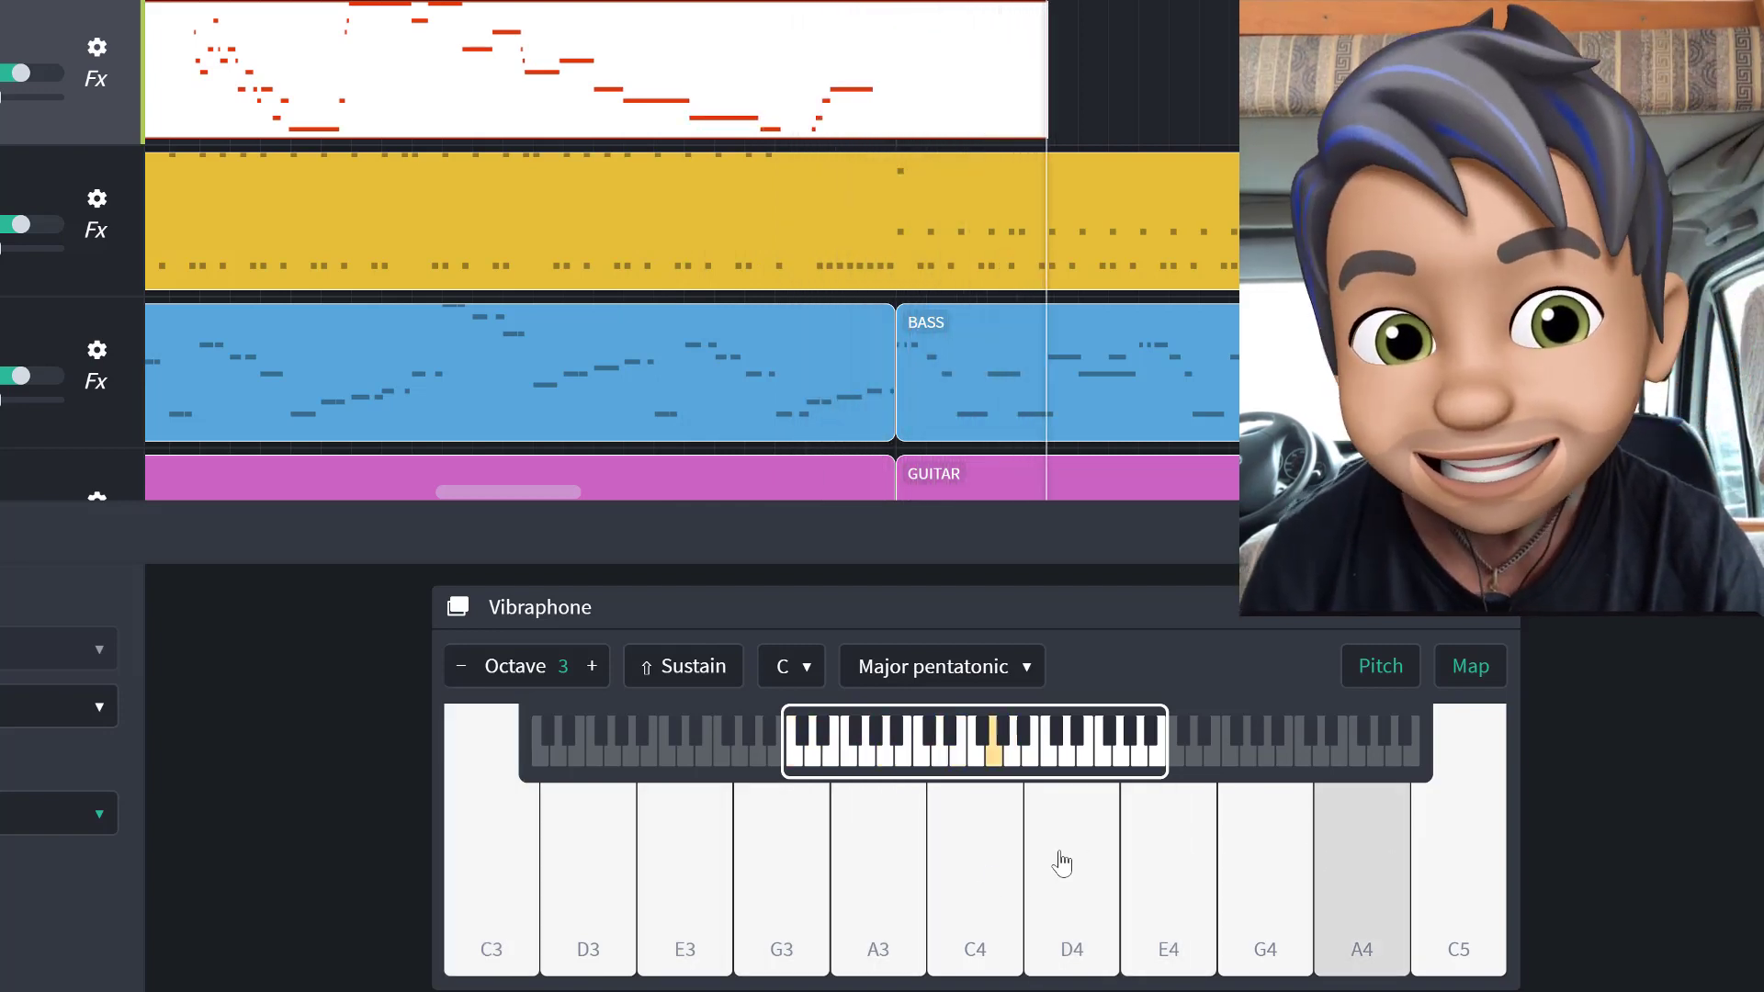
left_click(1056, 858)
left_click(1291, 891)
left_click(1369, 896)
left_click(1457, 868)
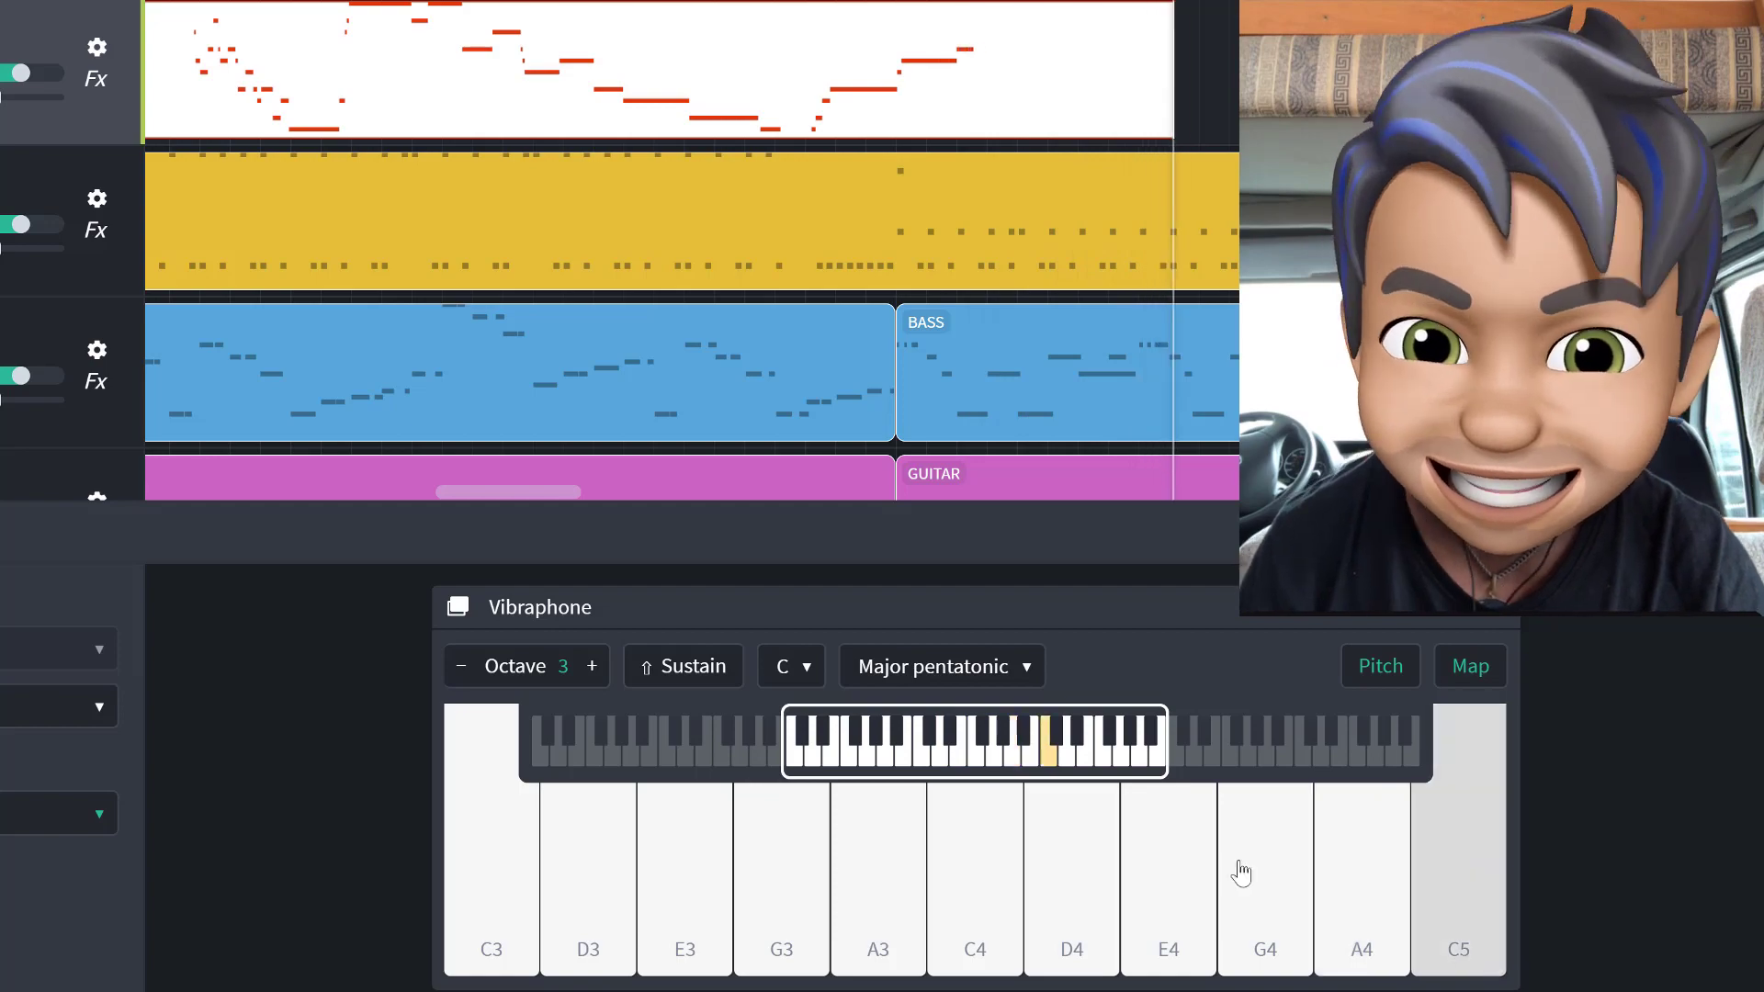
left_click(1240, 878)
left_click(1098, 882)
left_click(978, 884)
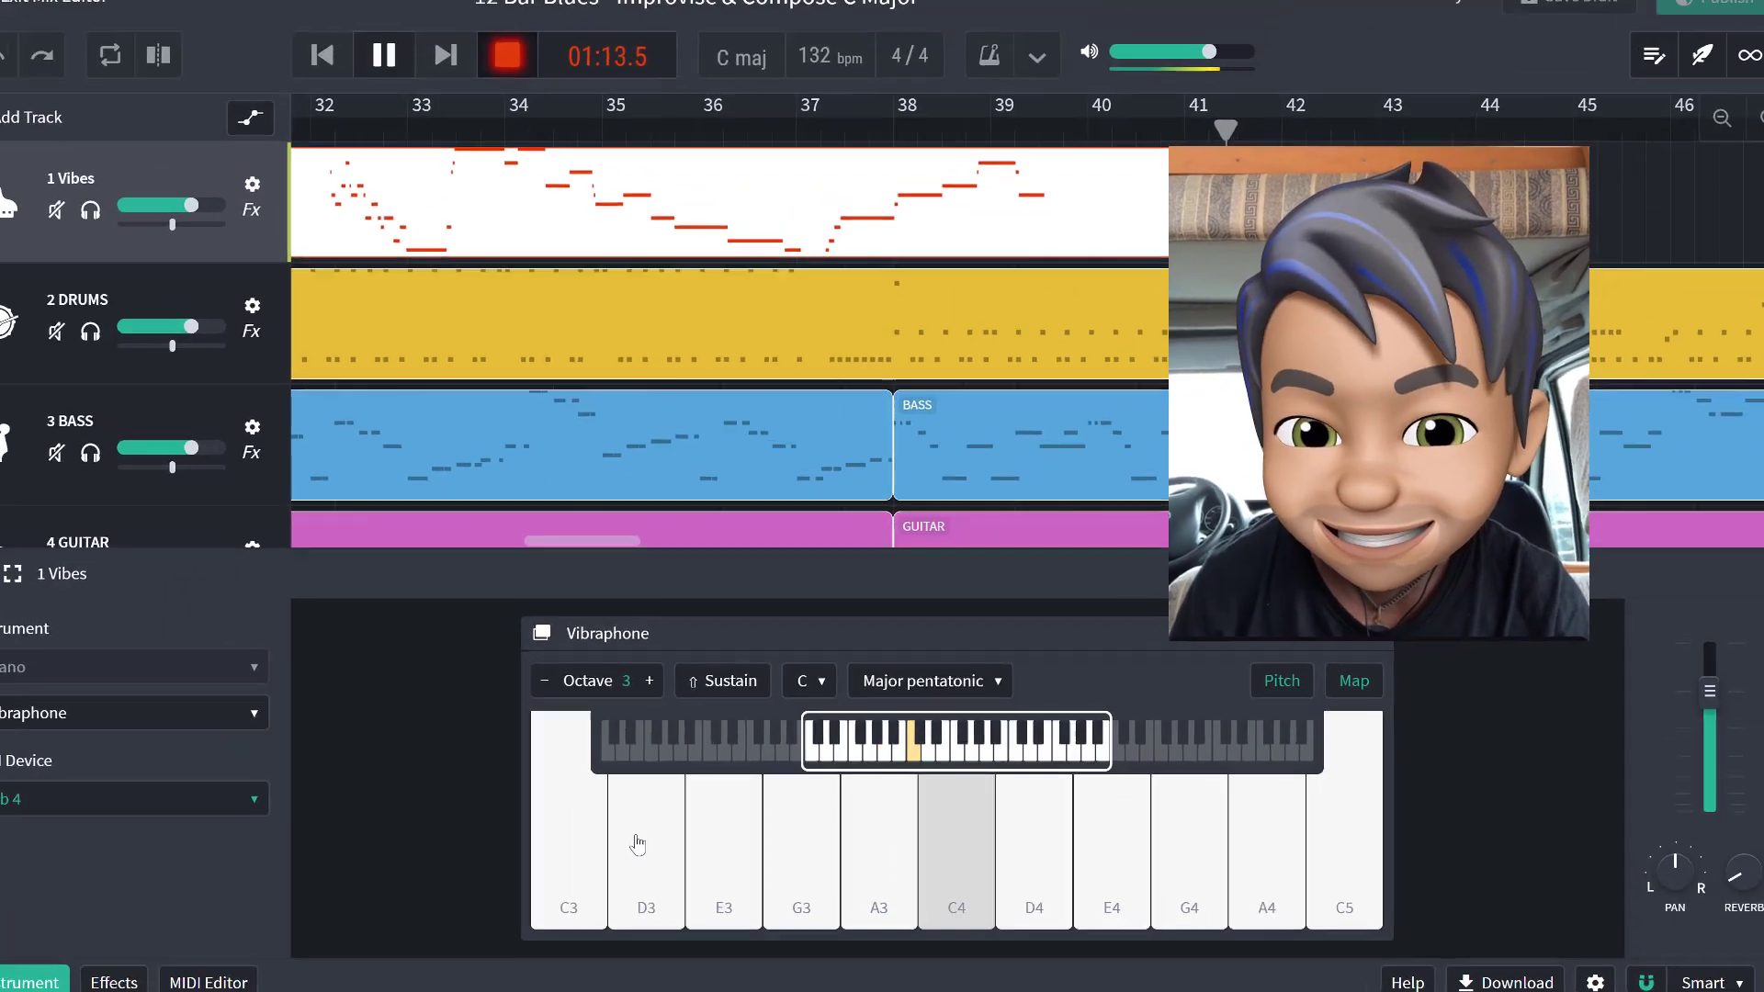
left_click(577, 870)
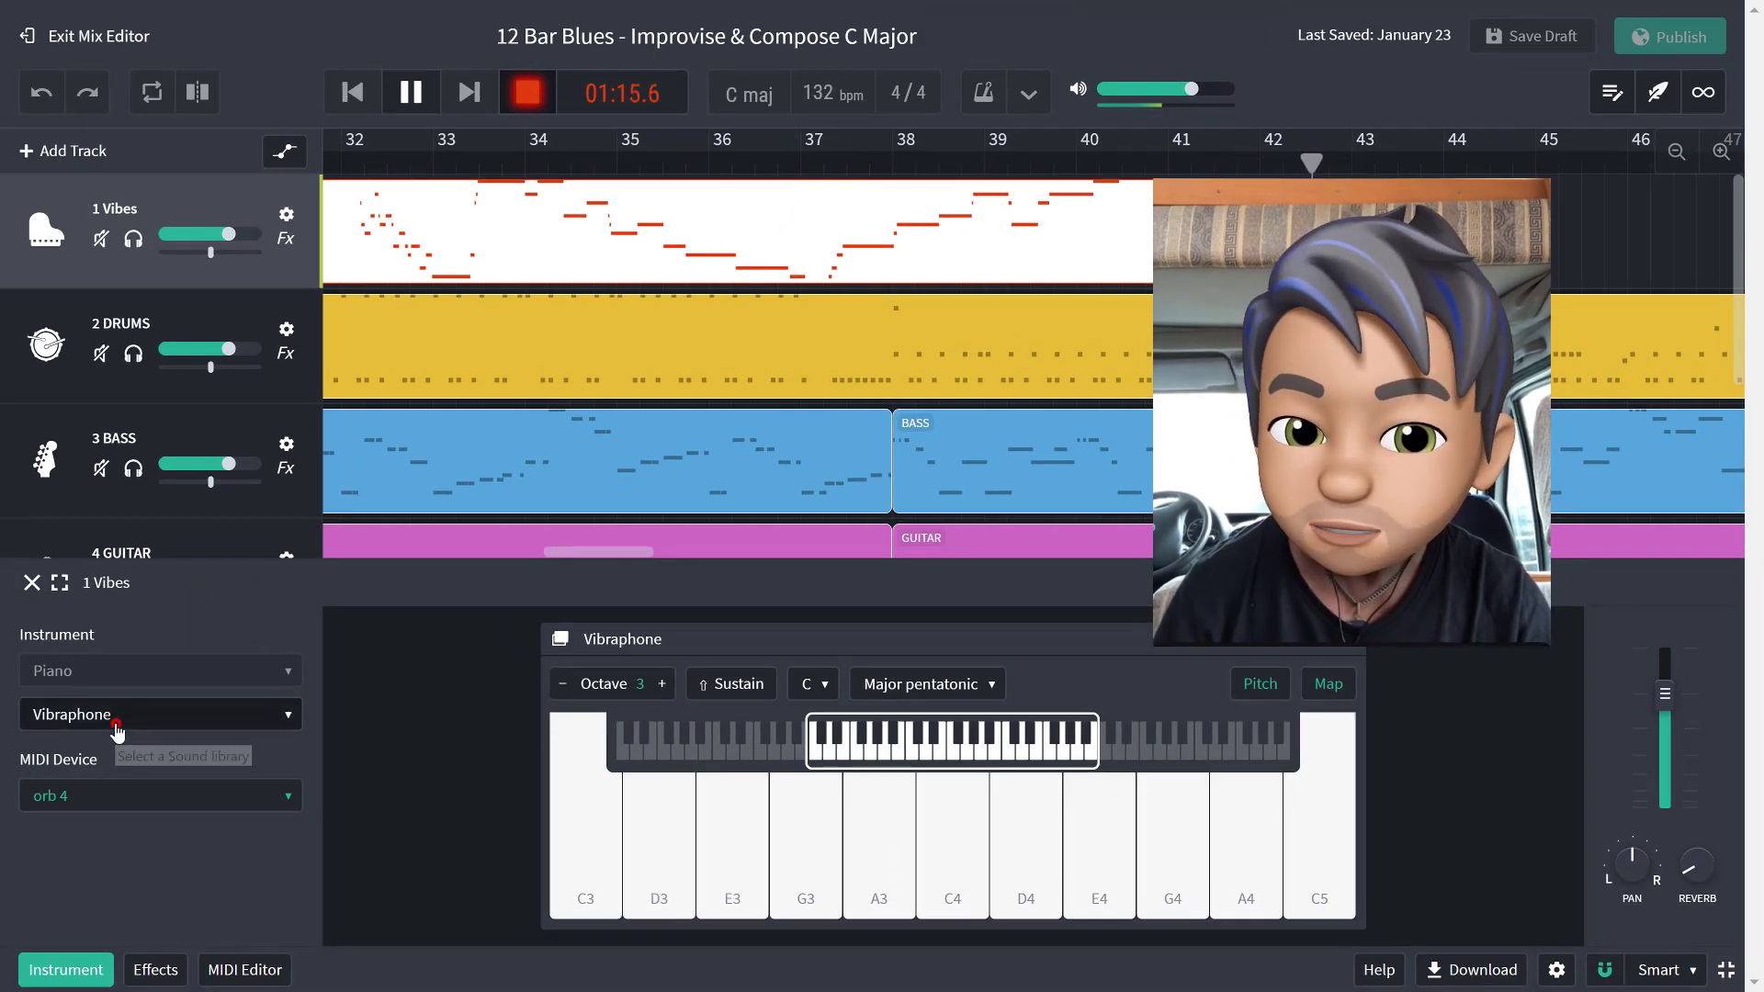
Step: Switch the Vibes track's sound to Rock Organ during recording and play a phrase from E3 up to C4 and down to C3
left_click(116, 728)
left_click(111, 623)
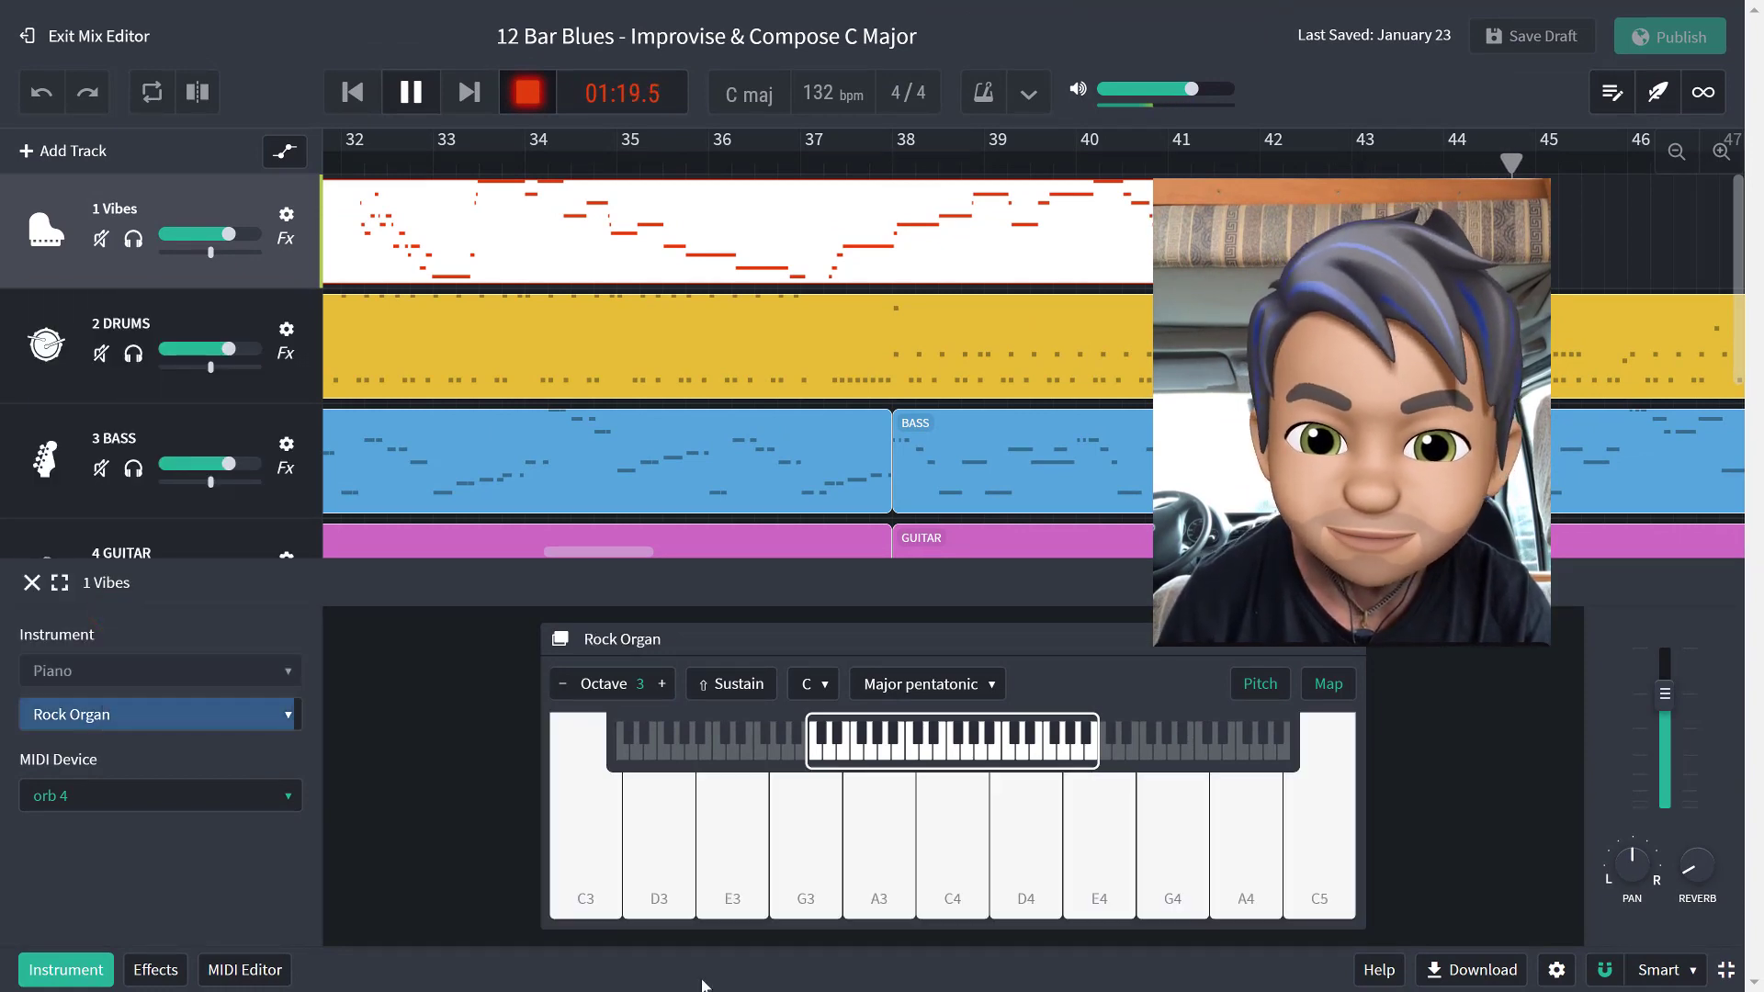
left_click(730, 872)
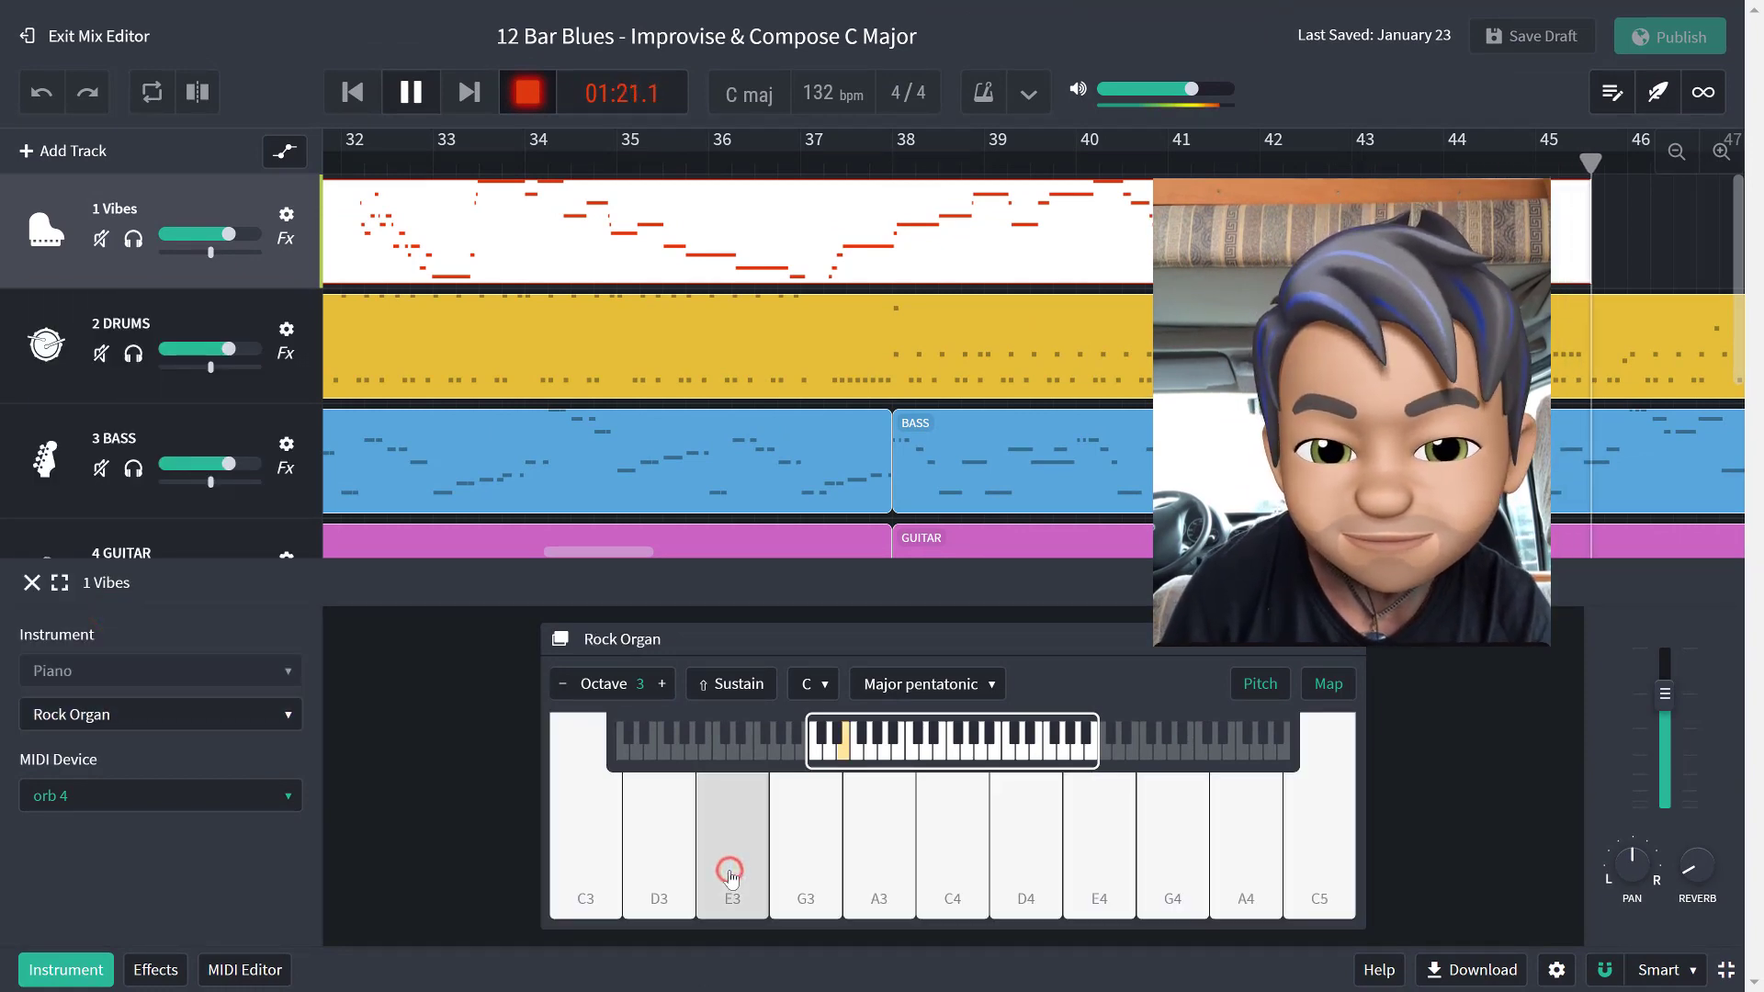
left_click(817, 861)
left_click(865, 853)
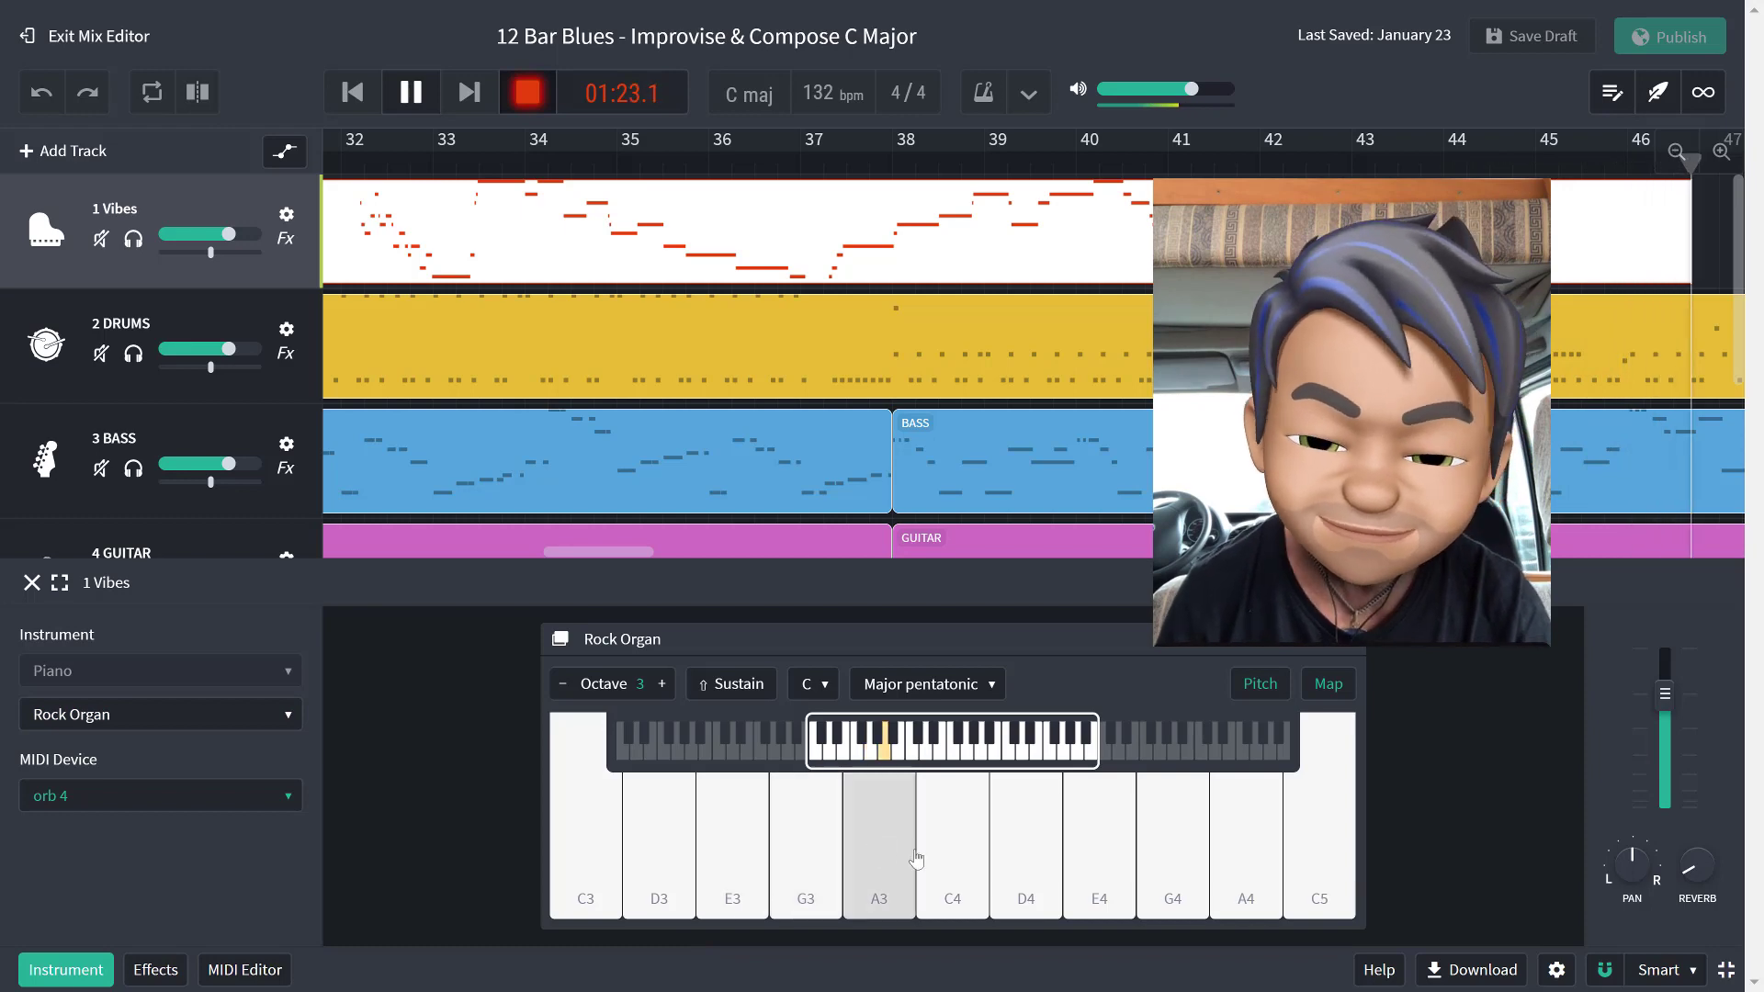
left_click(964, 839)
left_click(833, 838)
left_click(579, 873)
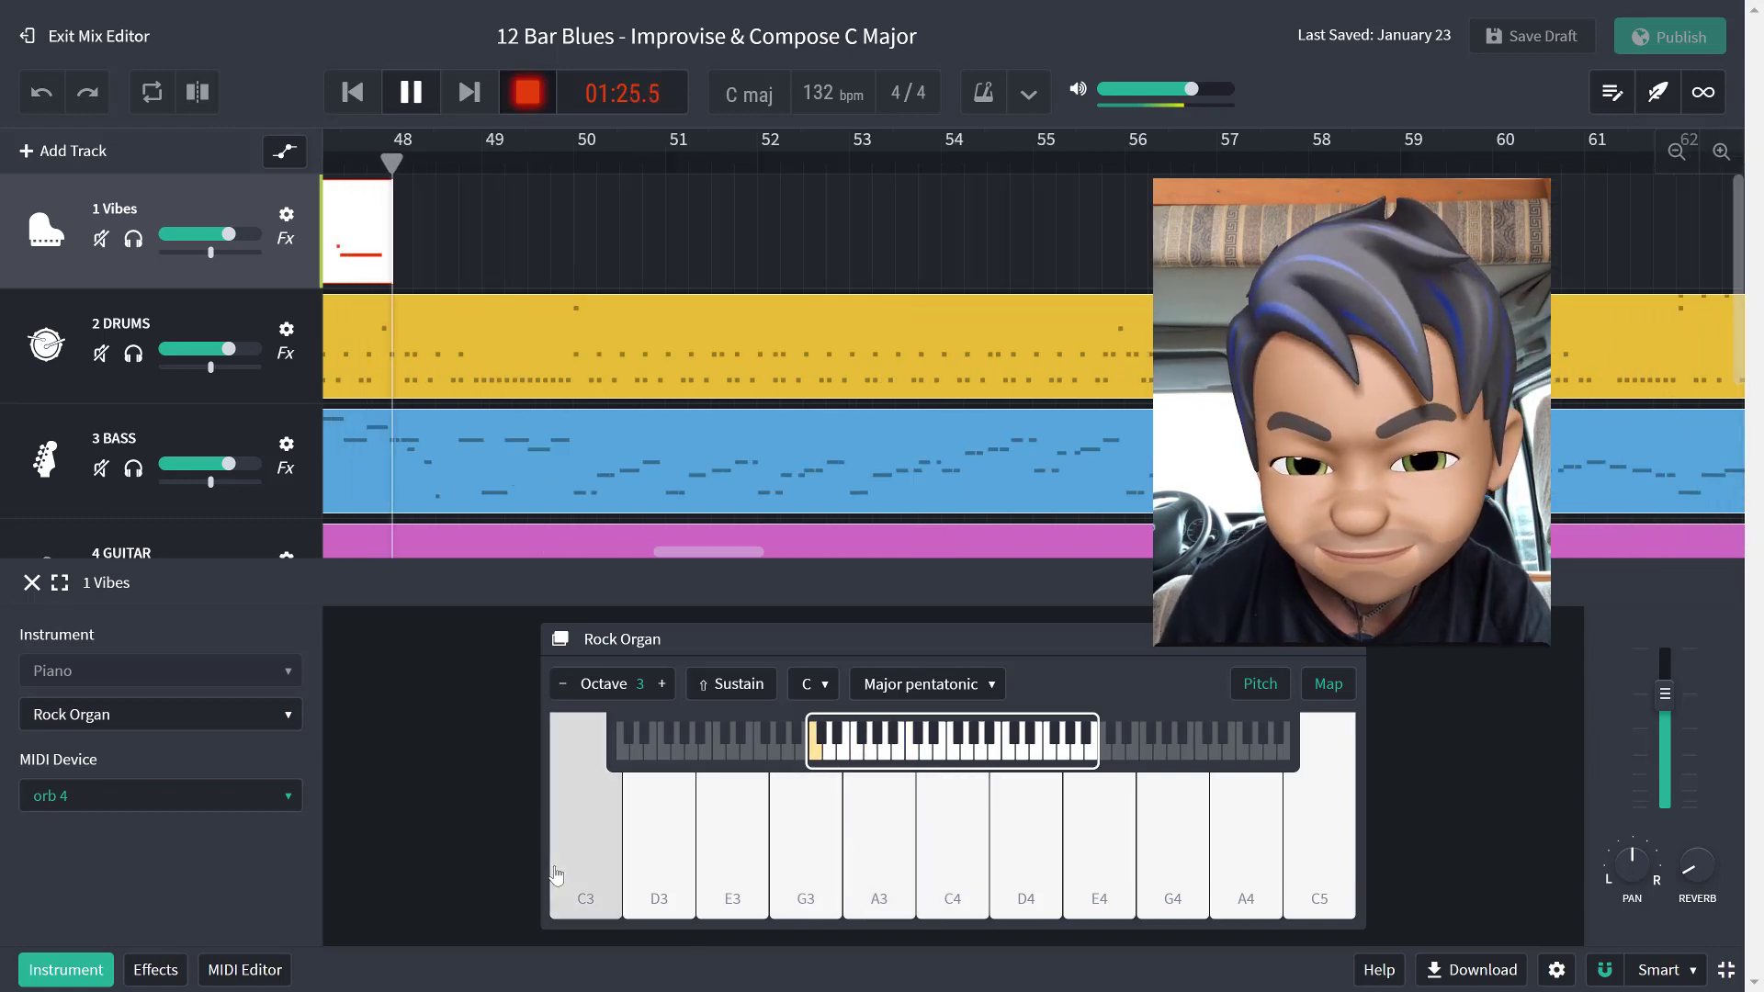
Step: Finish the organ improvisation with notes from D3 up to C5 and stop the recording
left_click(691, 868)
left_click(701, 871)
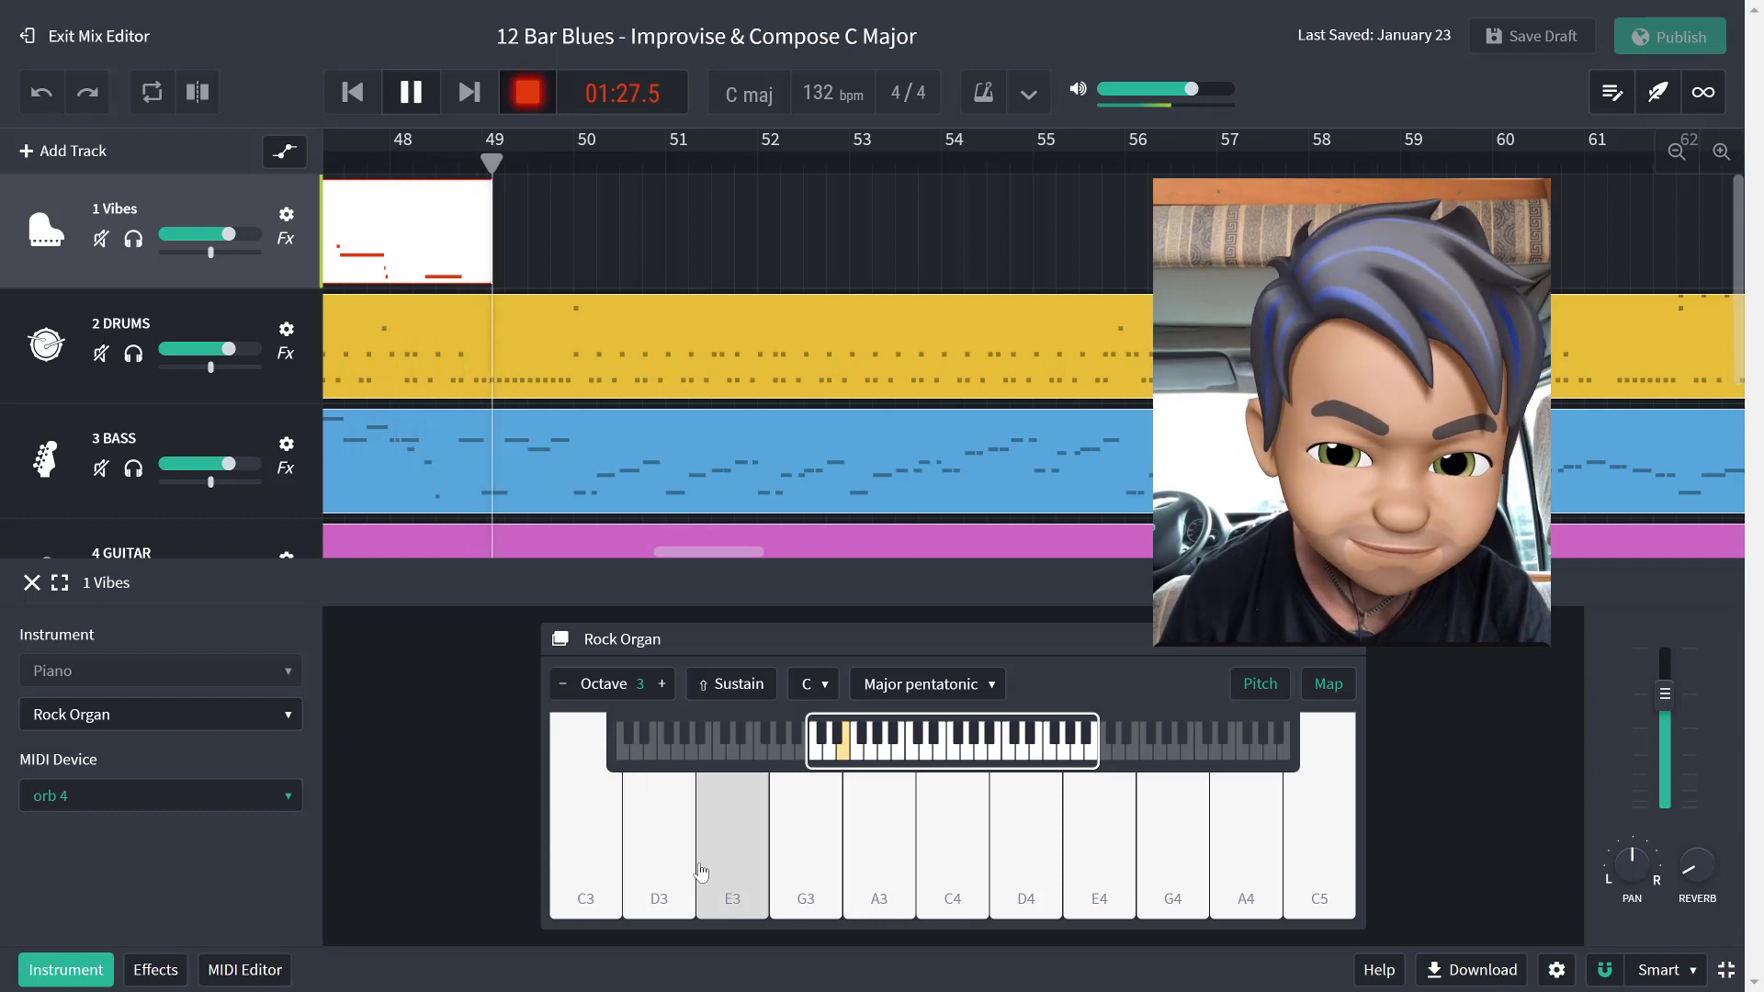
left_click(879, 859)
left_click(1311, 858)
left_click(530, 96)
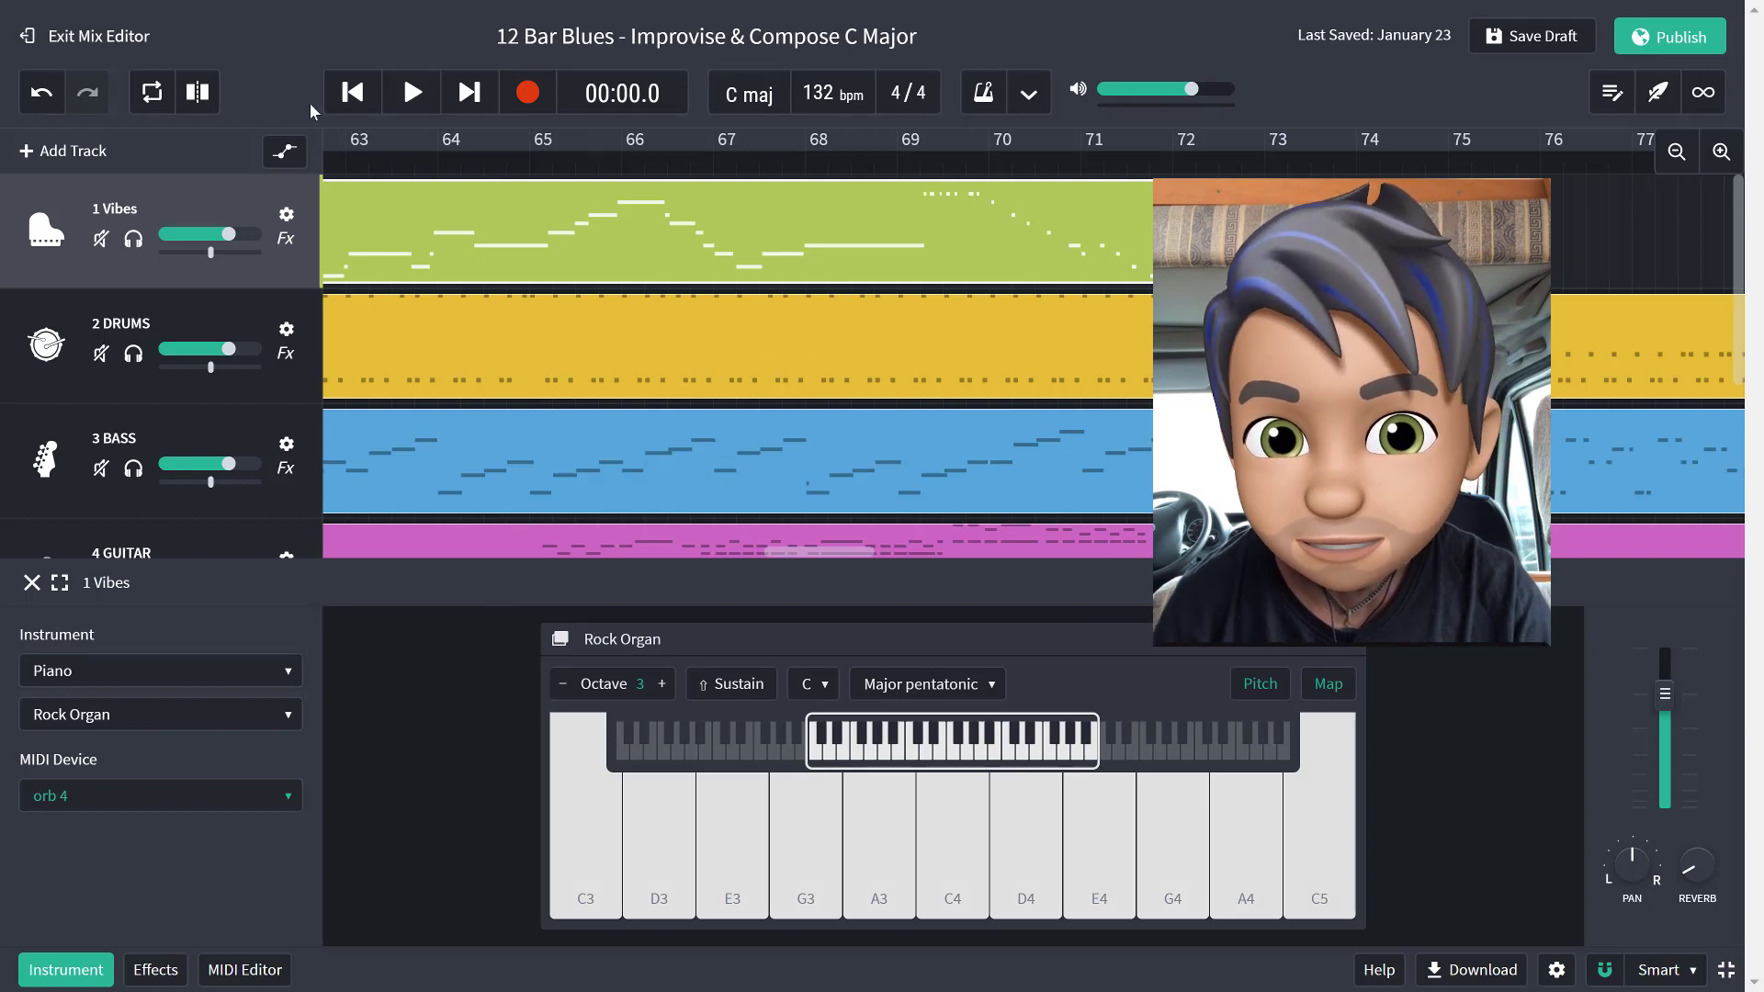
Step: Play the recorded improvisation back from the start of the song with the backing tracks, and pause it around bar 29
left_click(351, 94)
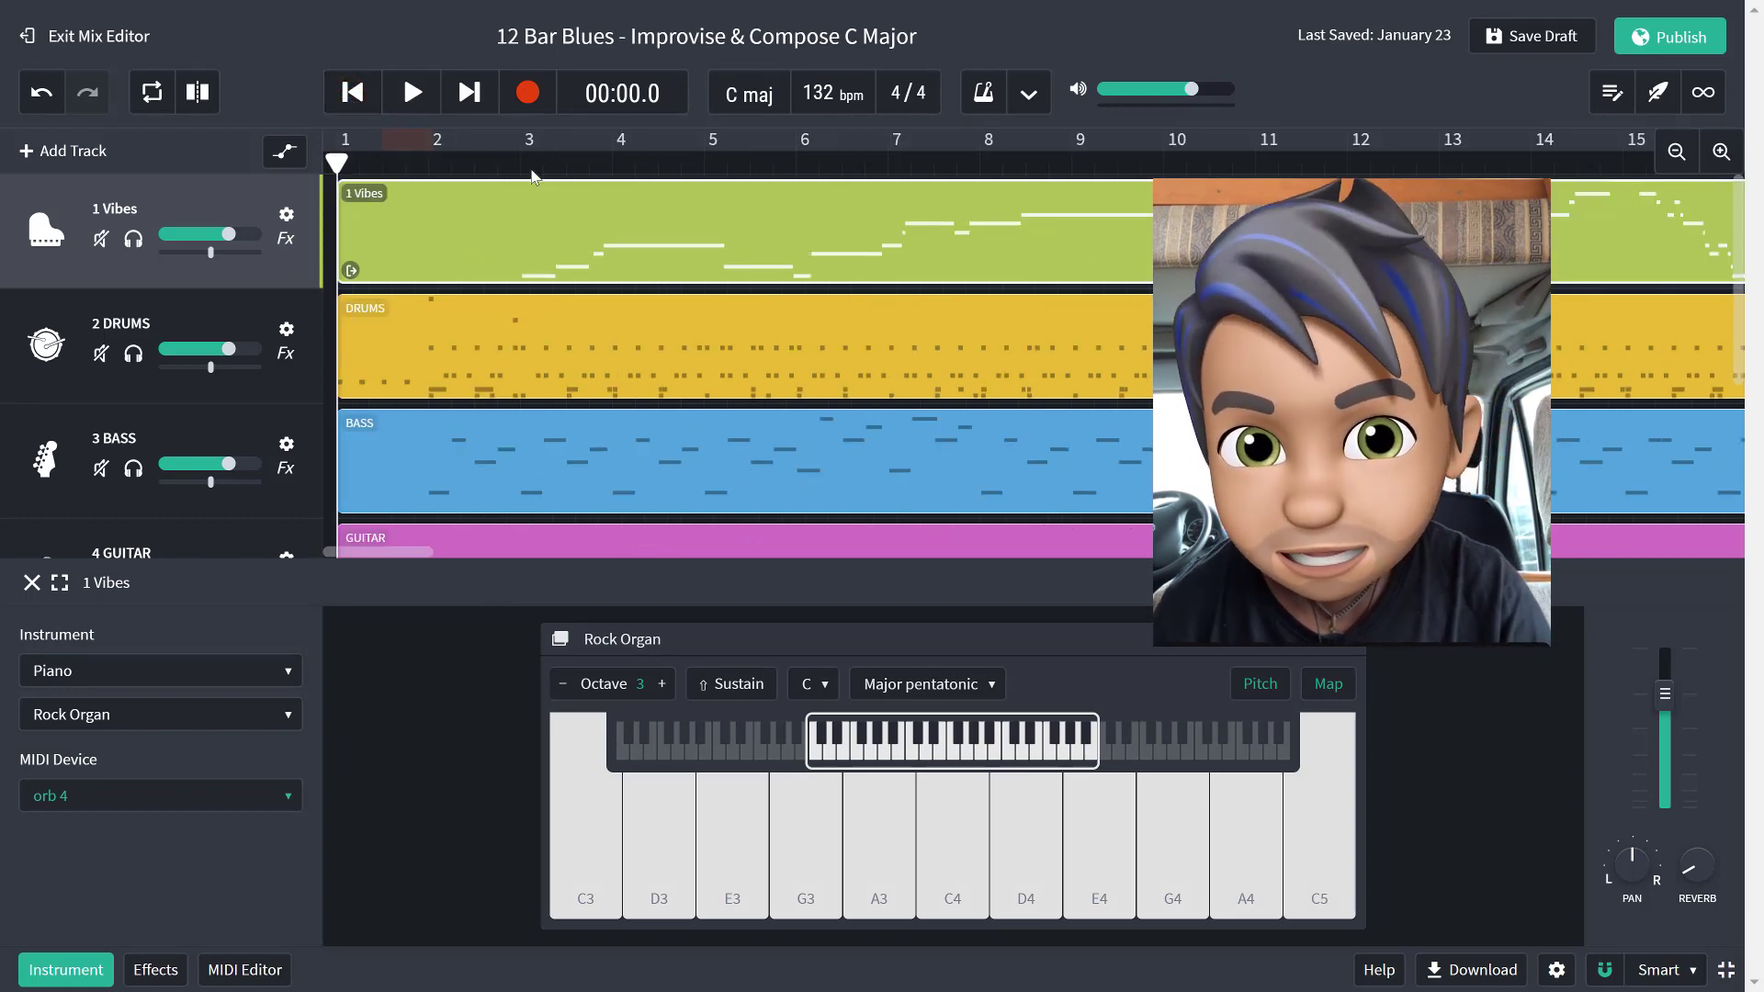
left_click(414, 93)
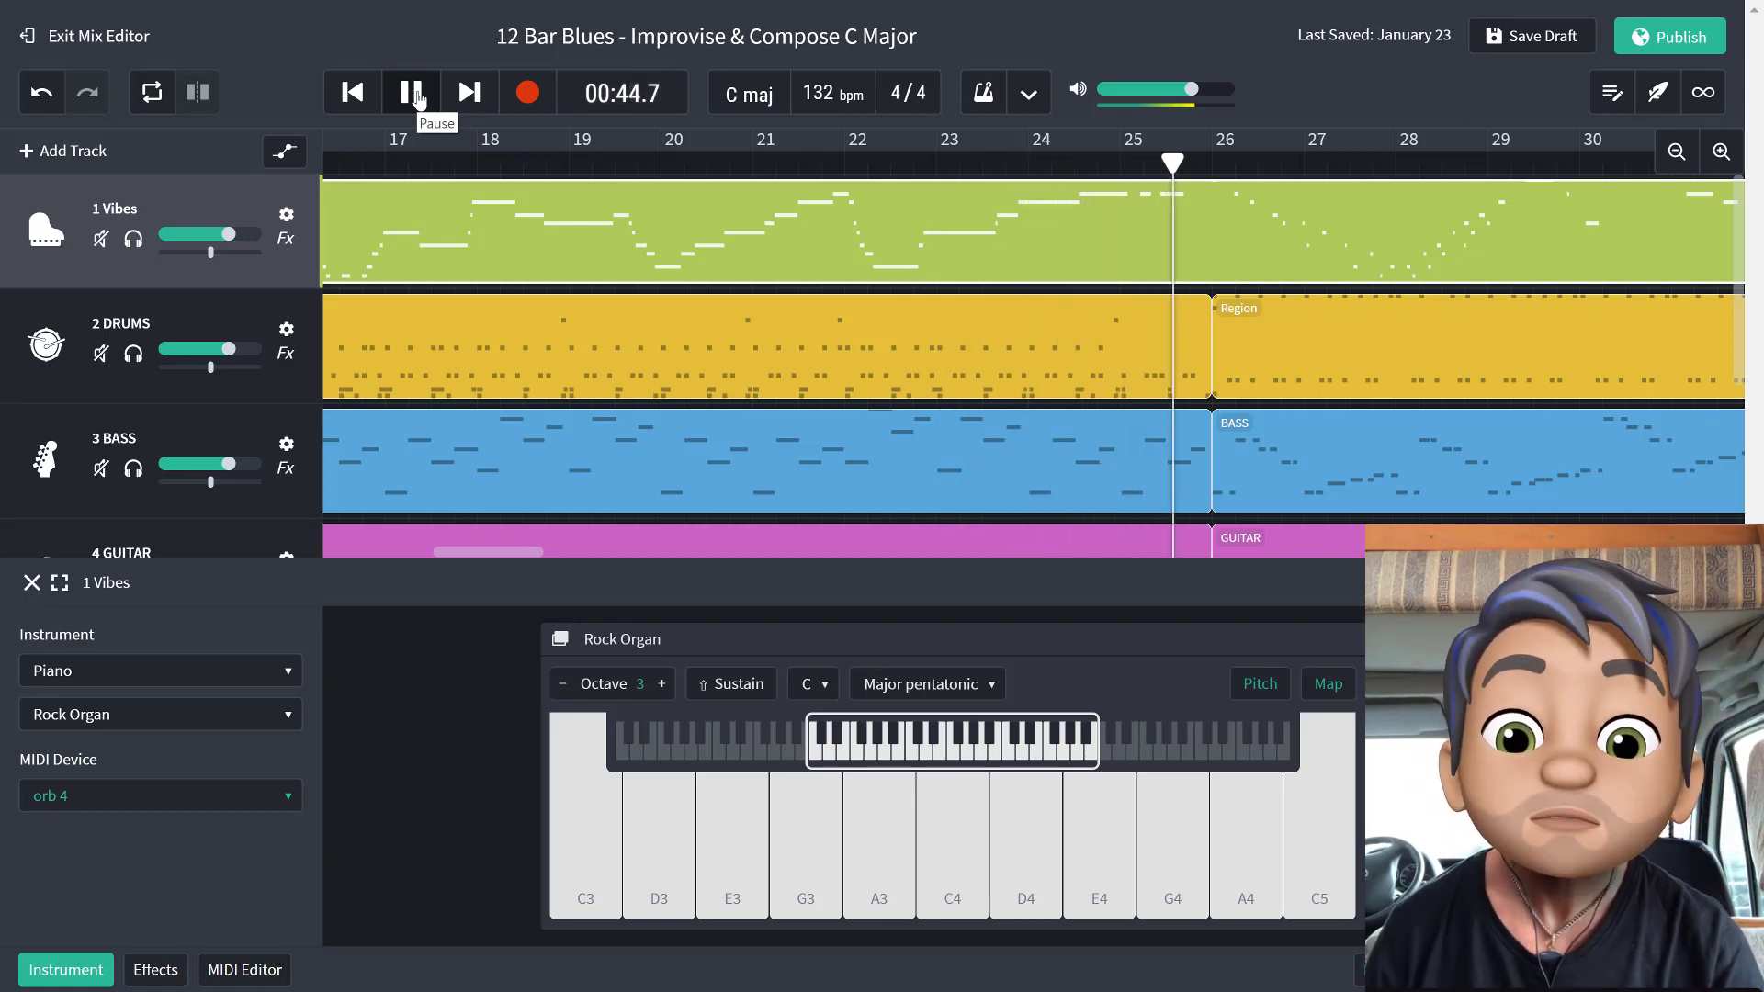
left_click(412, 93)
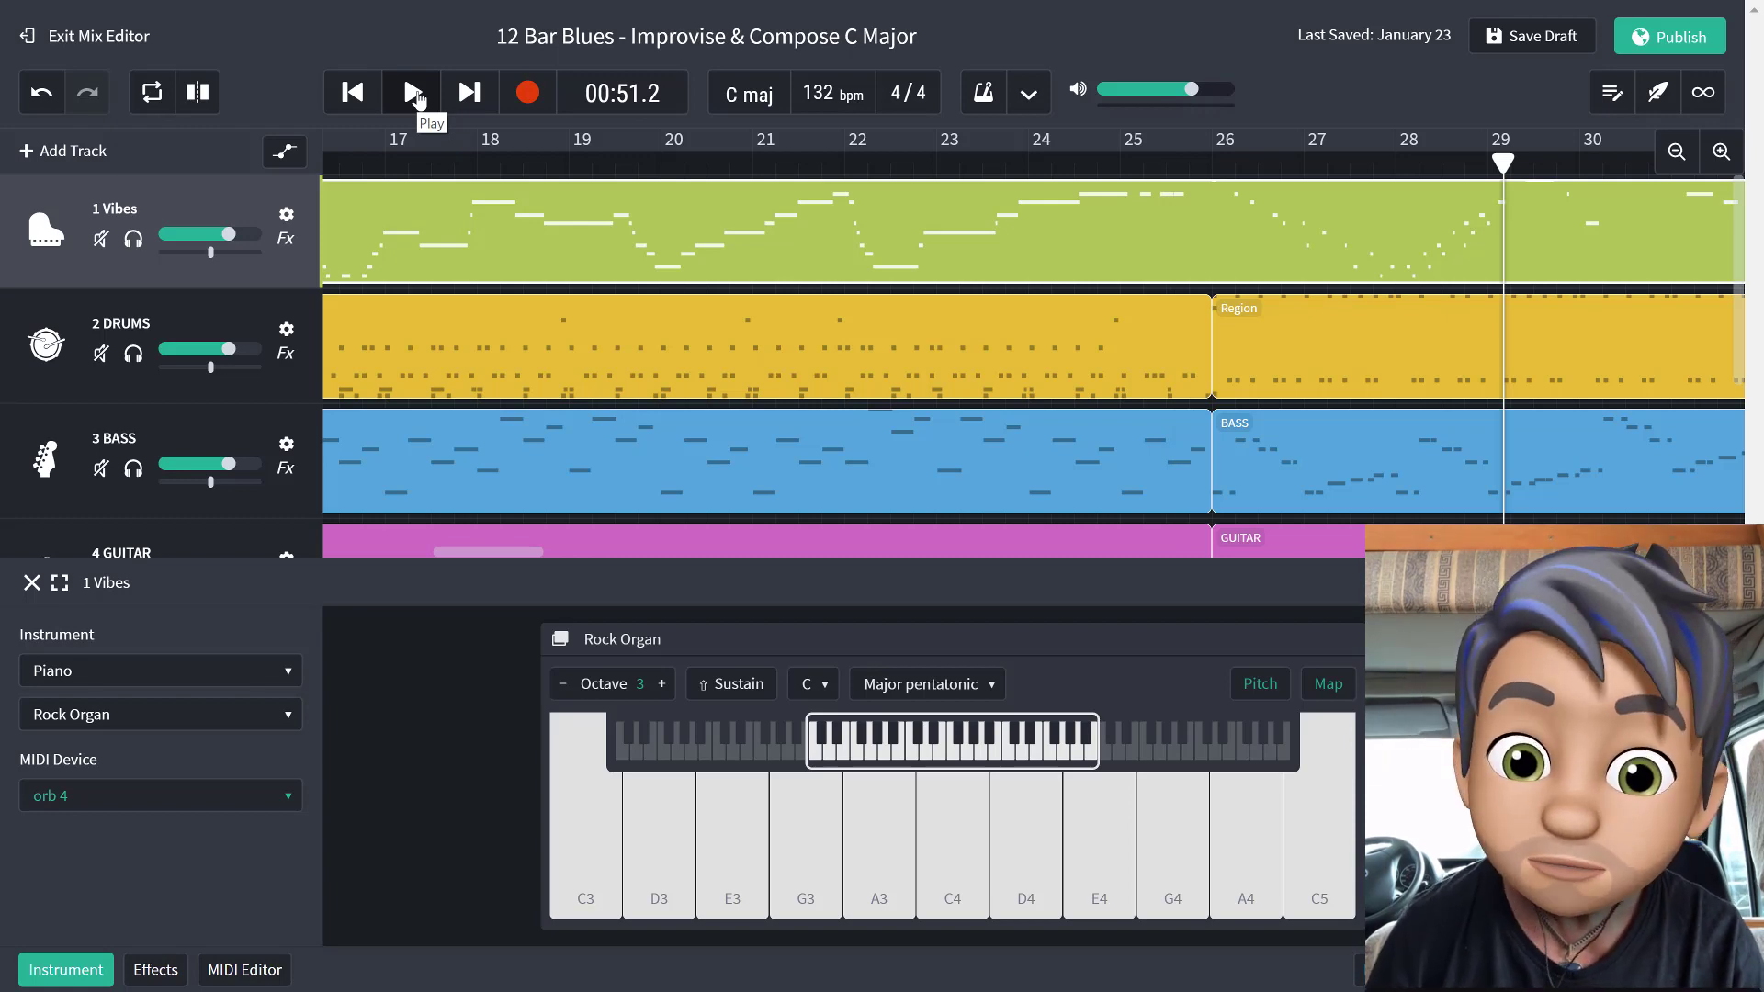
Step: Turn the virtual keyboard's scale option Off to bring back all chromatic keys
left_click(958, 684)
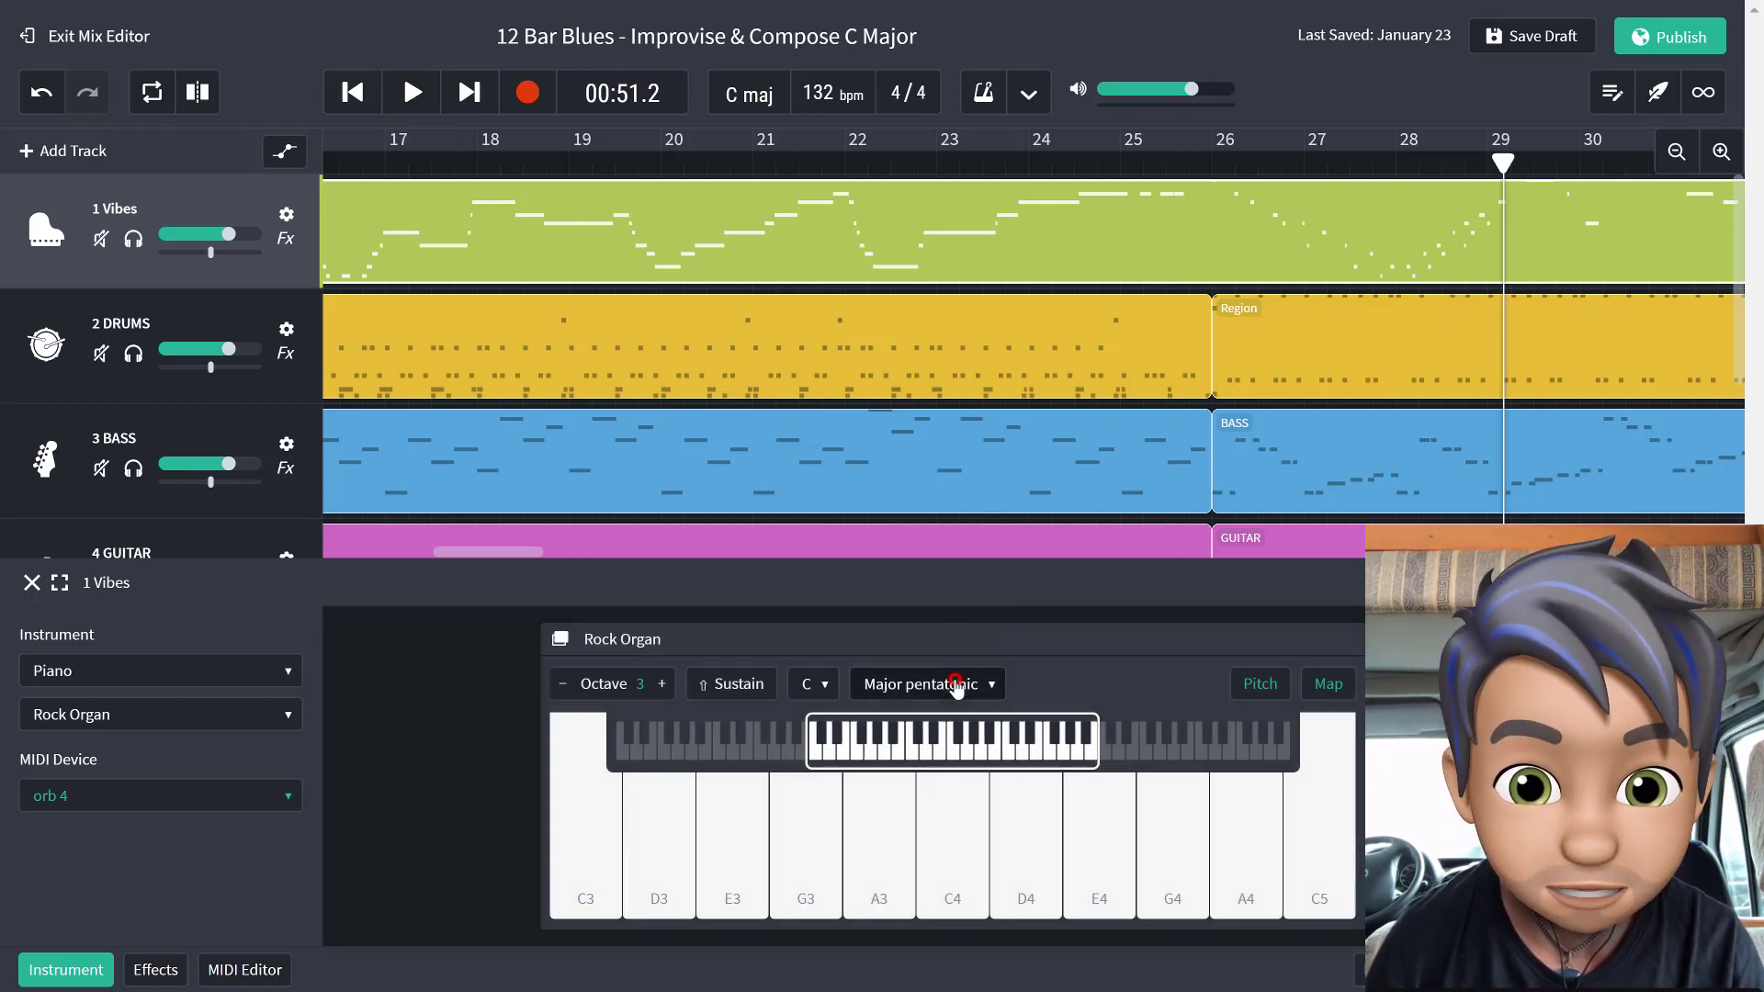
left_click(906, 292)
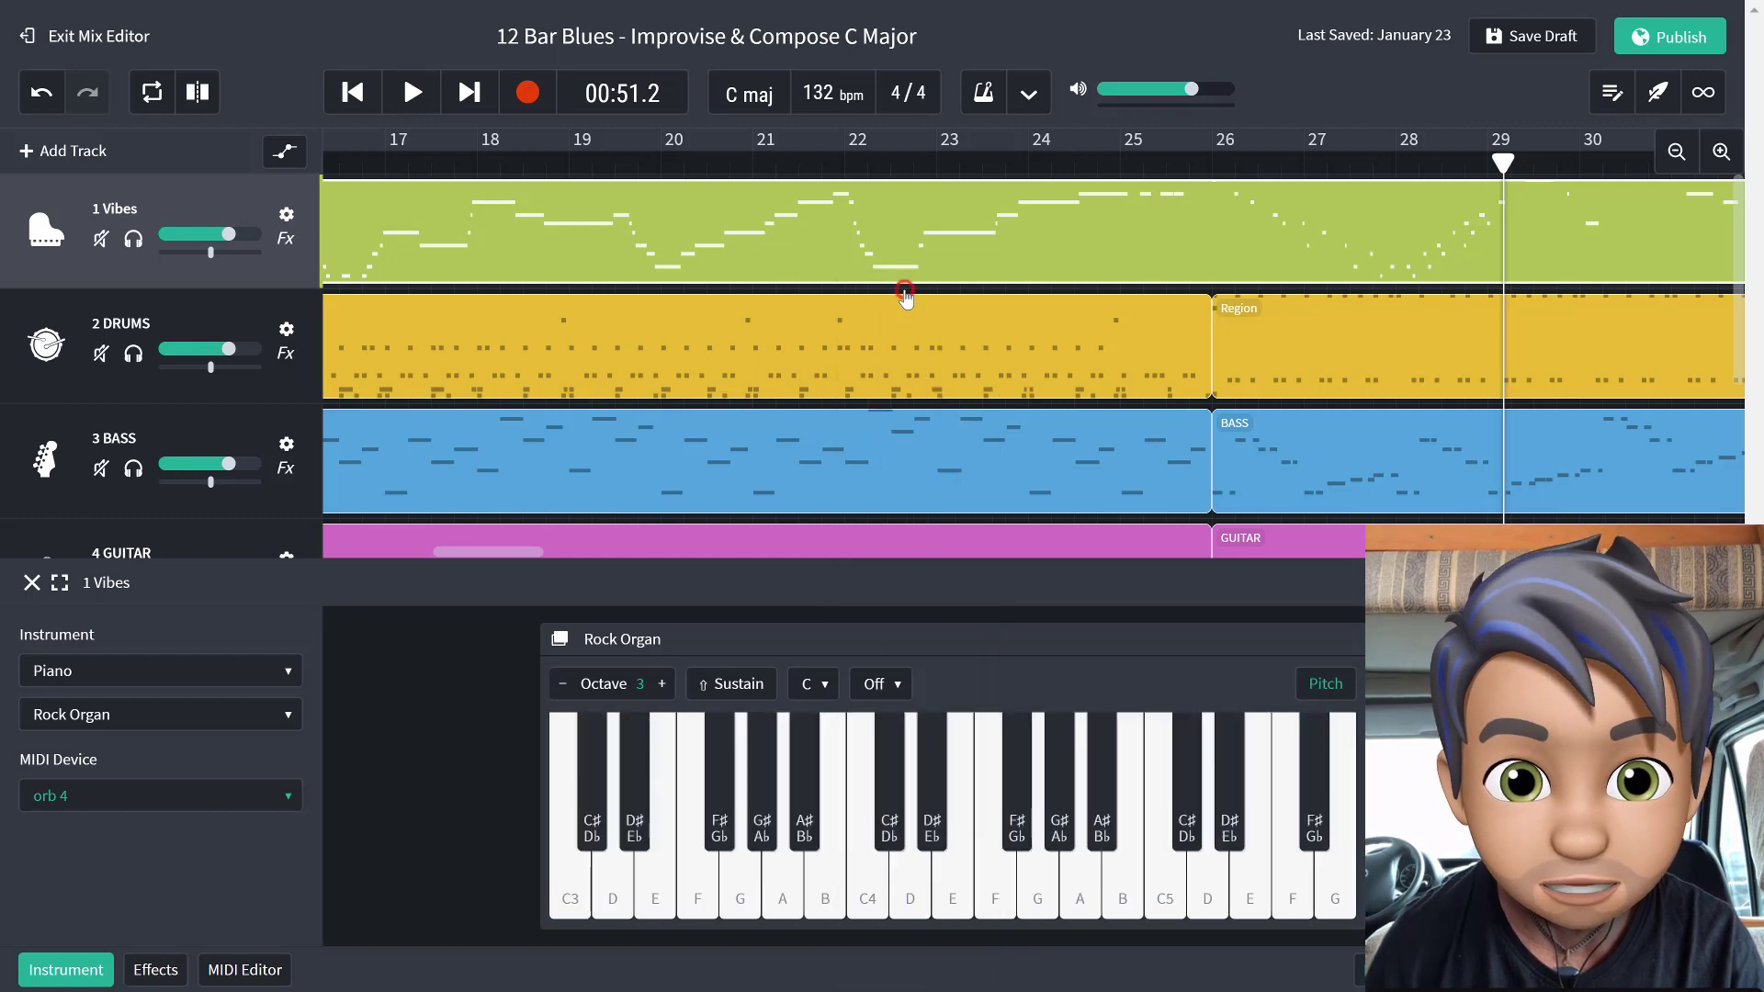
Step: Set the virtual keyboard's scale option to Minor sixth and play the C3 key
left_click(877, 689)
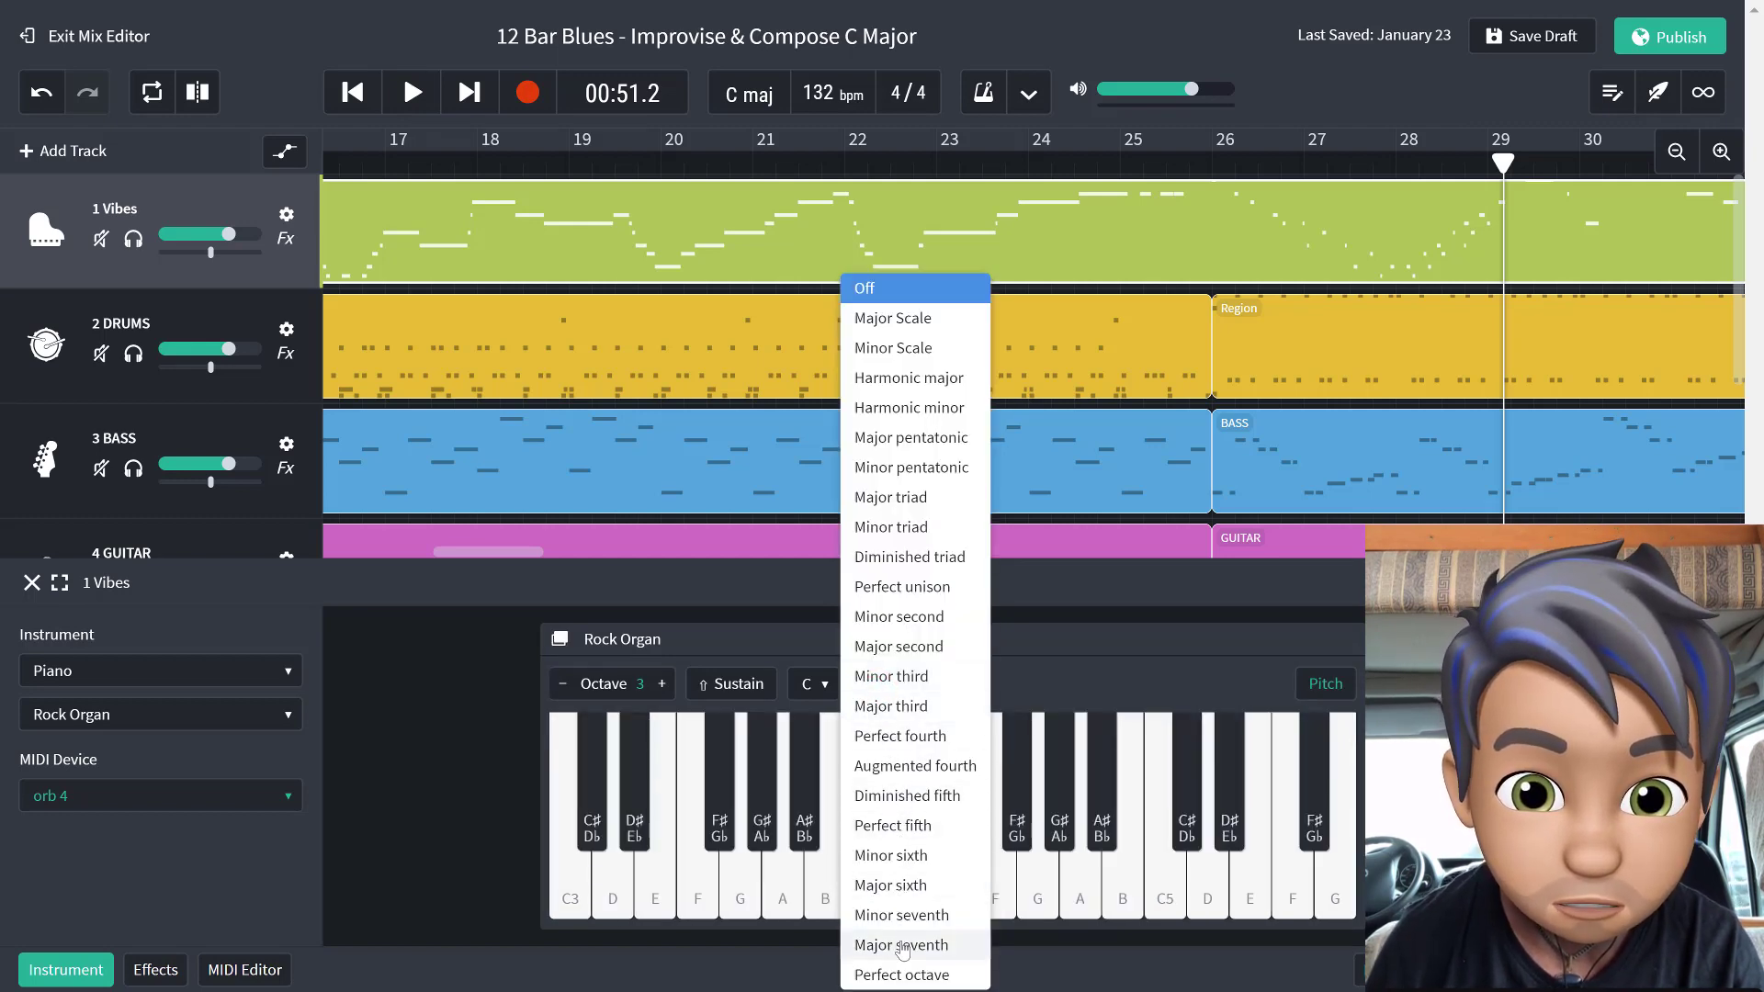
left_click(903, 854)
left_click(693, 807)
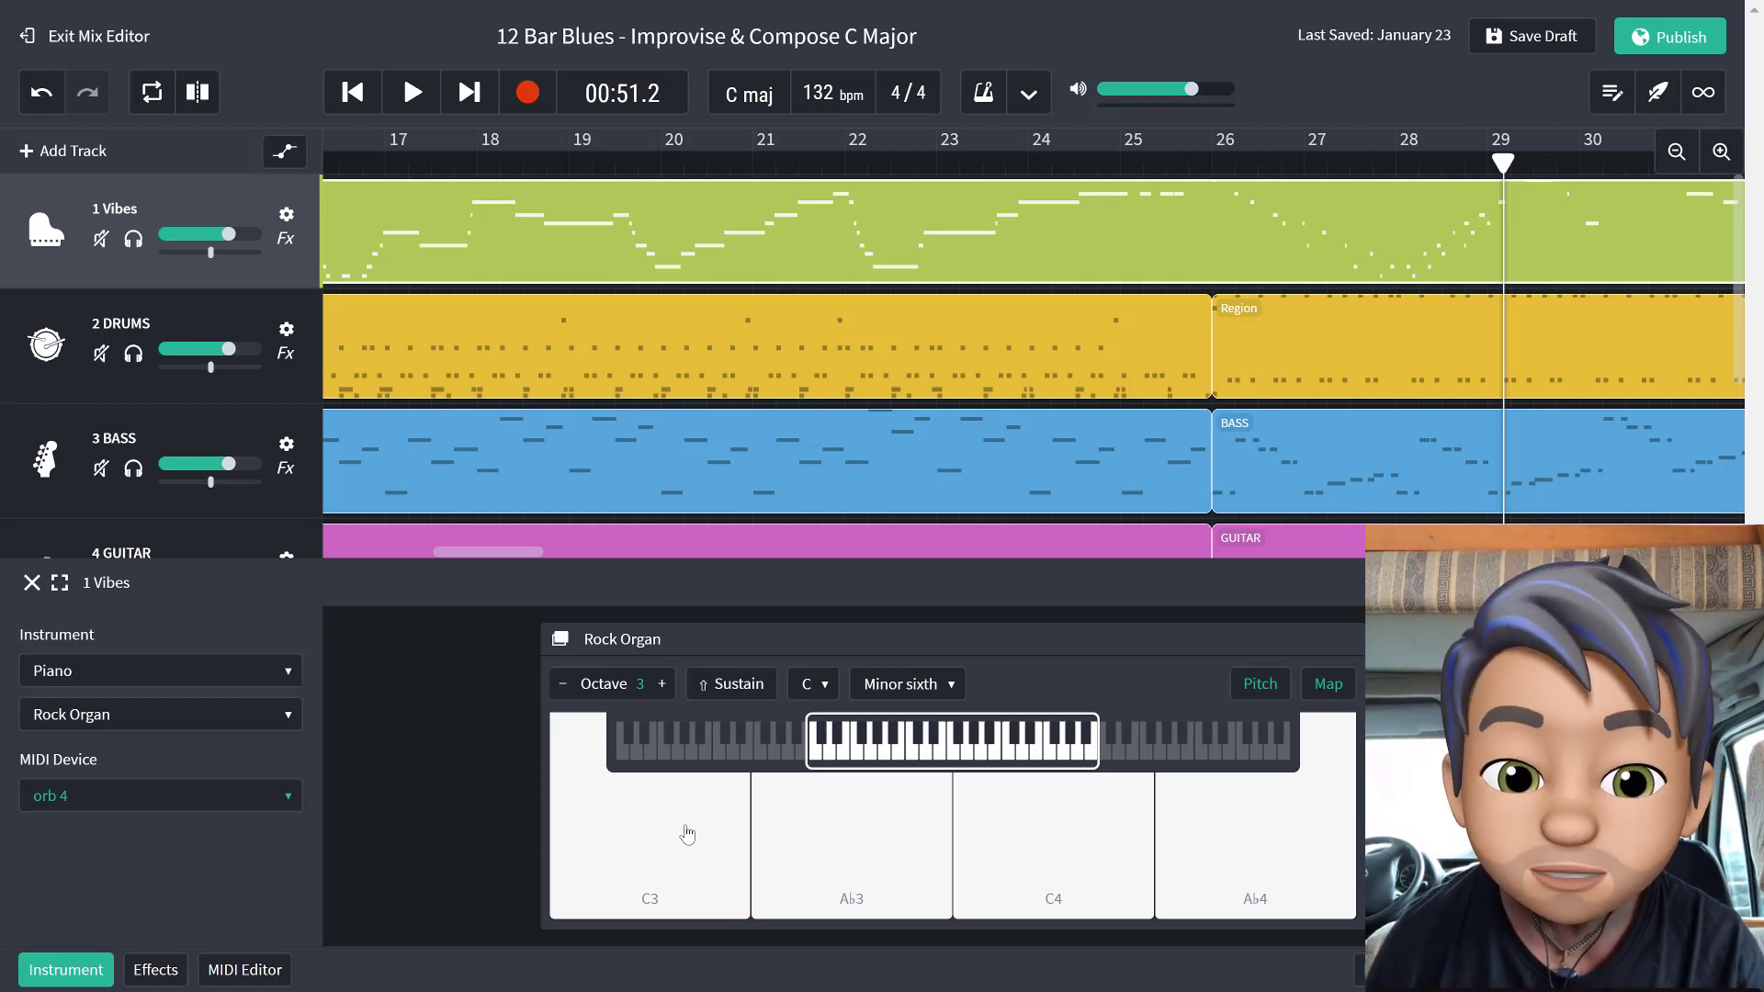
left_click(896, 696)
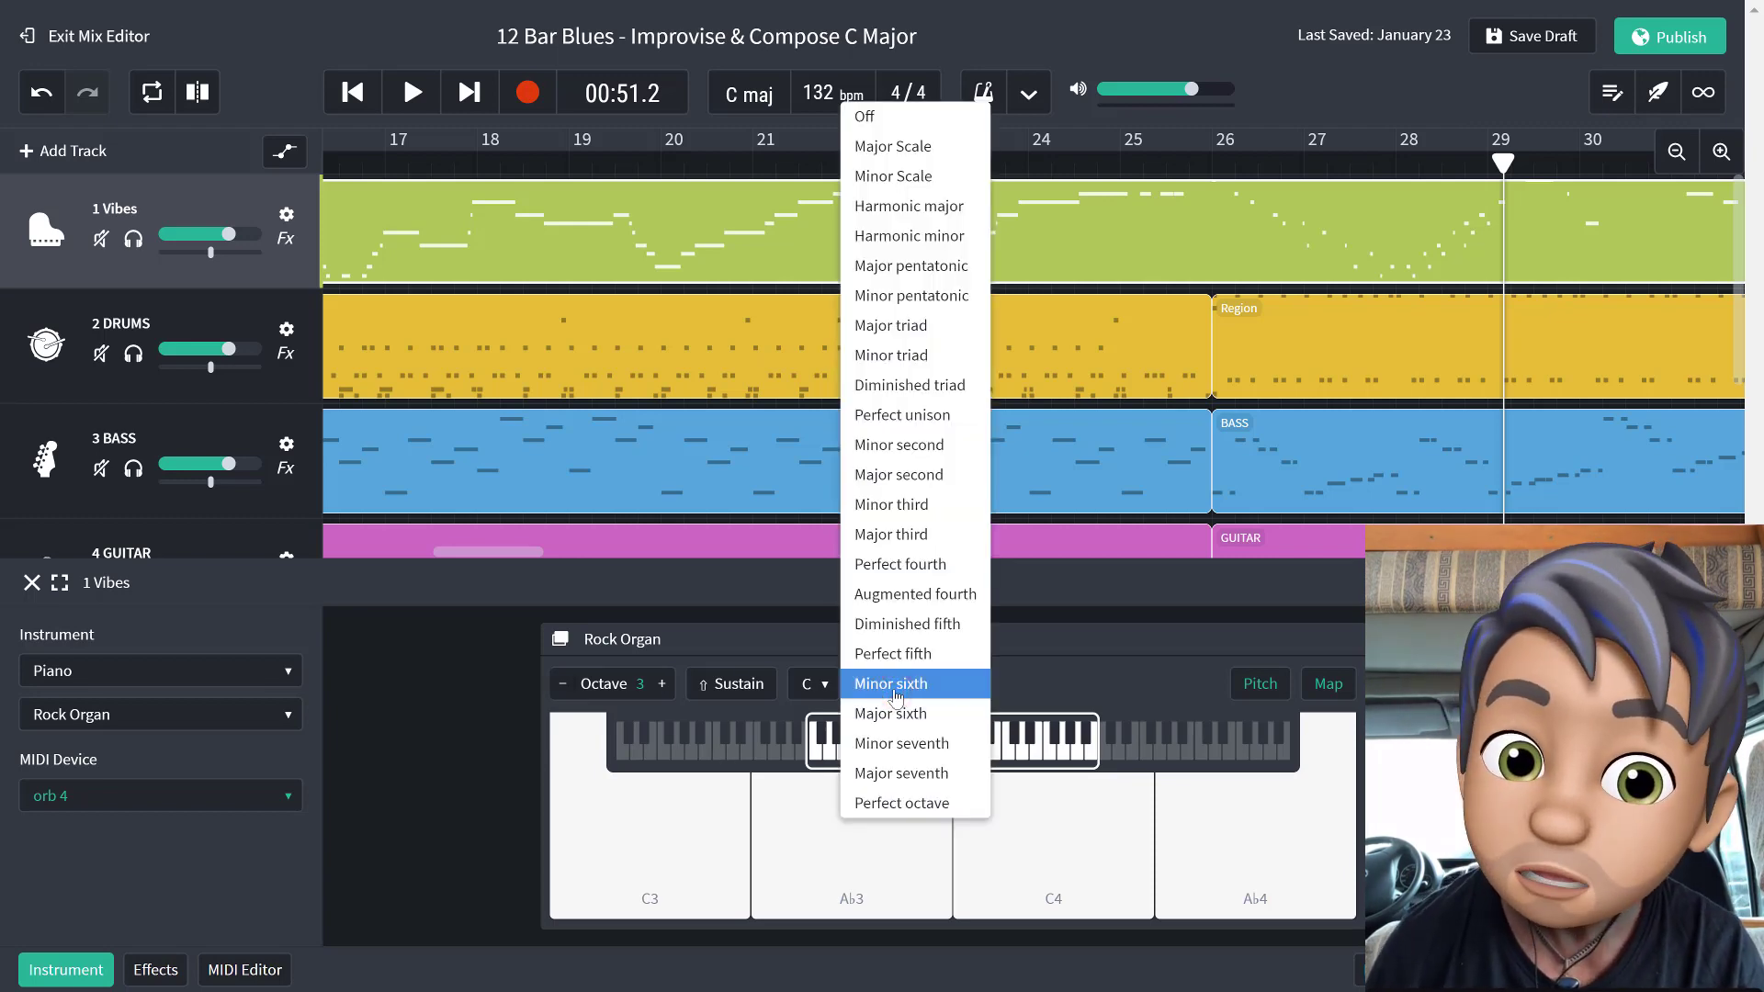
left_click(895, 689)
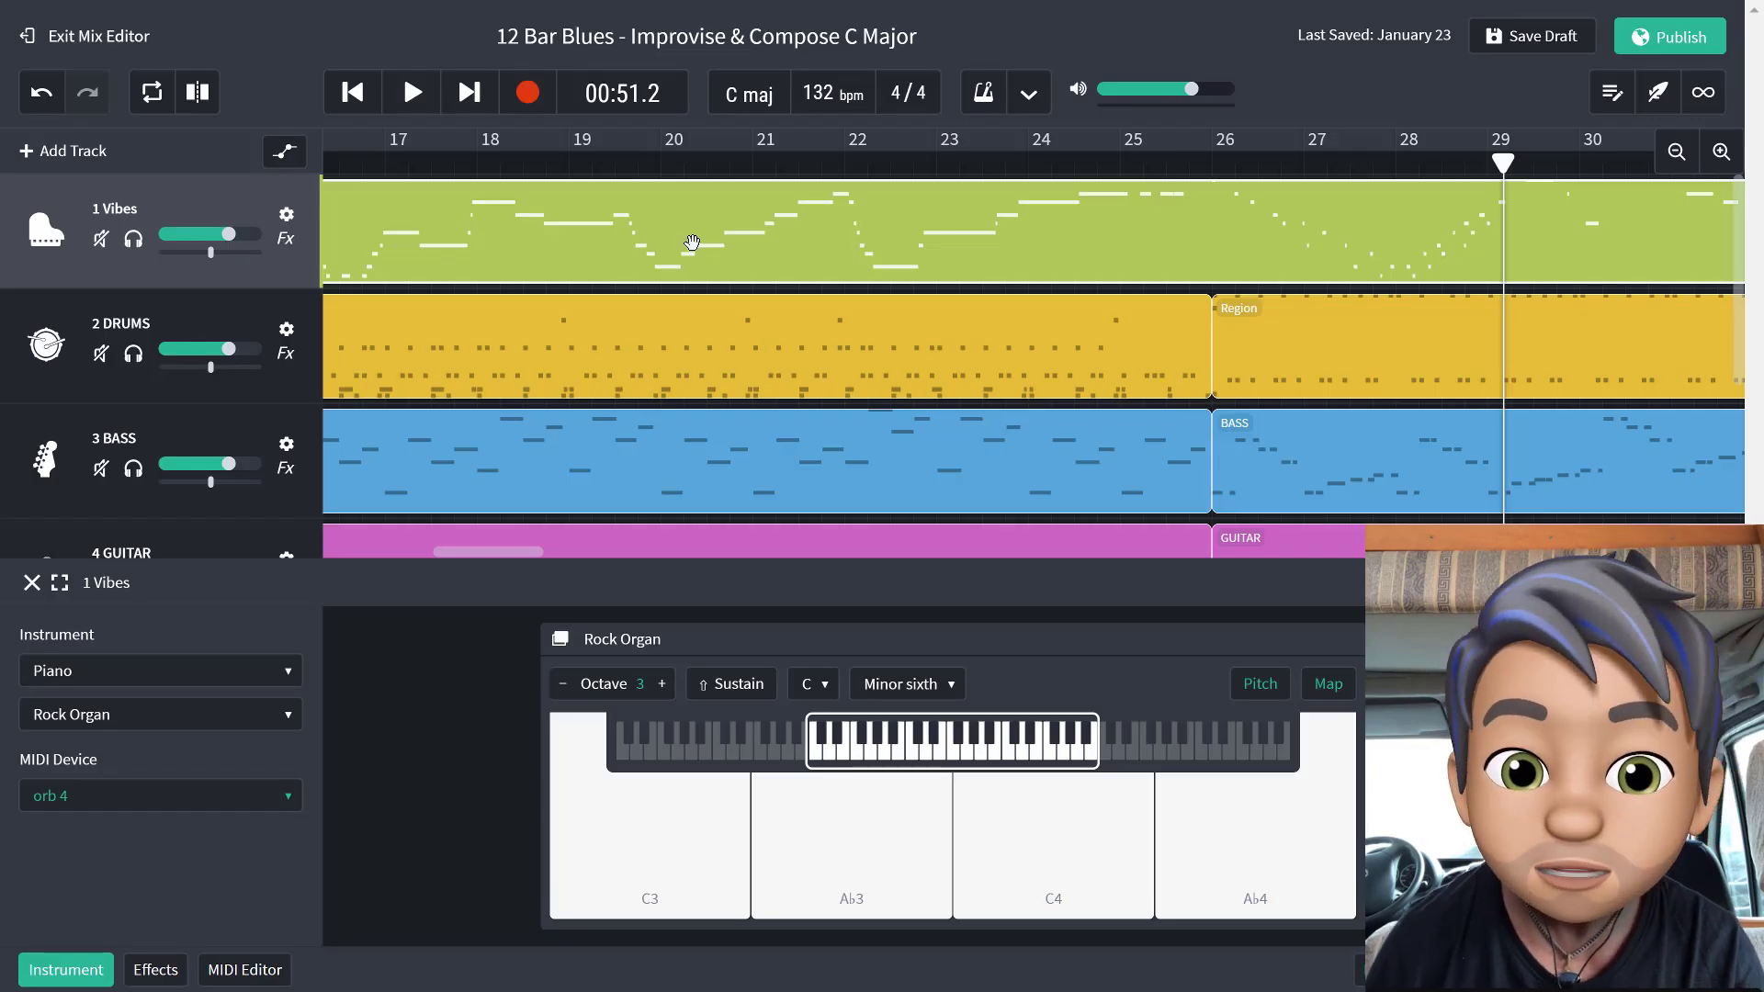
Step: Open the Vibes region in the MIDI editor and select all of its notes
double_click(692, 243)
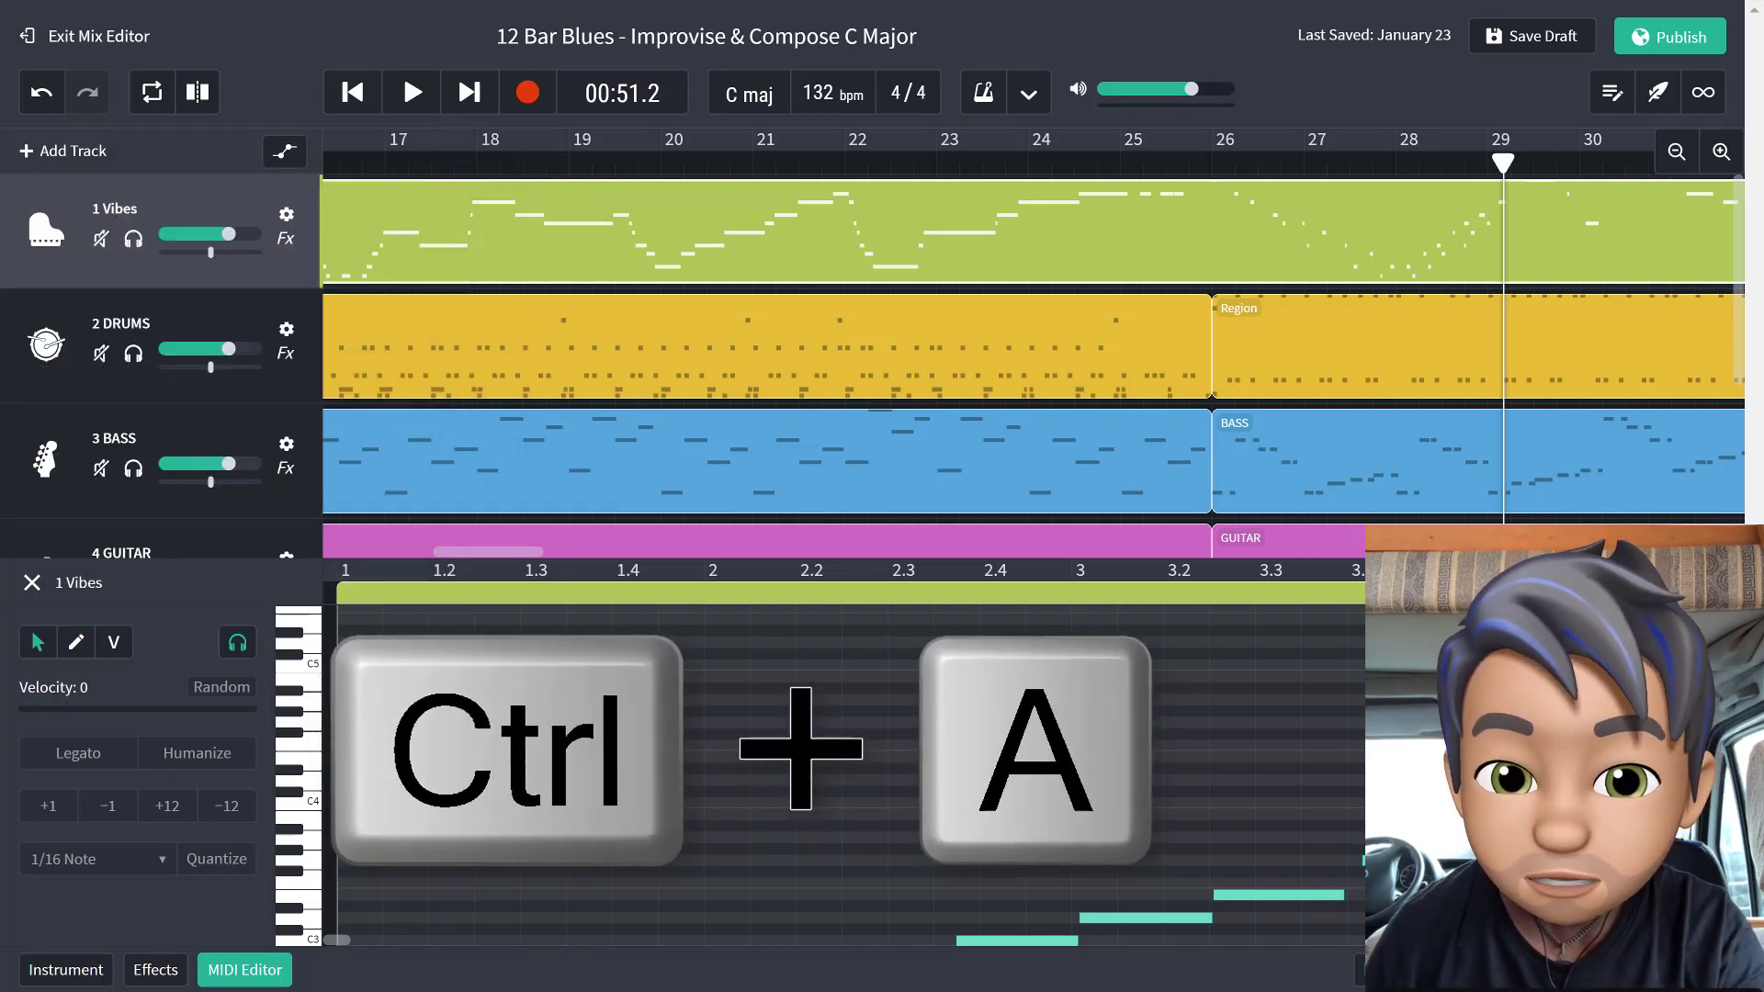
key("ctrl+a")
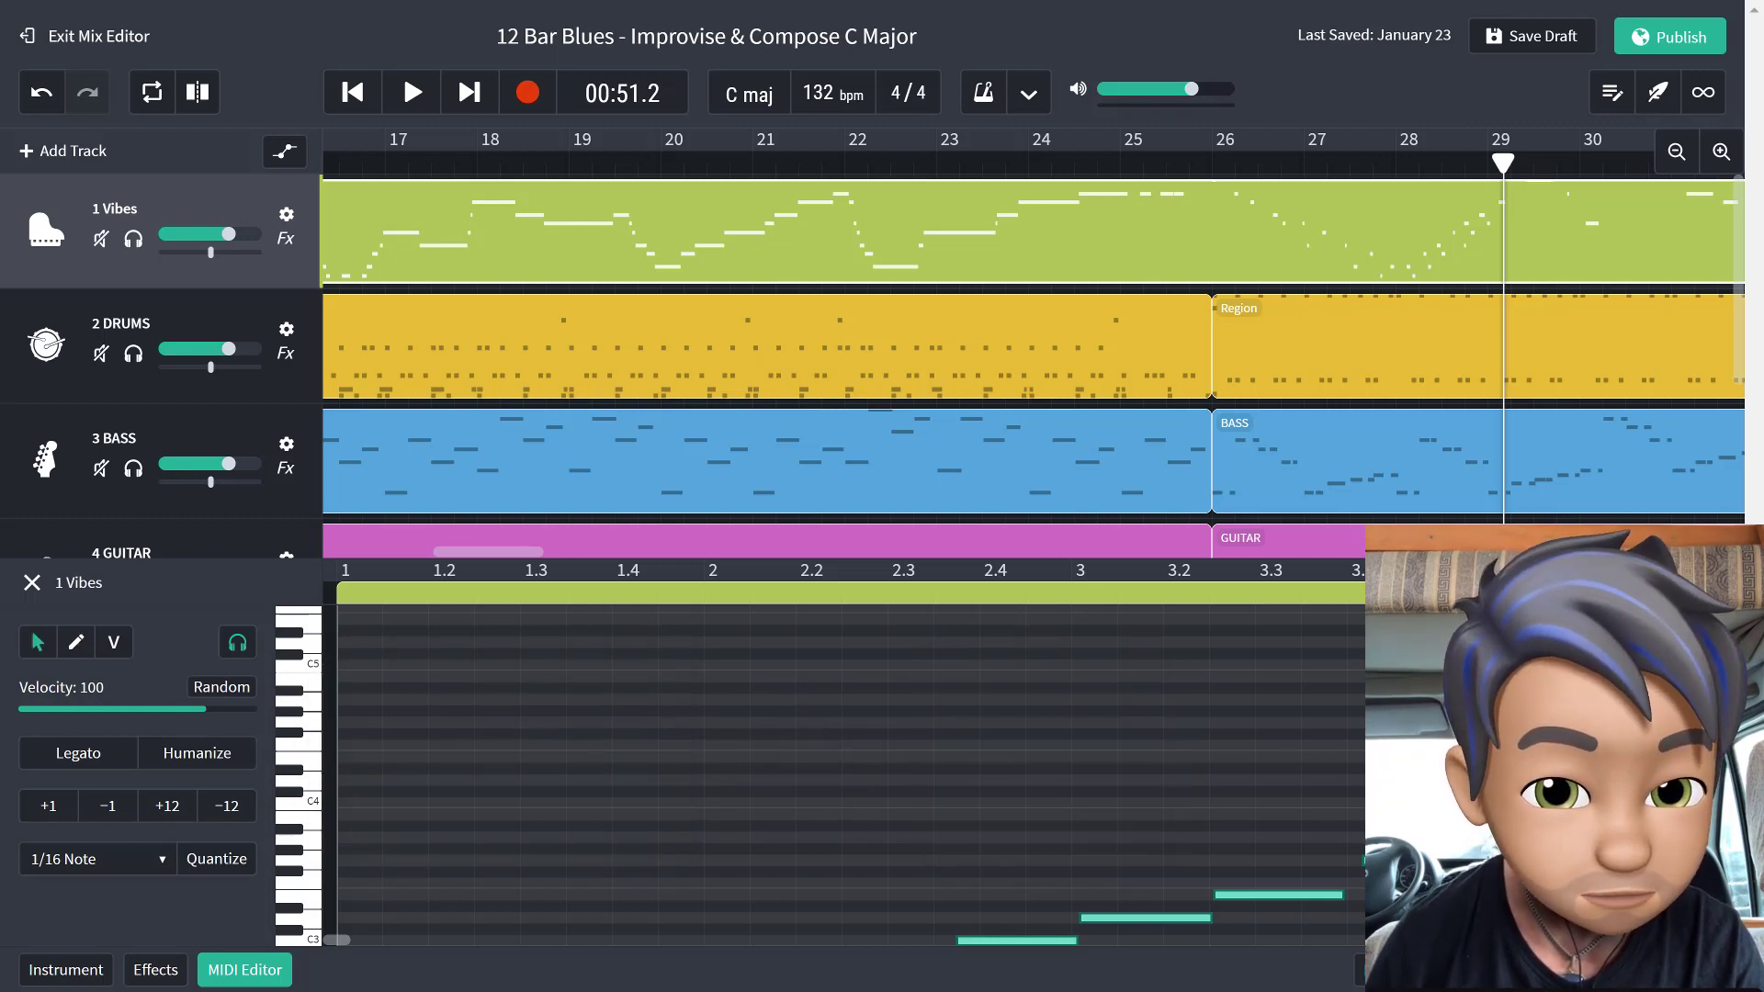
key("ctrl+minus")
key("ctrl+minus")
key("ctrl+minus")
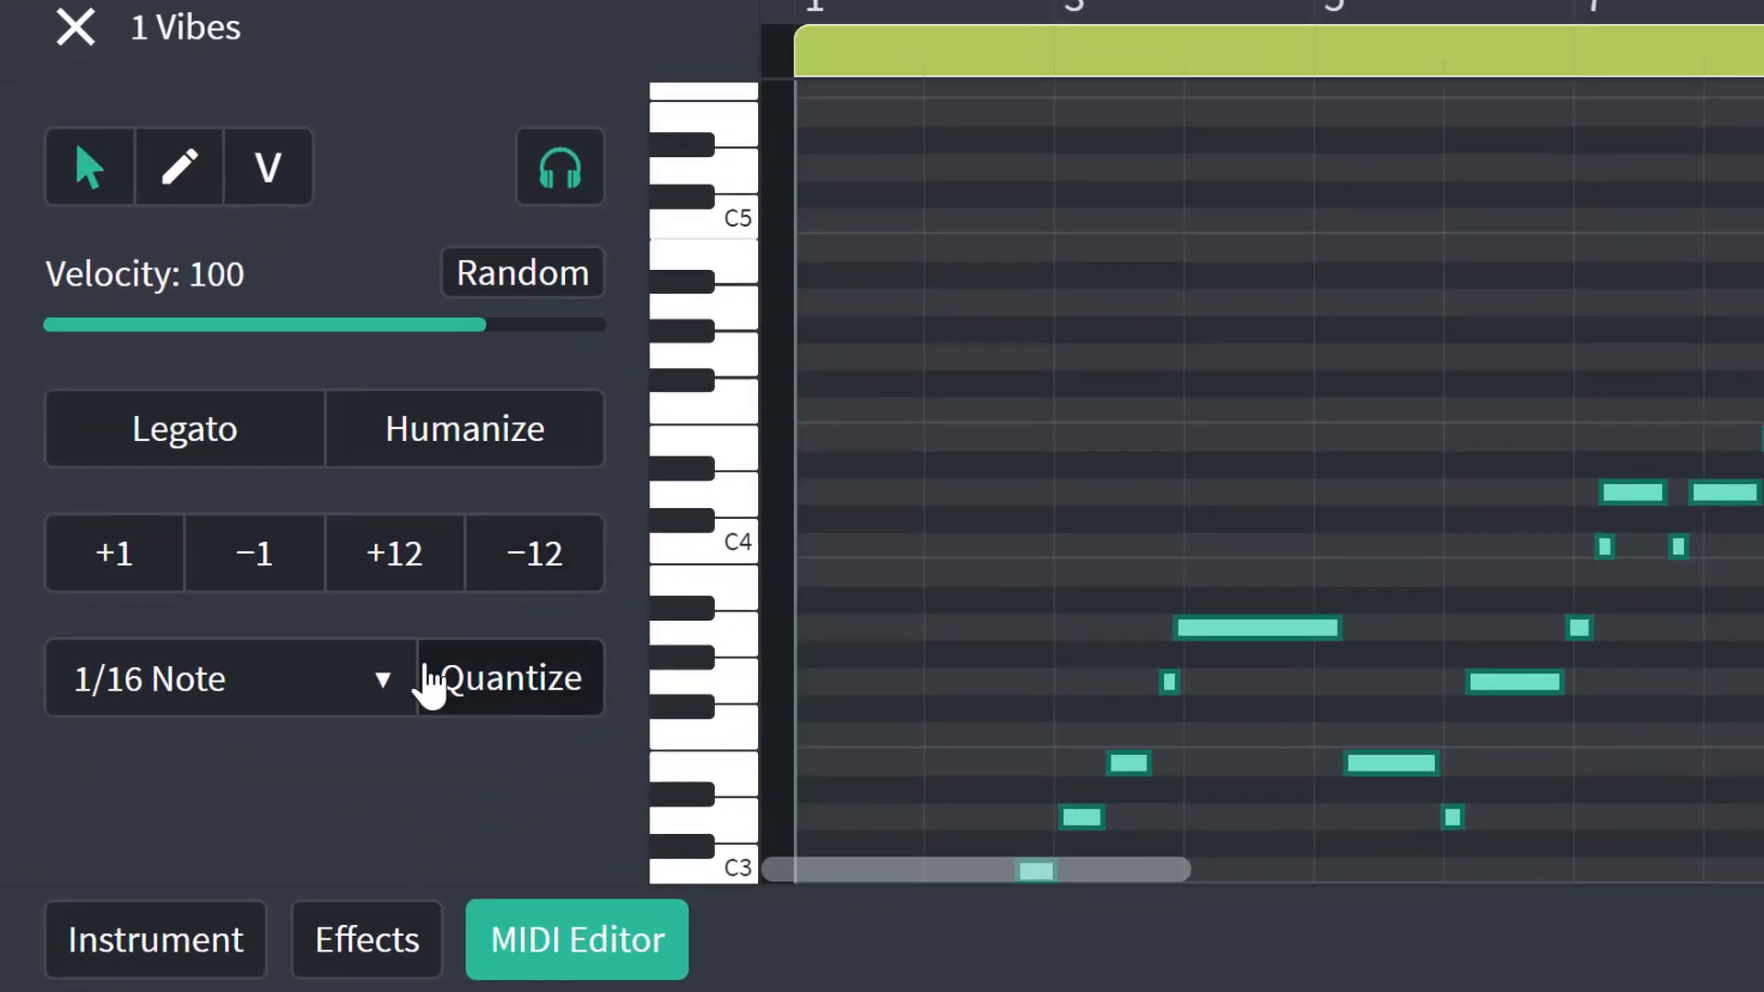
Step: Try quantizing all the selected Vibes notes to 1/1 Note
left_click(324, 669)
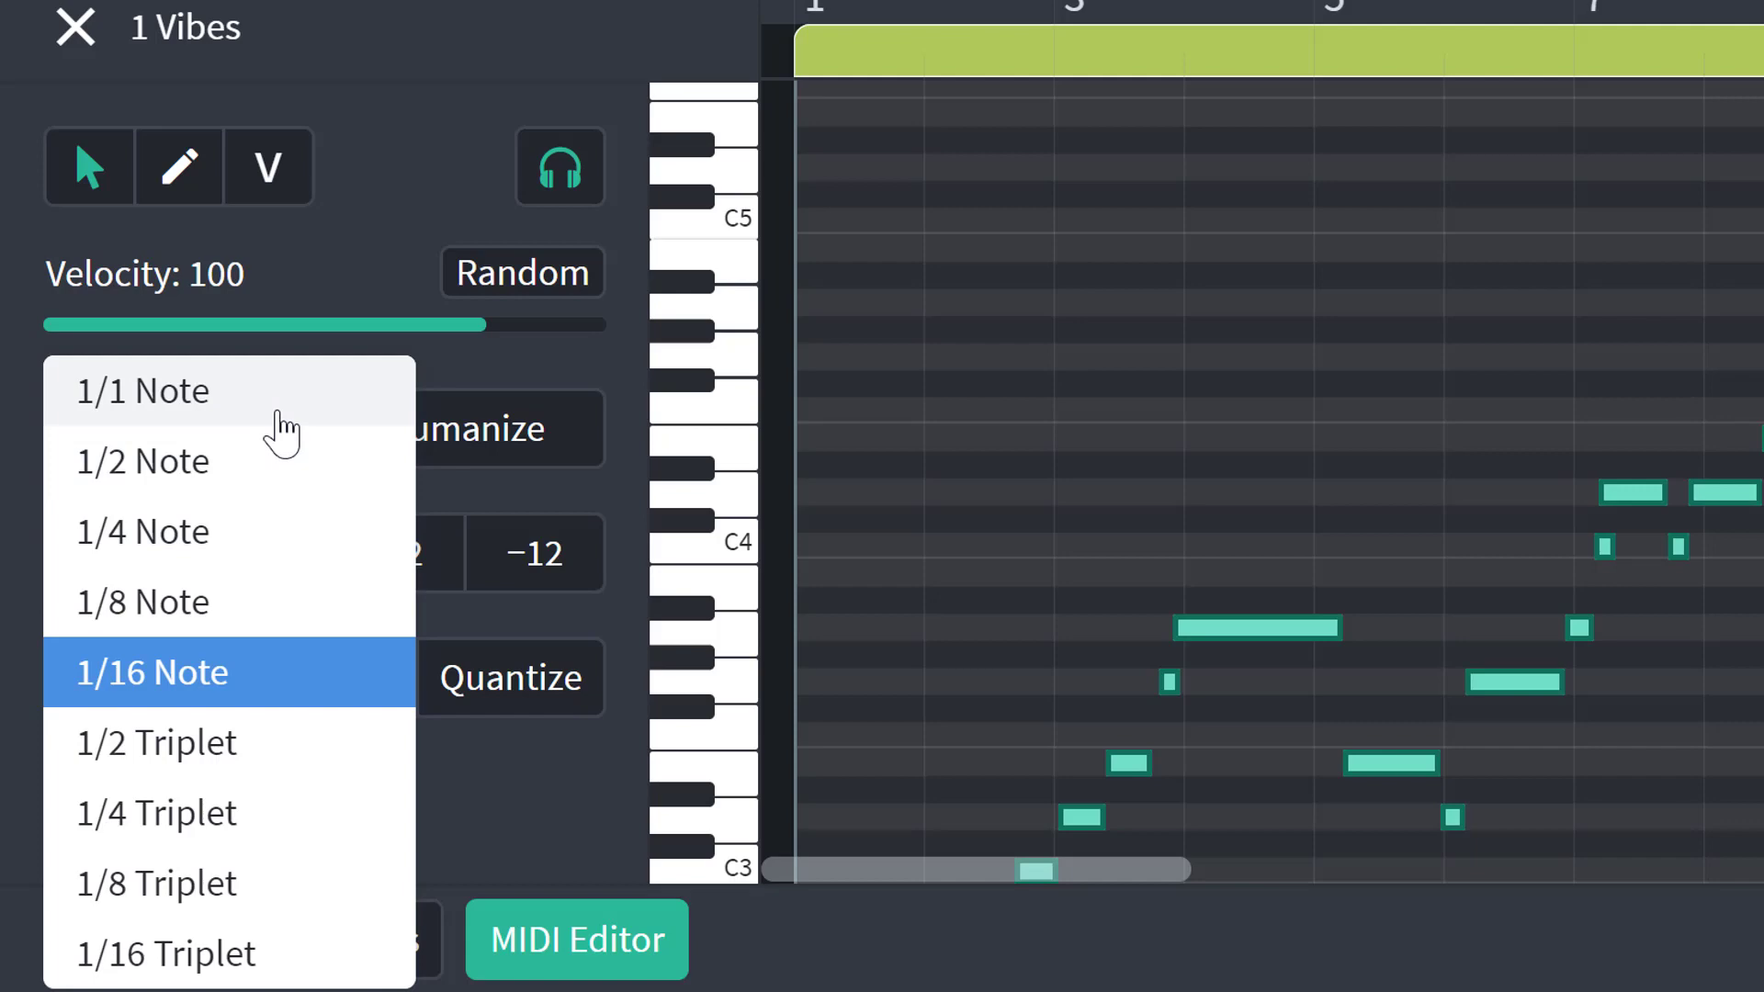
left_click(278, 413)
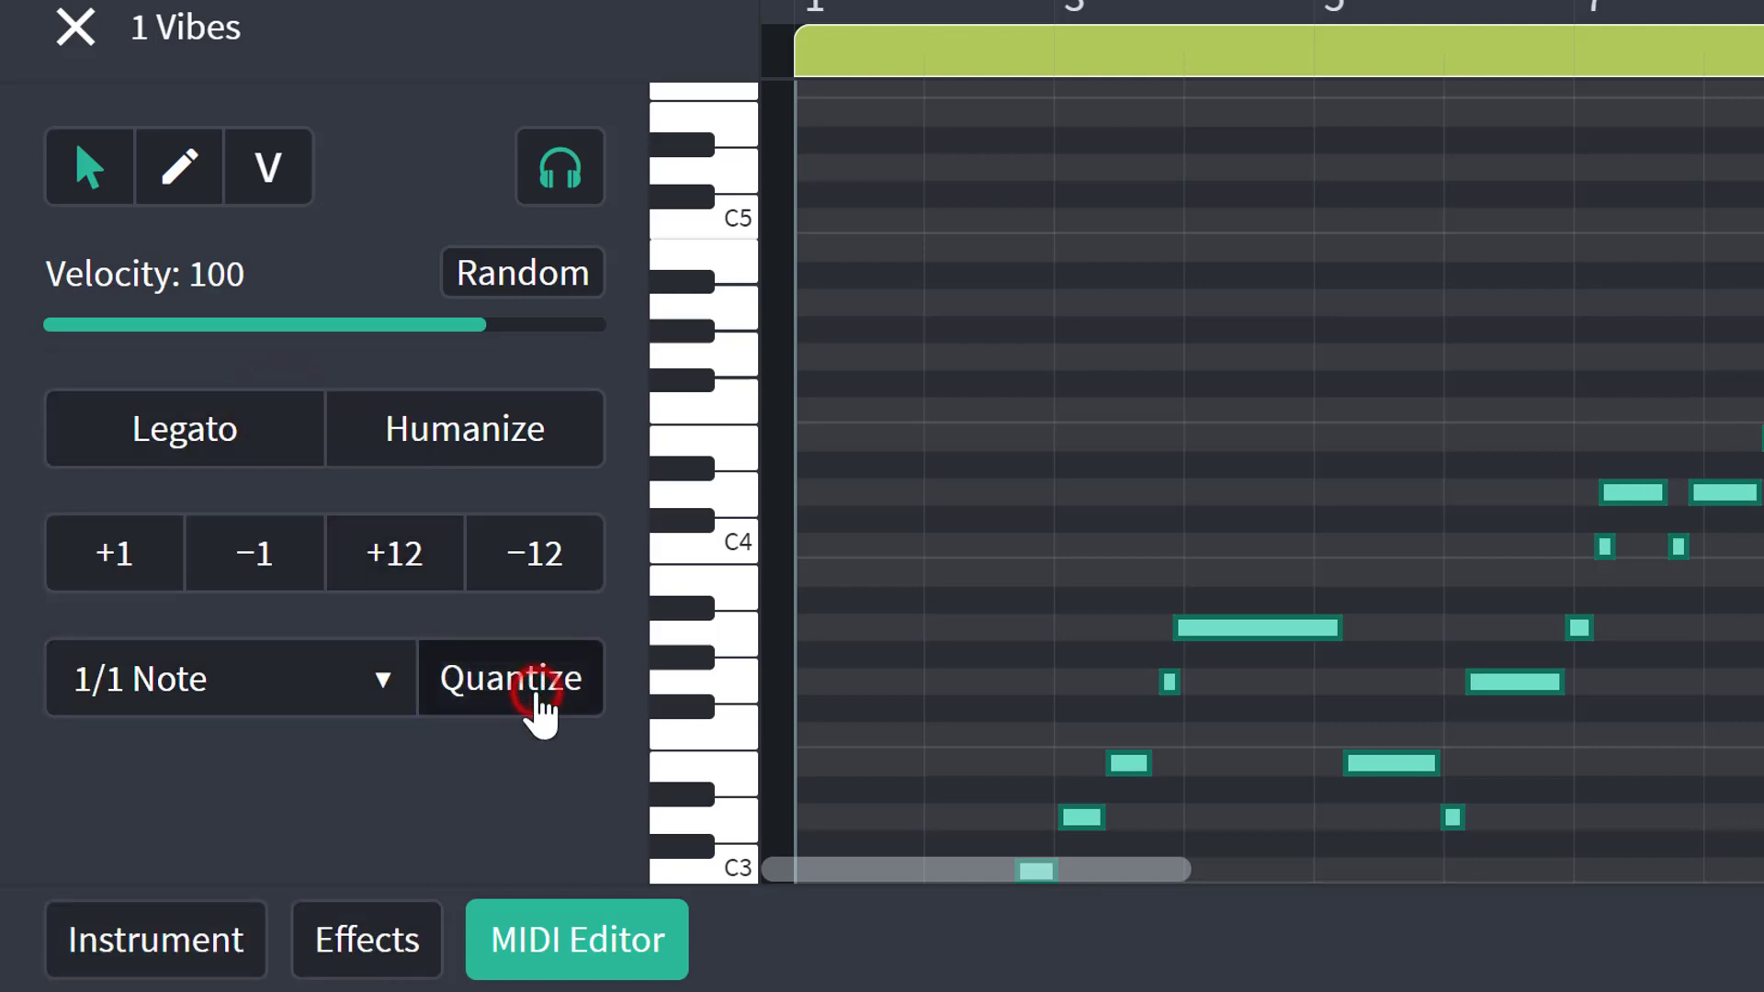
left_click(539, 697)
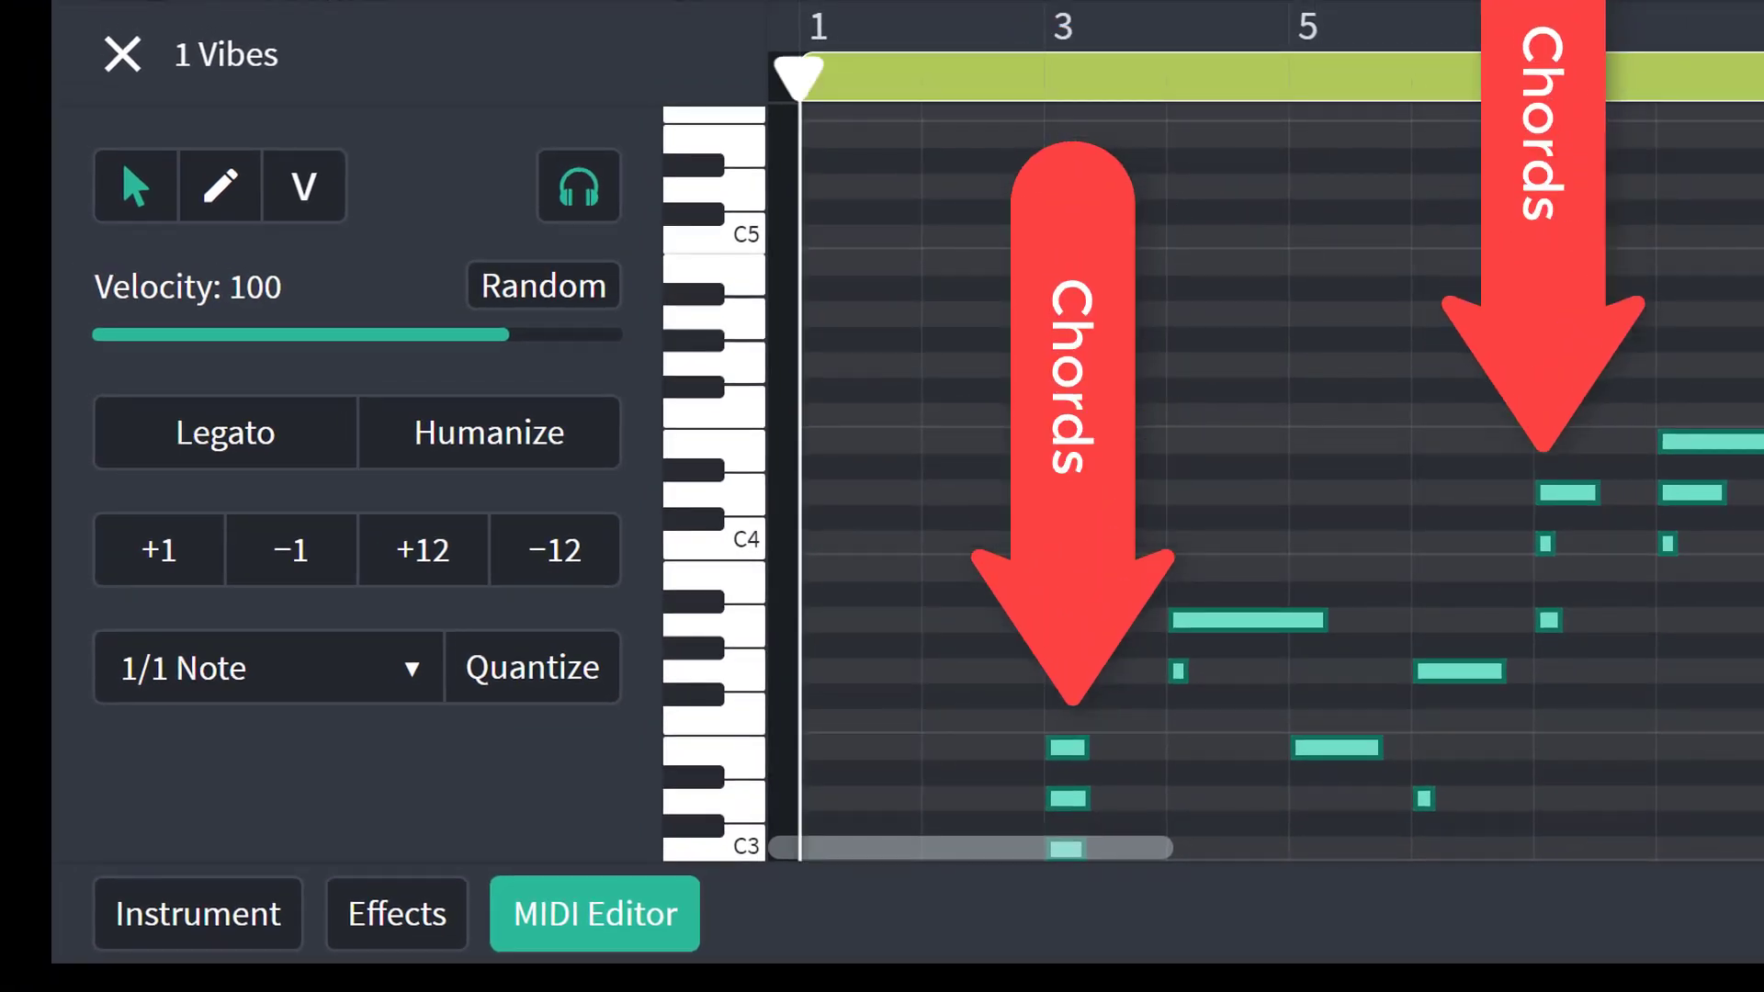
Step: Play the song from the start until about bar 12, and undo the 1/1 Note quantization
left_click(411, 92)
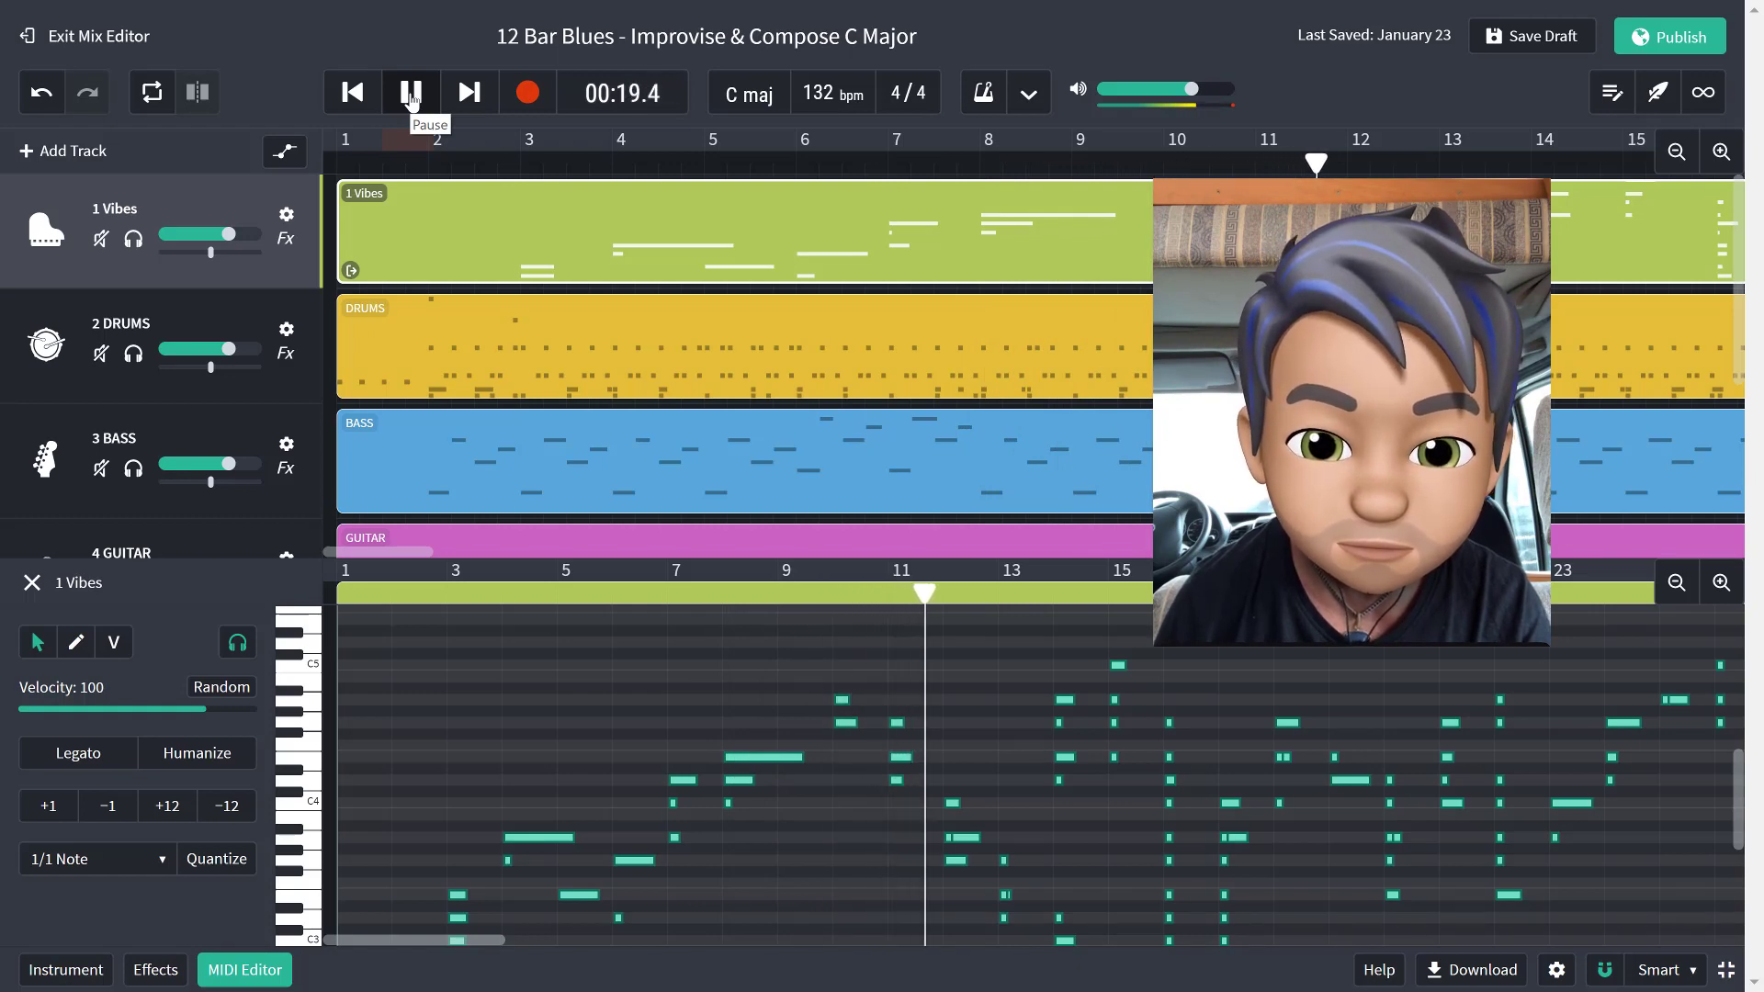
left_click(410, 96)
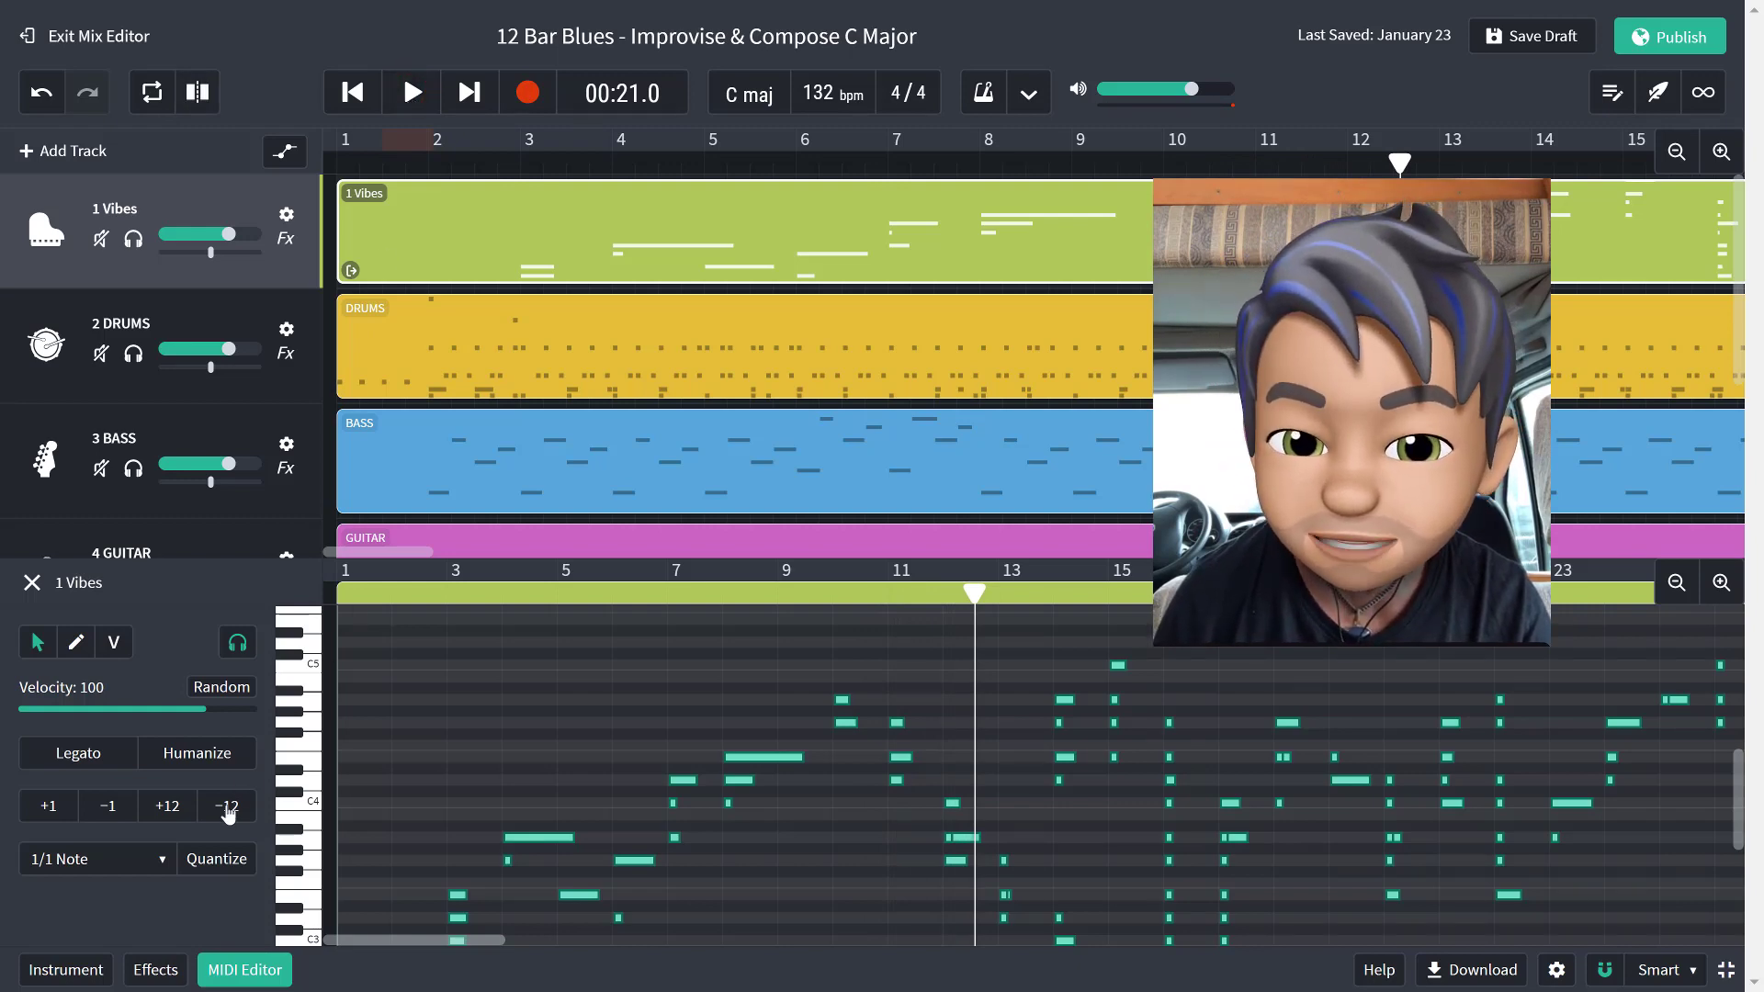
left_click(41, 97)
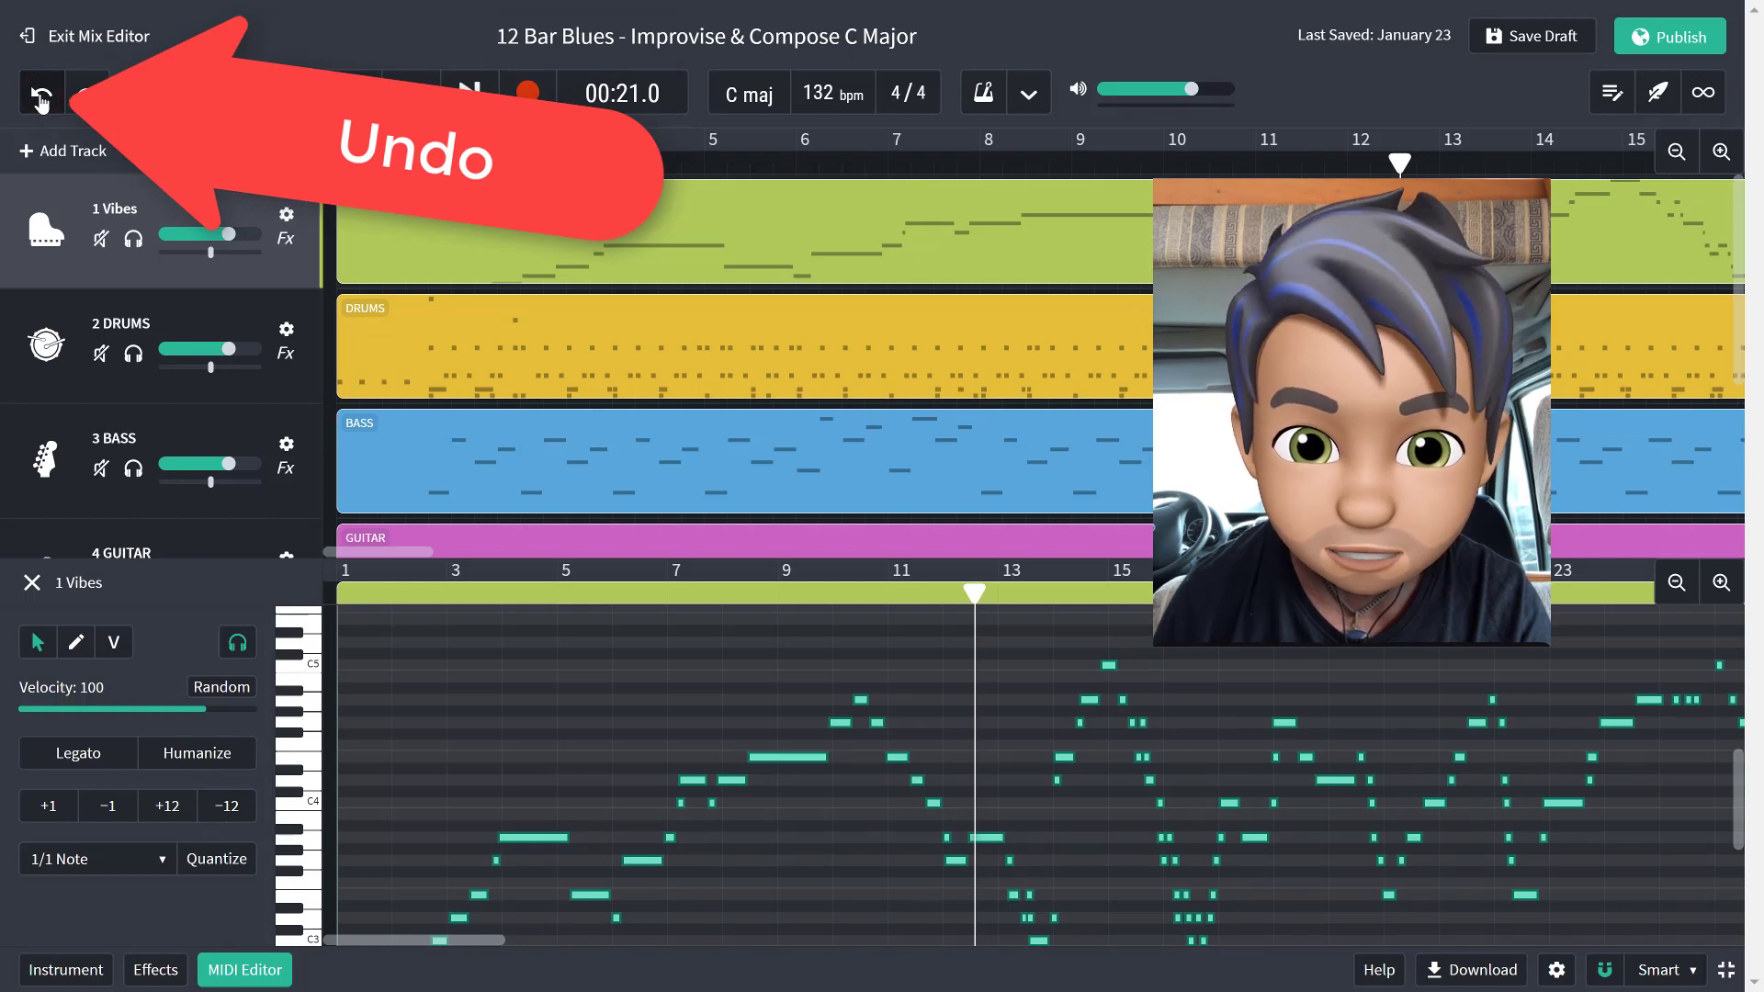
Step: Try quantizing the selected Vibes notes to 1/4 Note
left_click(89, 866)
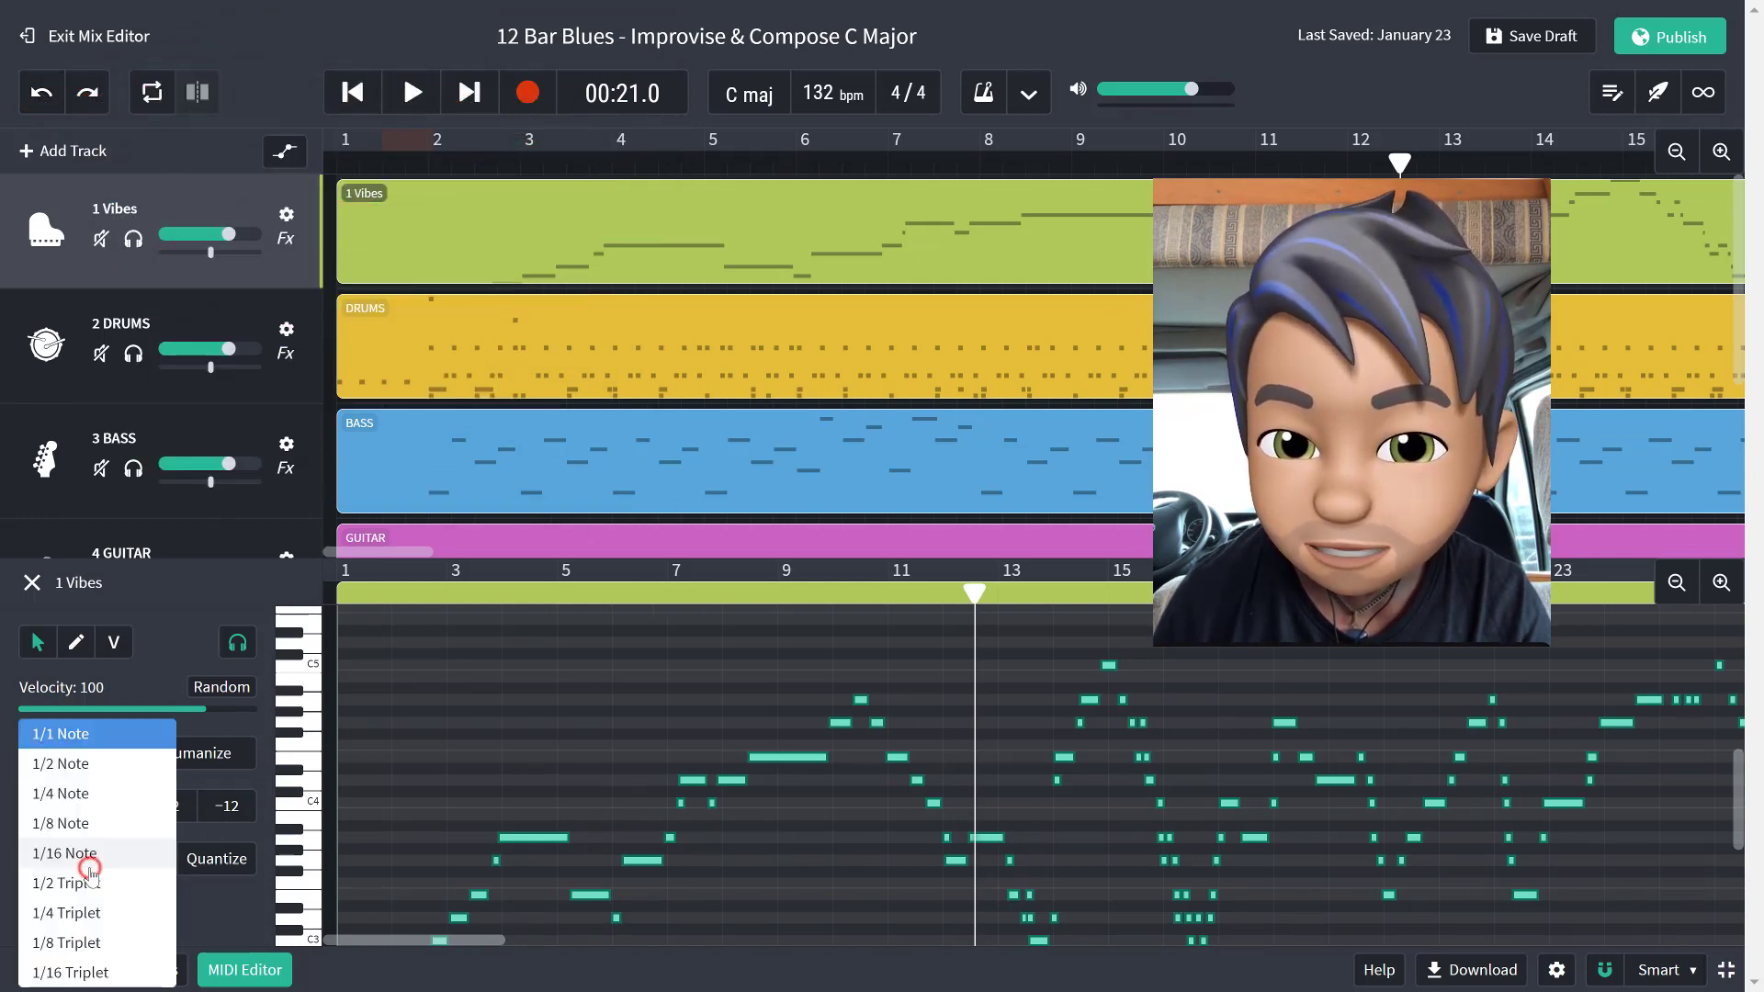
left_click(83, 796)
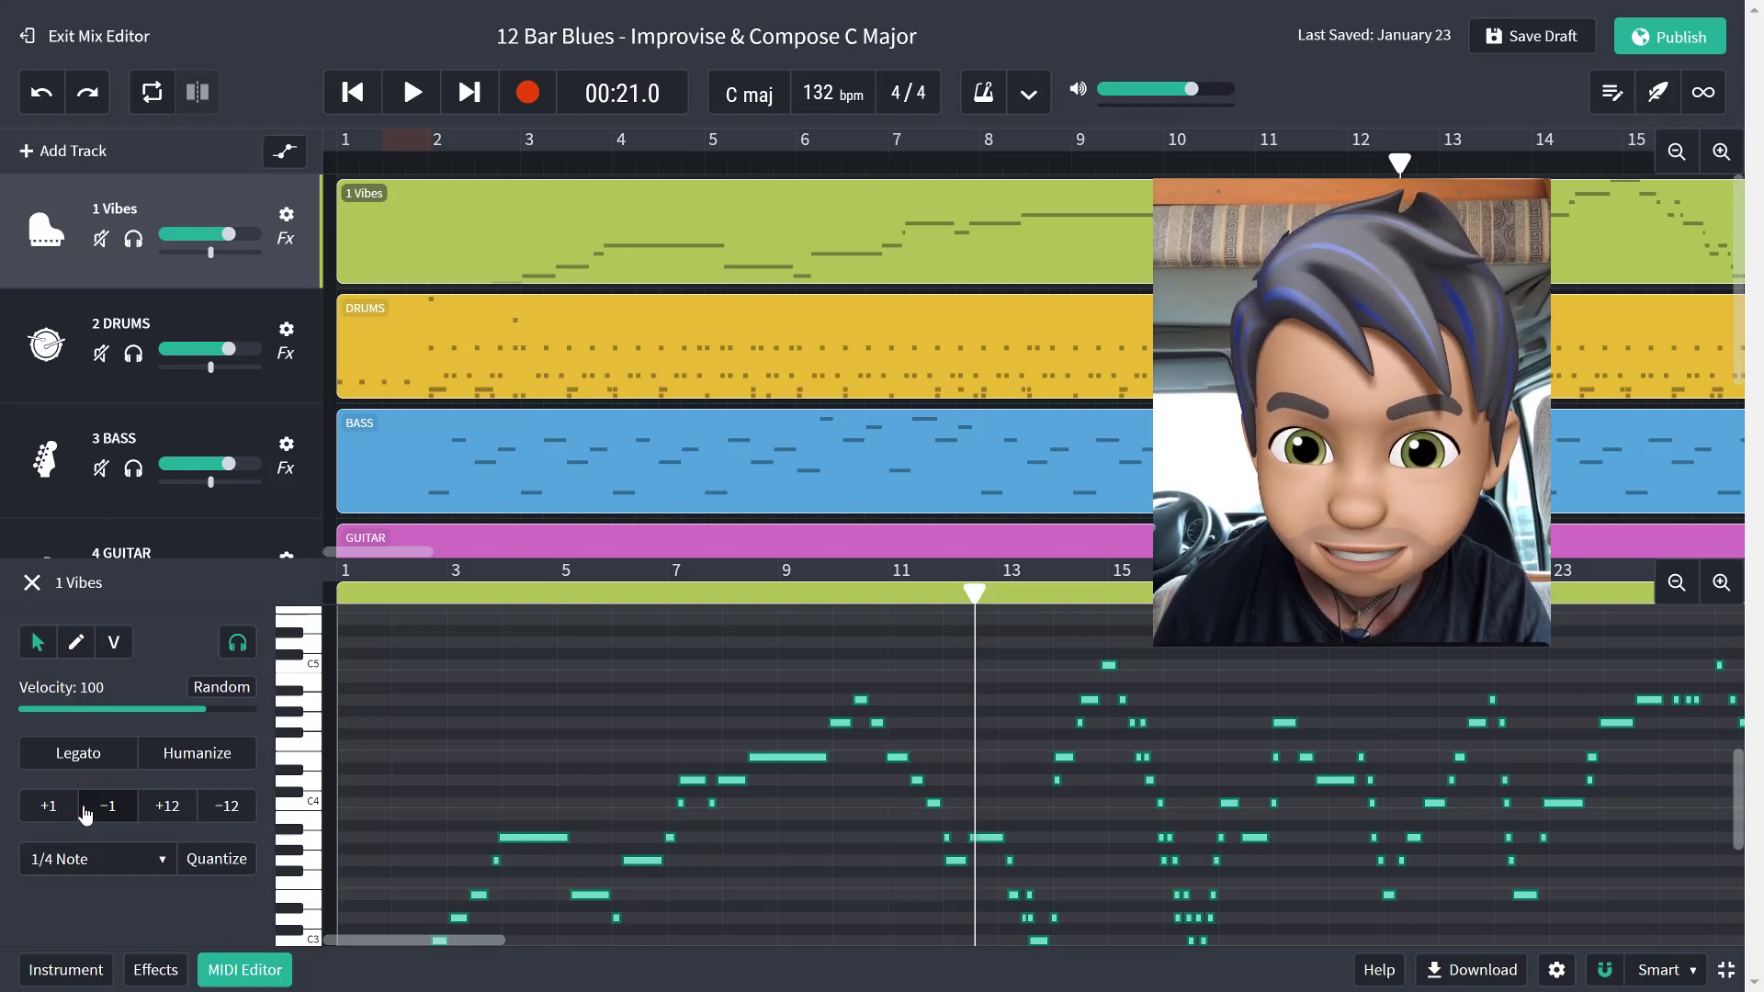
left_click(225, 871)
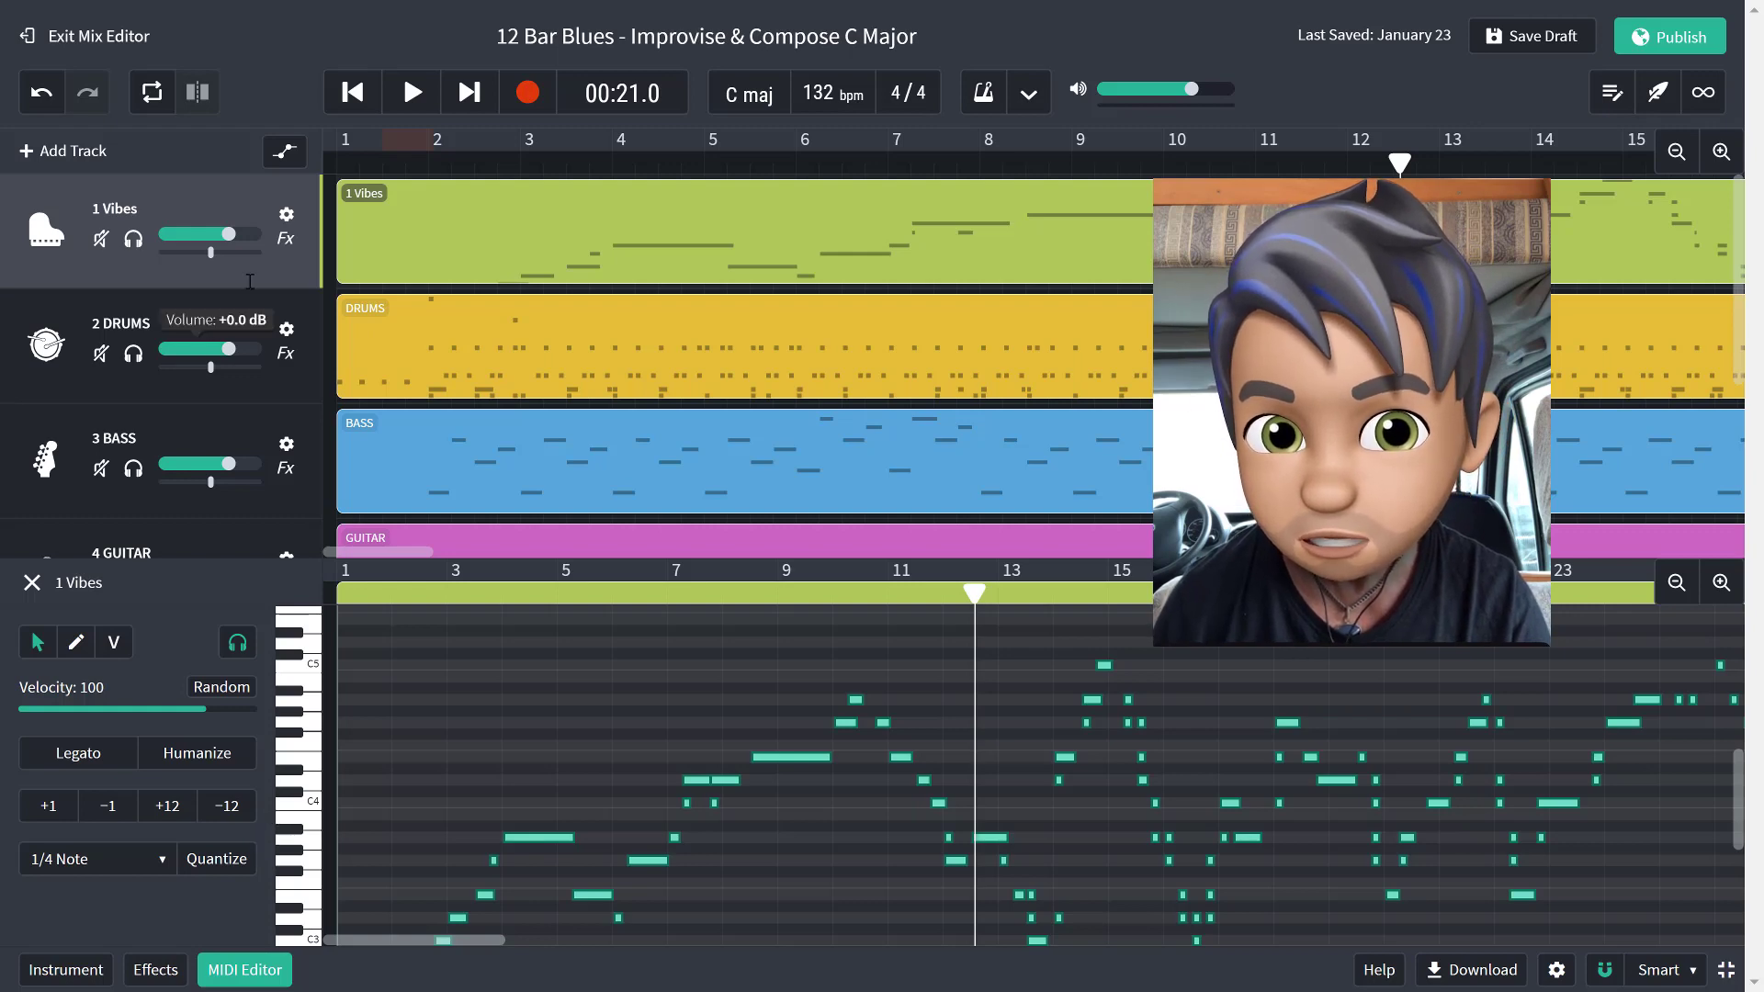
Step: Play the song from the start until about bar 10, and undo the 1/4 Note quantization
left_click(354, 94)
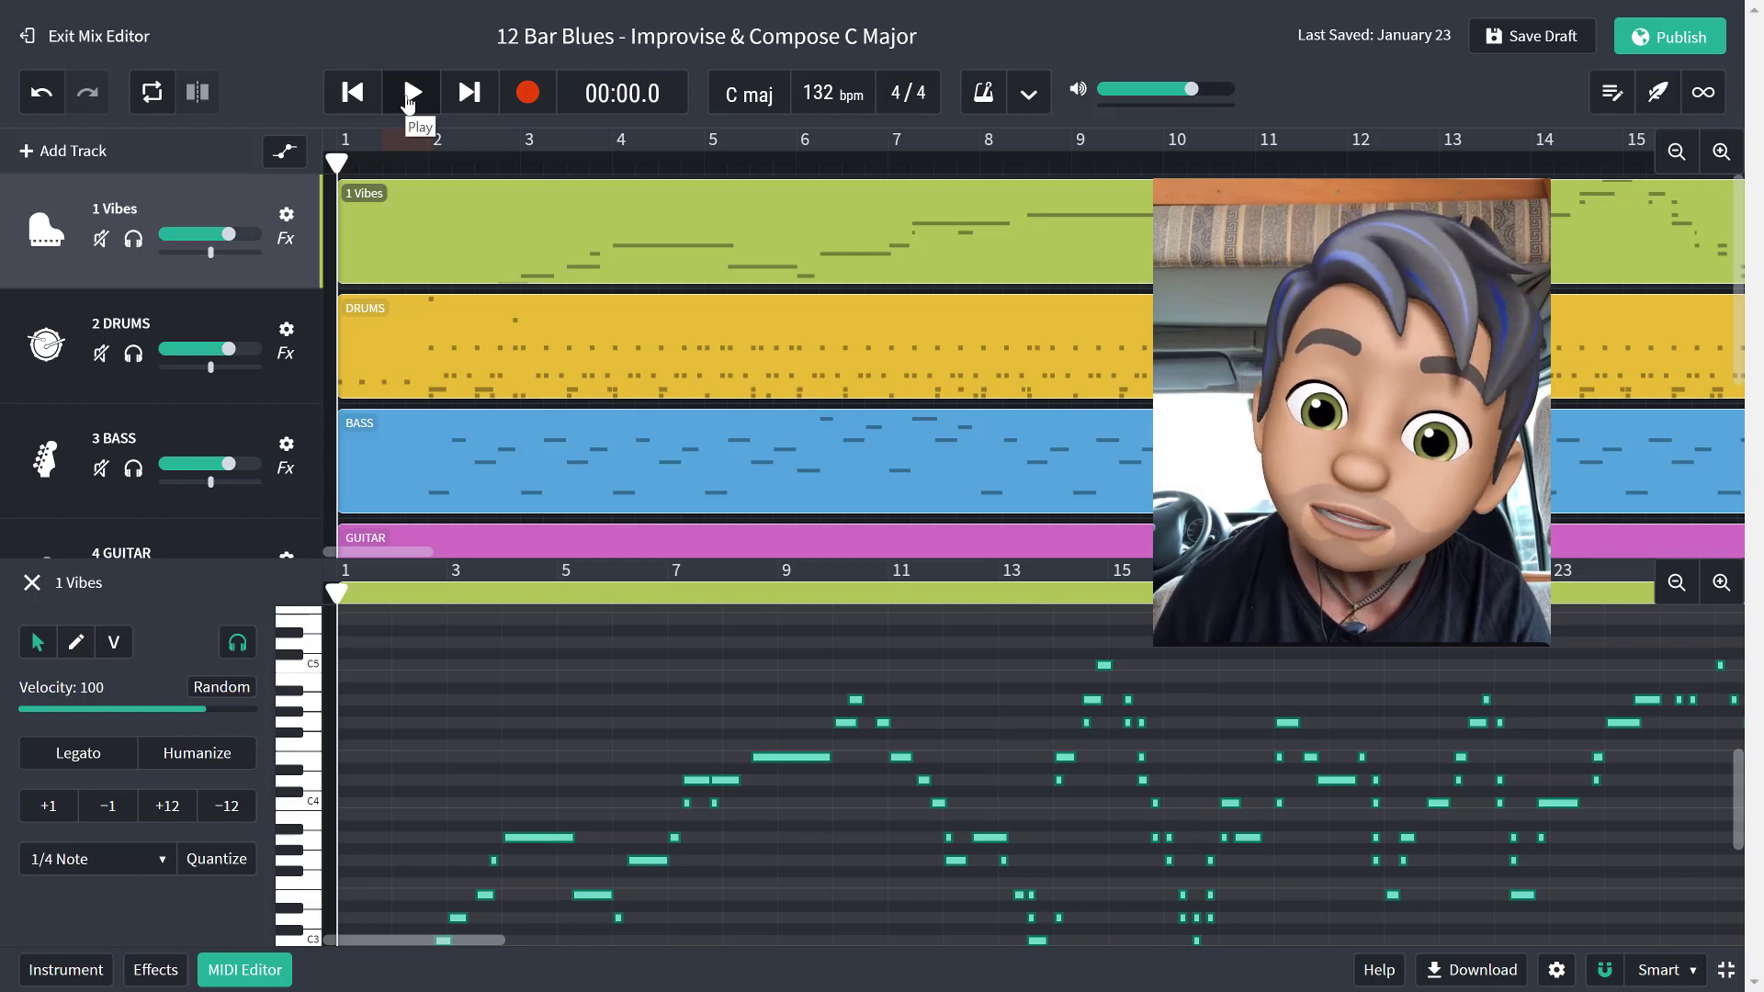
left_click(408, 94)
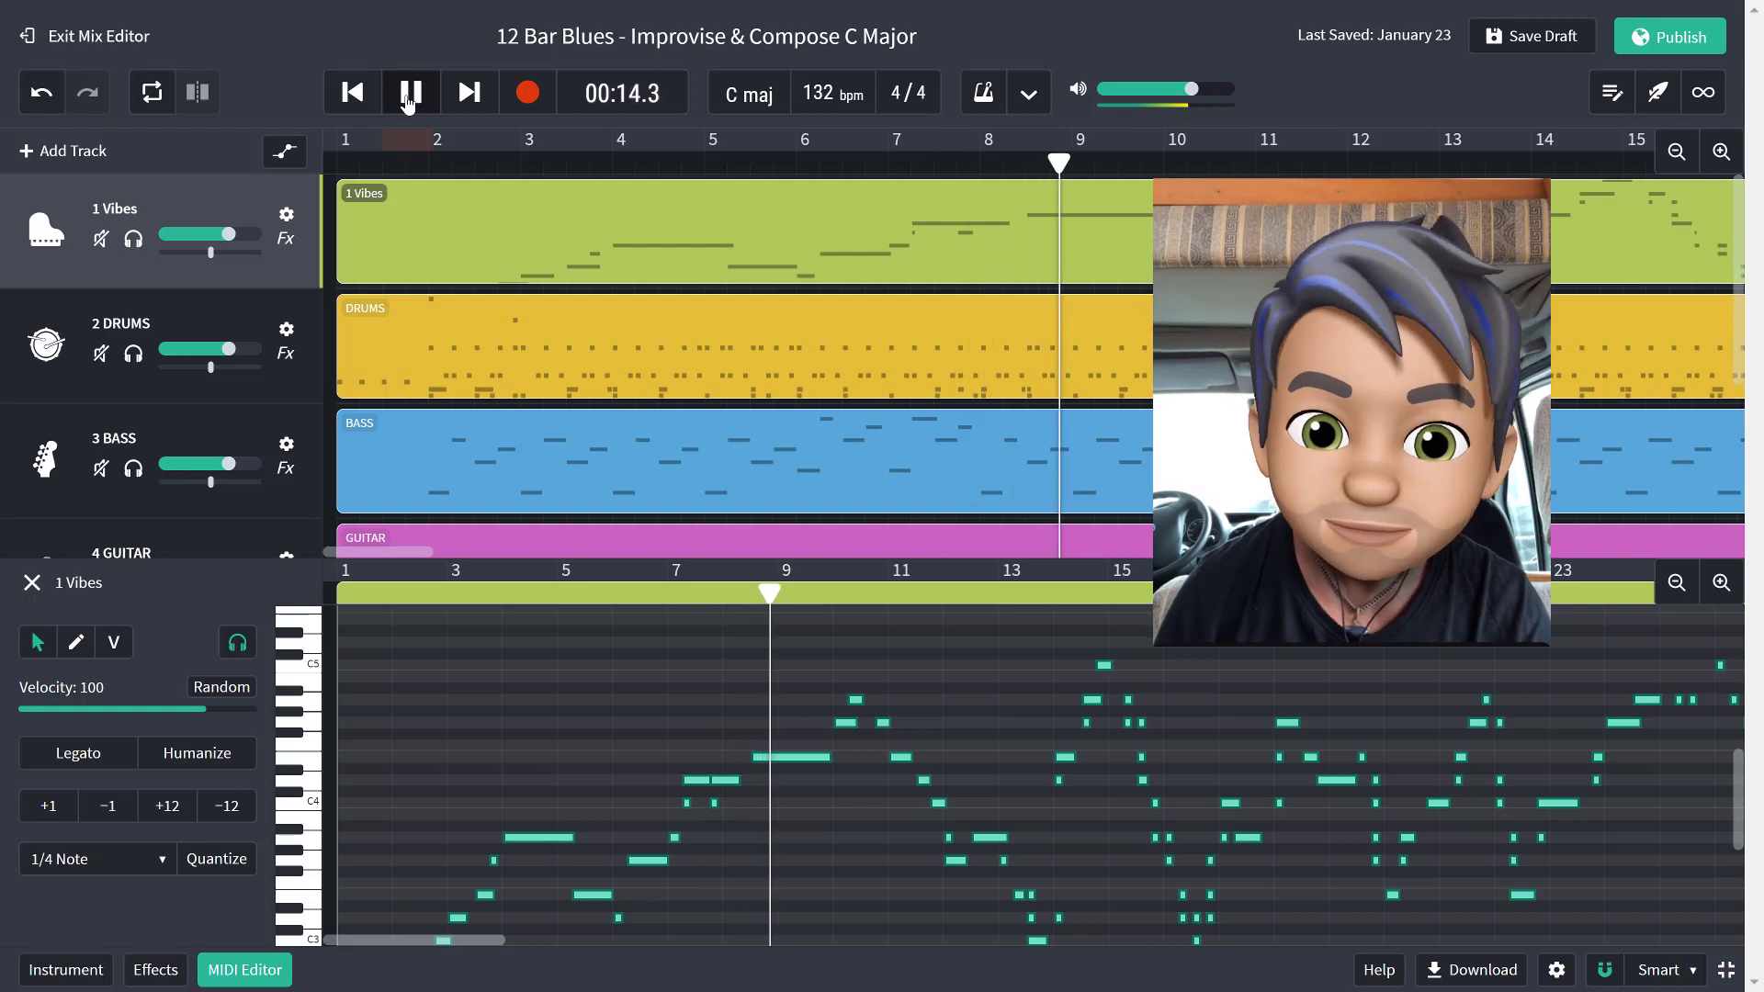
left_click(408, 96)
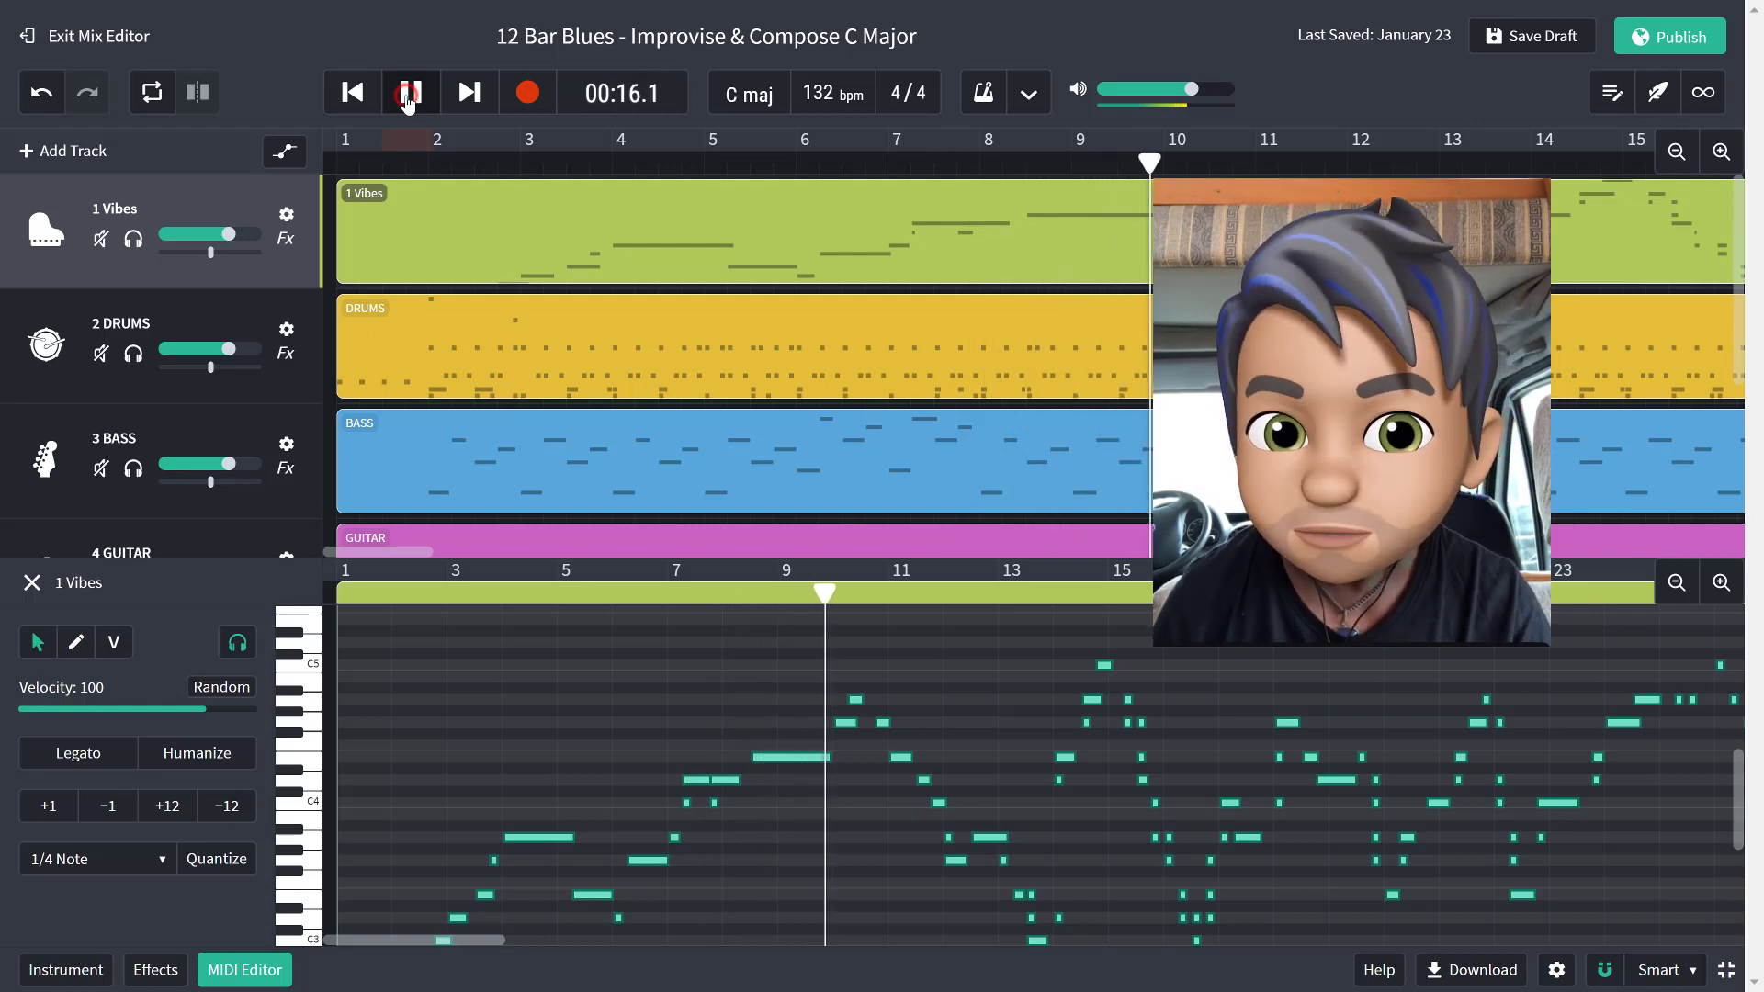
left_click(42, 94)
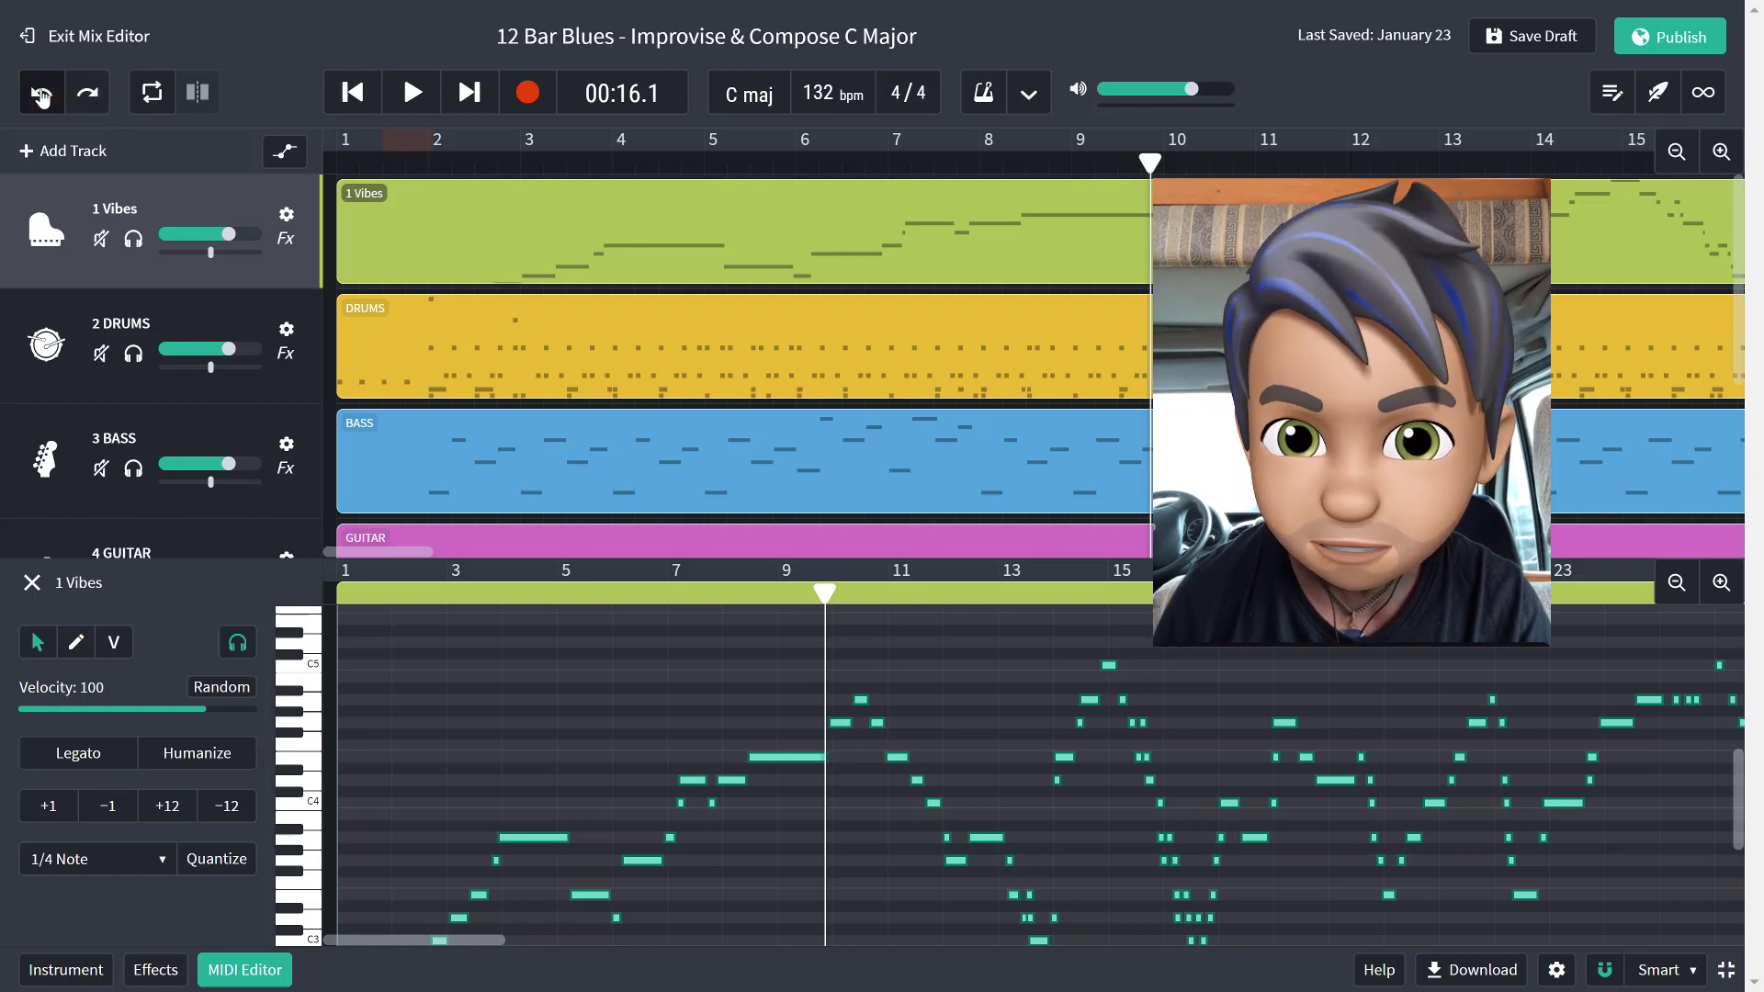
Step: Try quantizing the selected Vibes notes to 1/16 Note
left_click(108, 858)
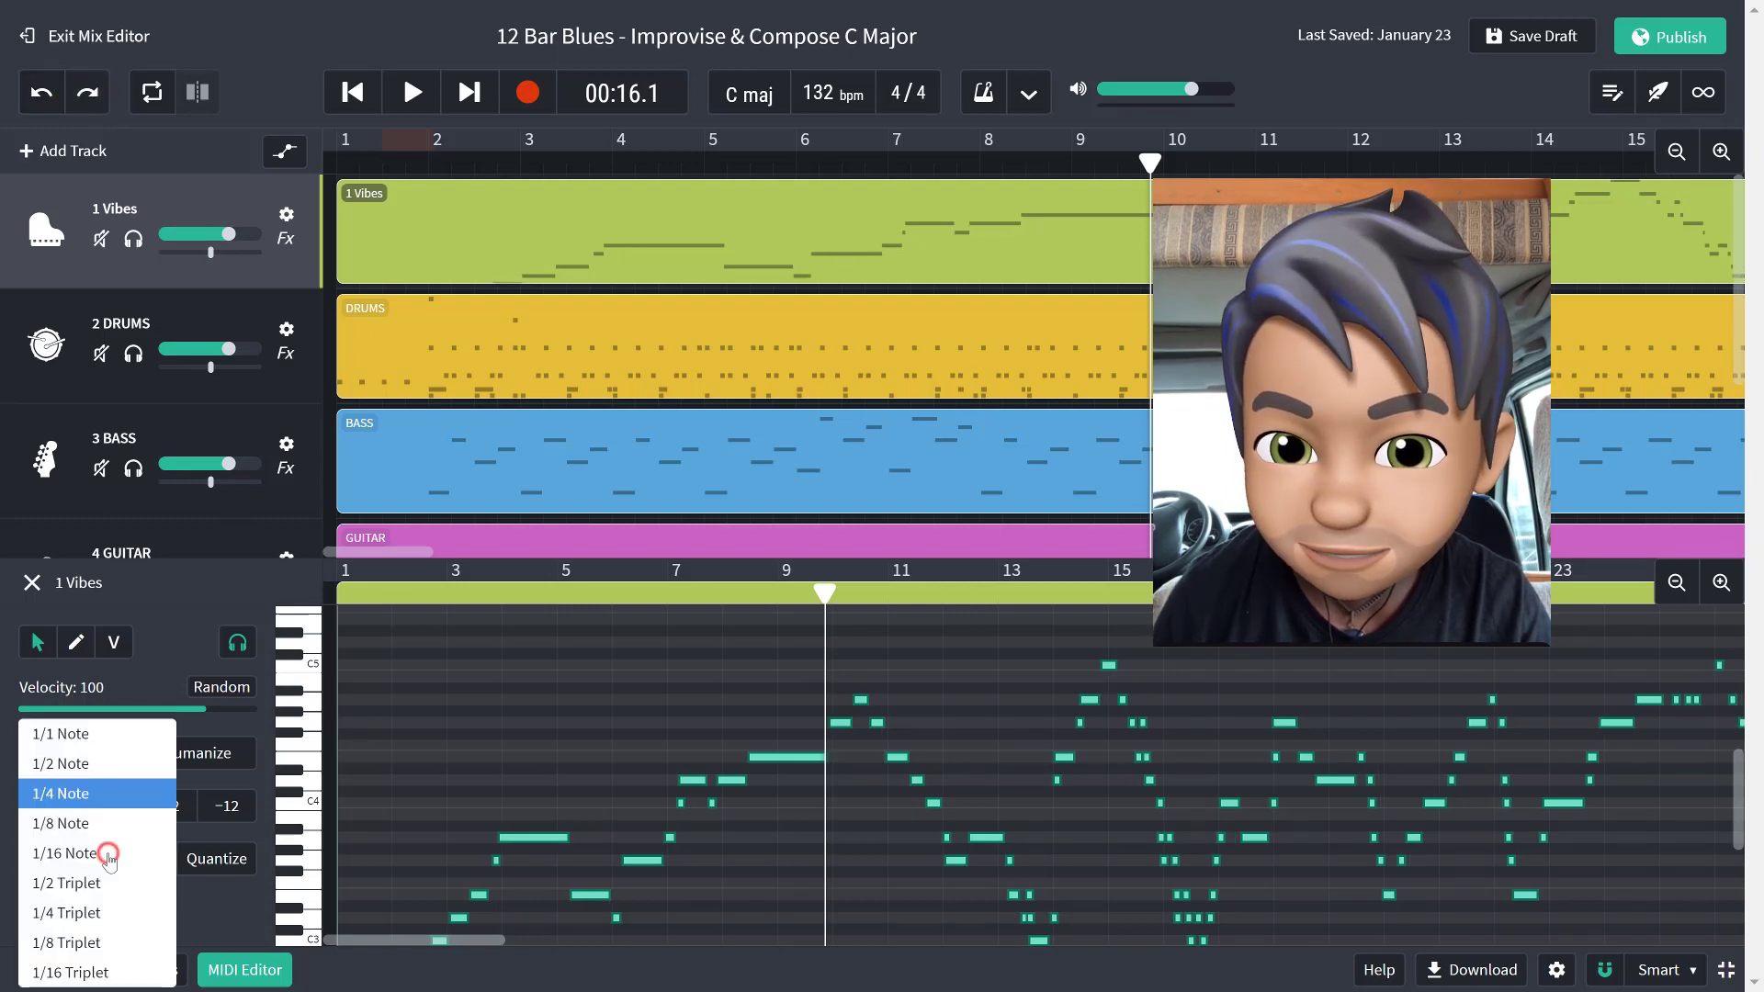
left_click(110, 854)
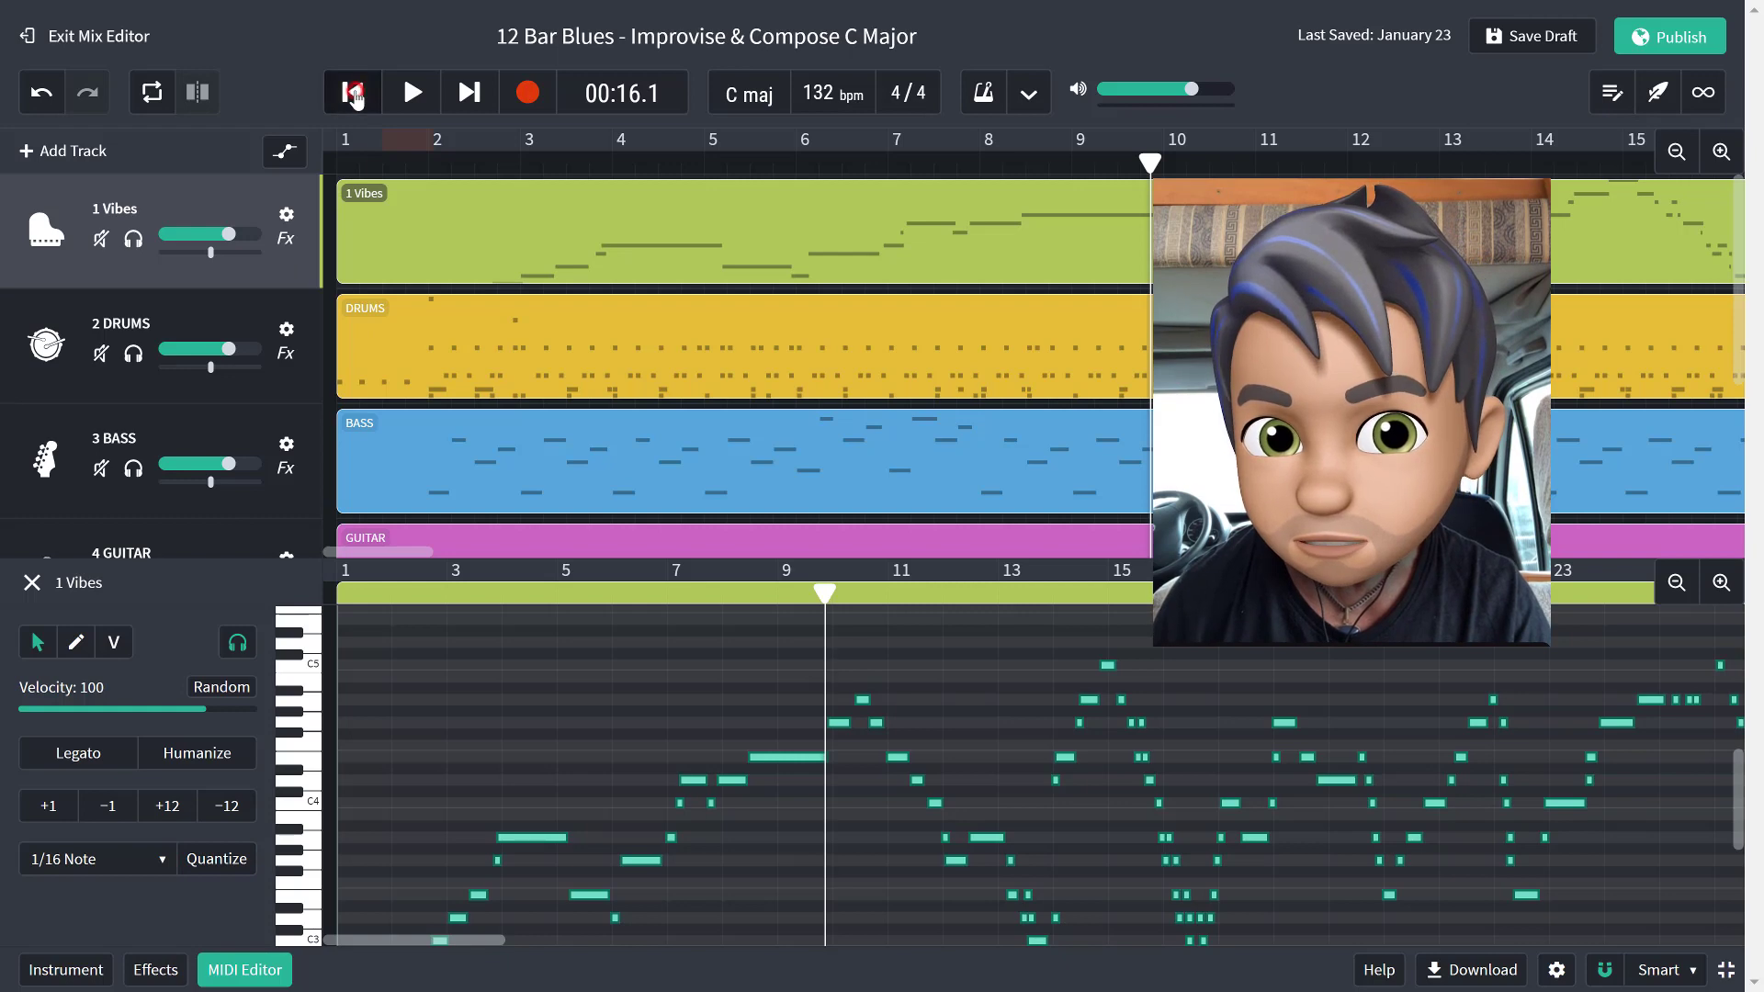
Step: Play the song from the start until about bar 18, and undo the 1/16 Note quantization
left_click(354, 92)
left_click(411, 93)
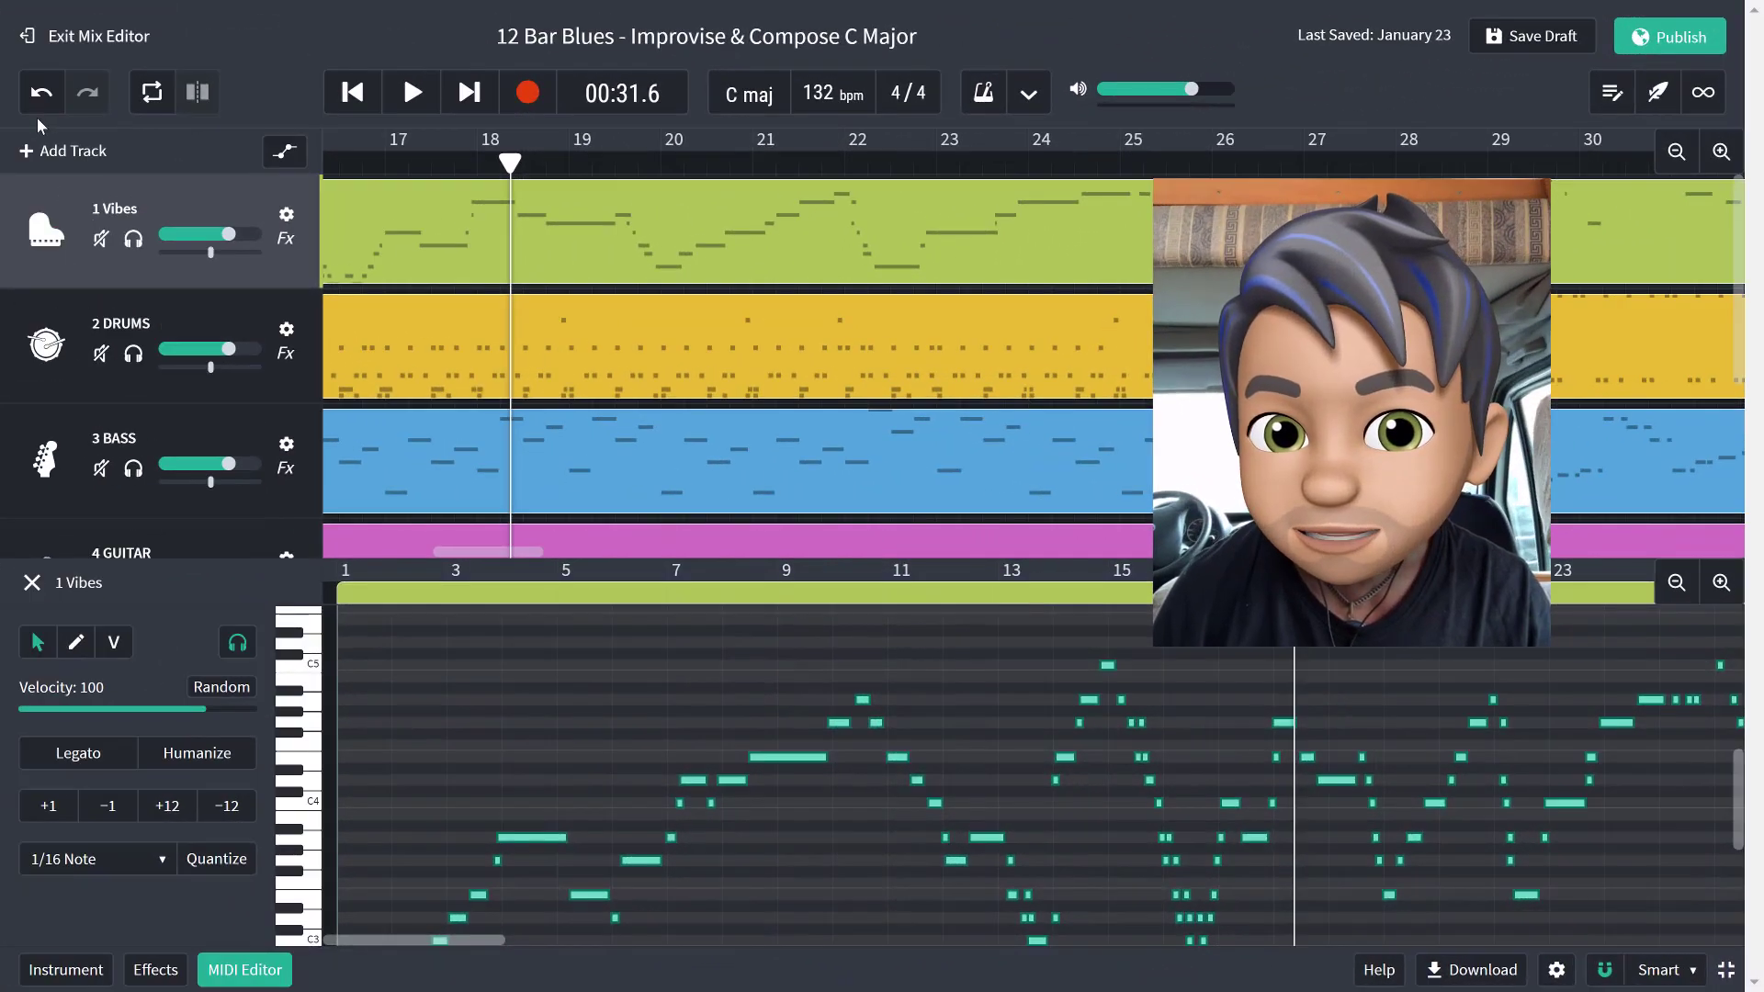
left_click(36, 106)
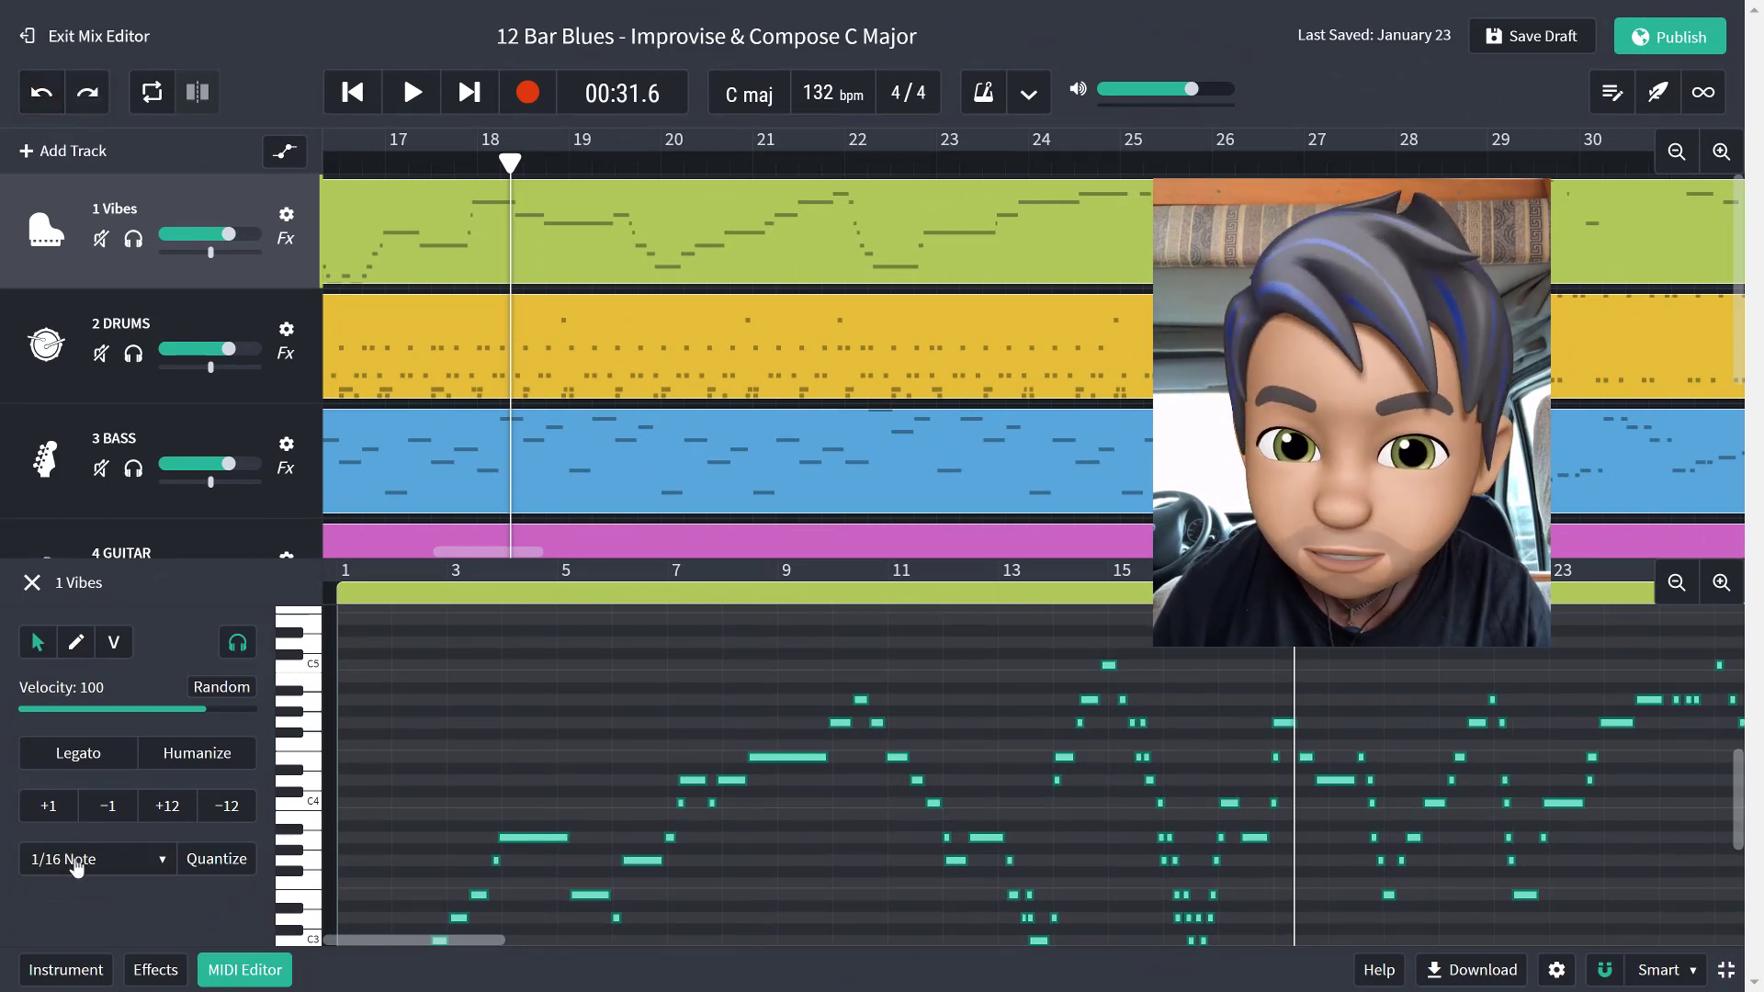
Step: Quantize the selected Vibes notes to 1/16 Triplet
left_click(76, 864)
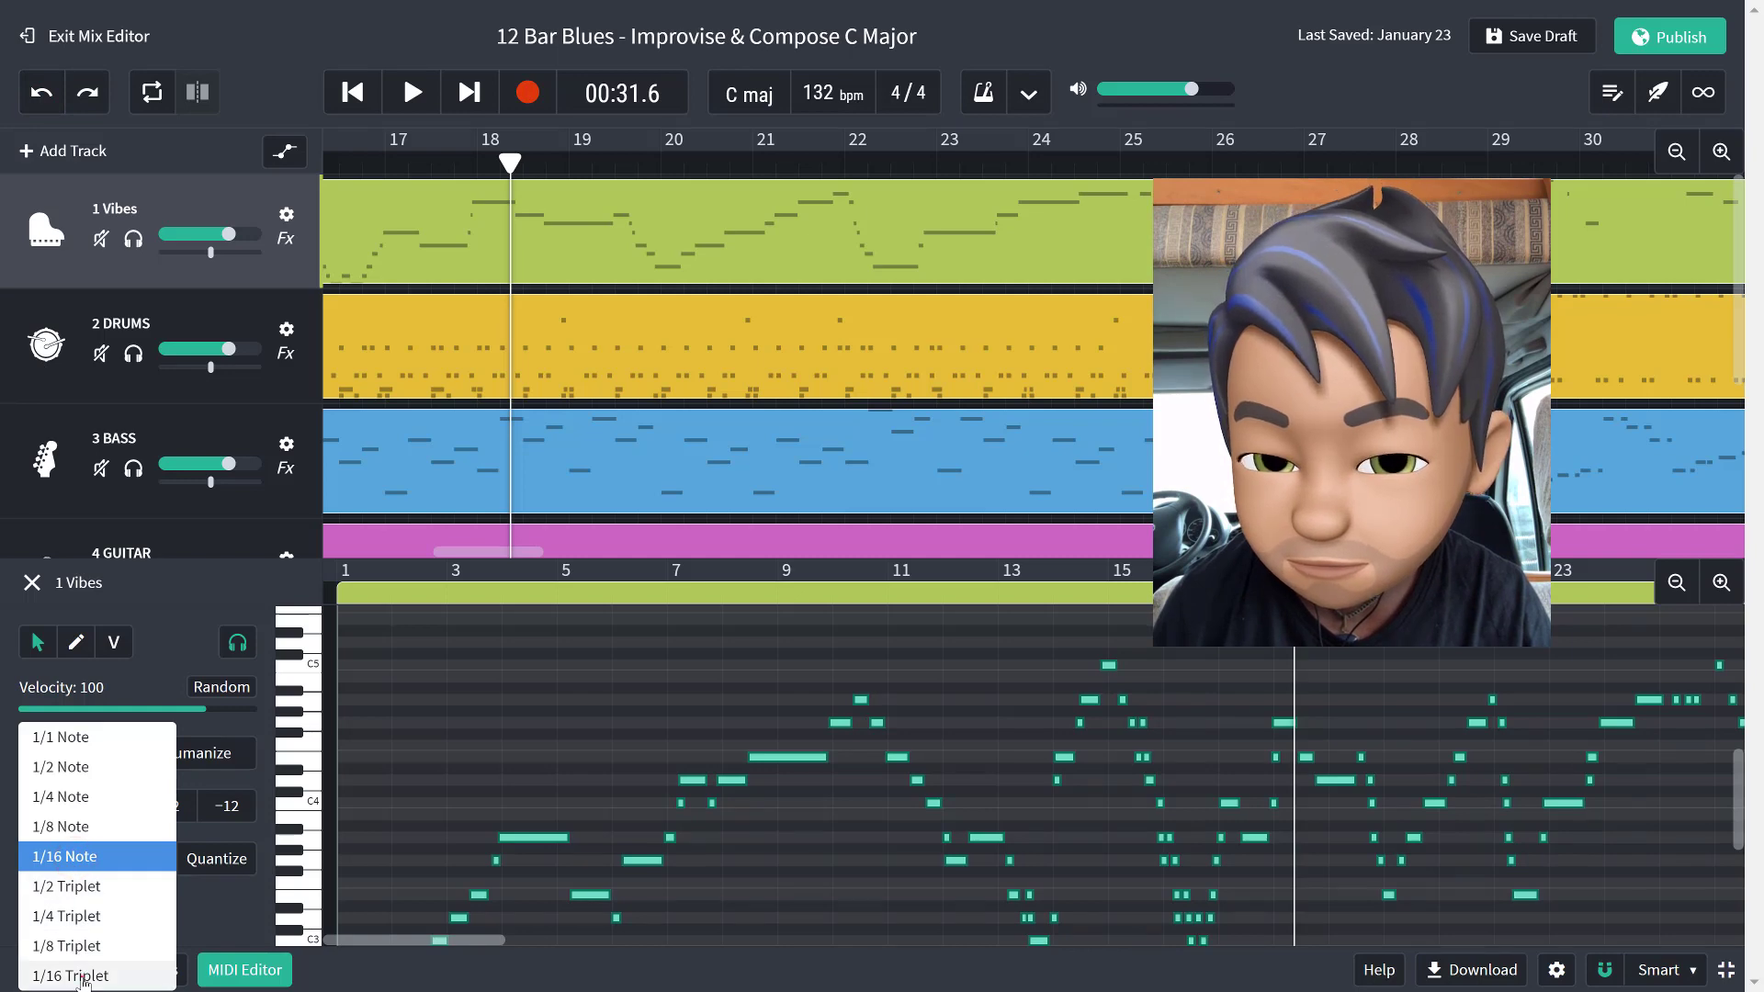
left_click(83, 978)
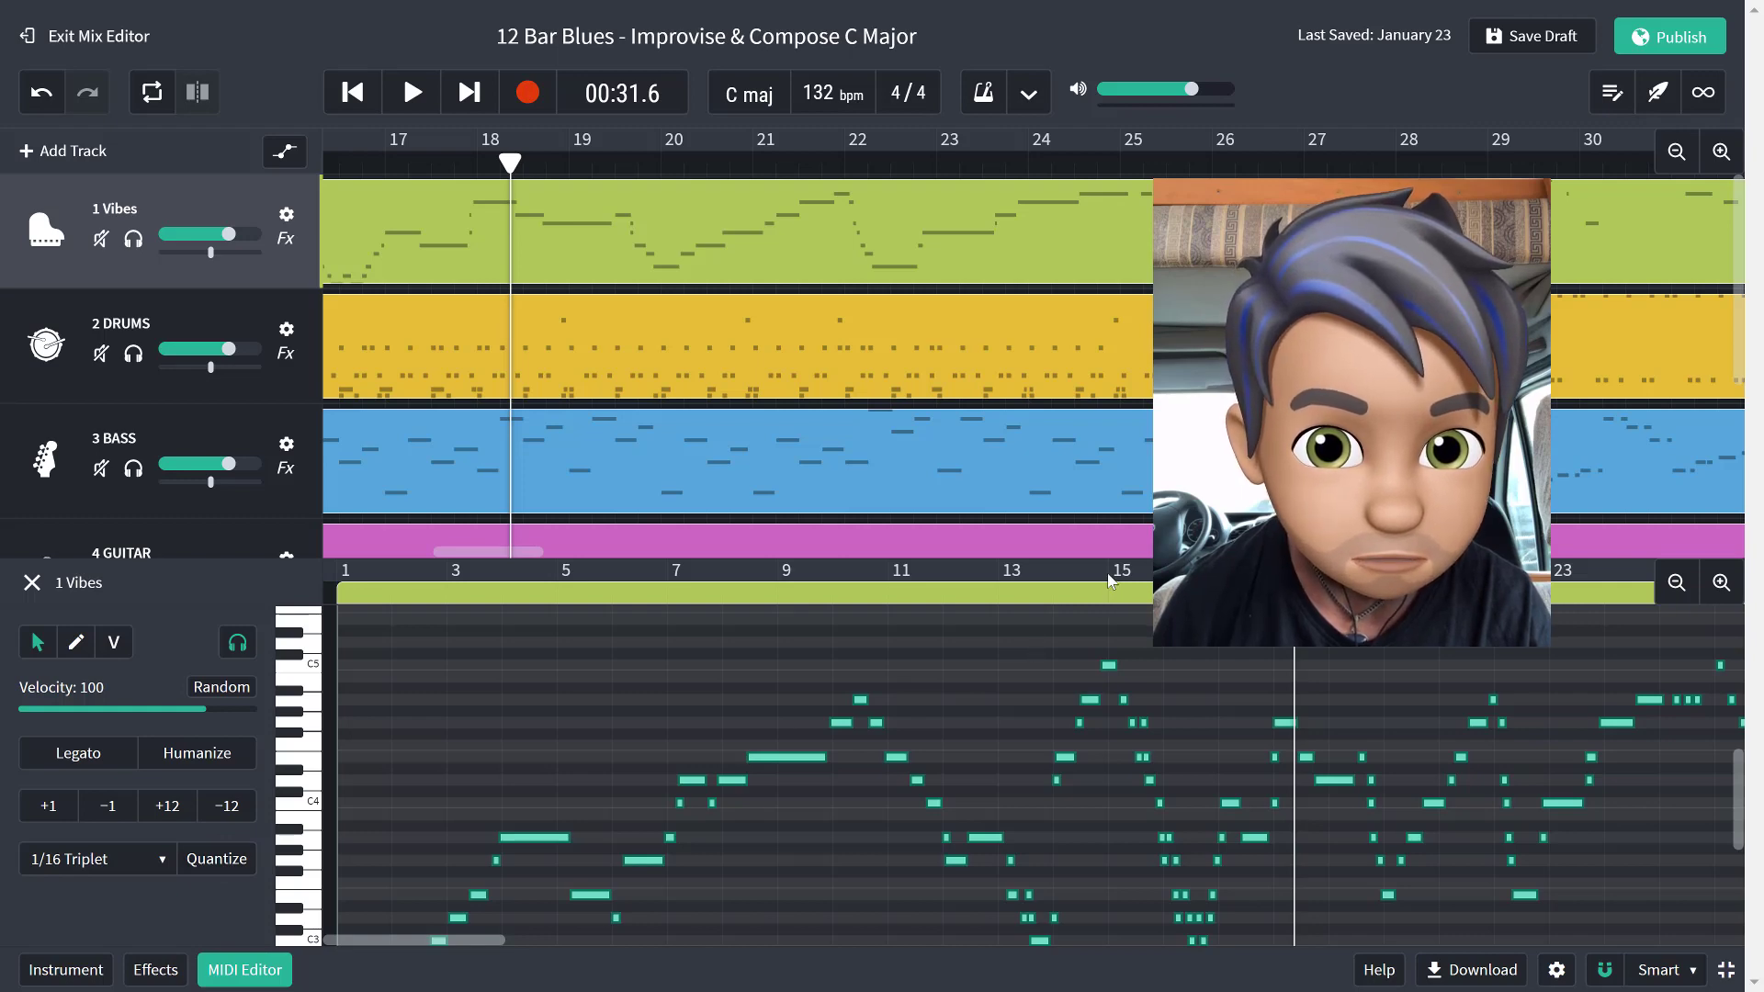
Step: Move the playhead to bar 15 and show the Guitar region's notes in the MIDI editor during playback
left_click(1108, 576)
left_click(1057, 540)
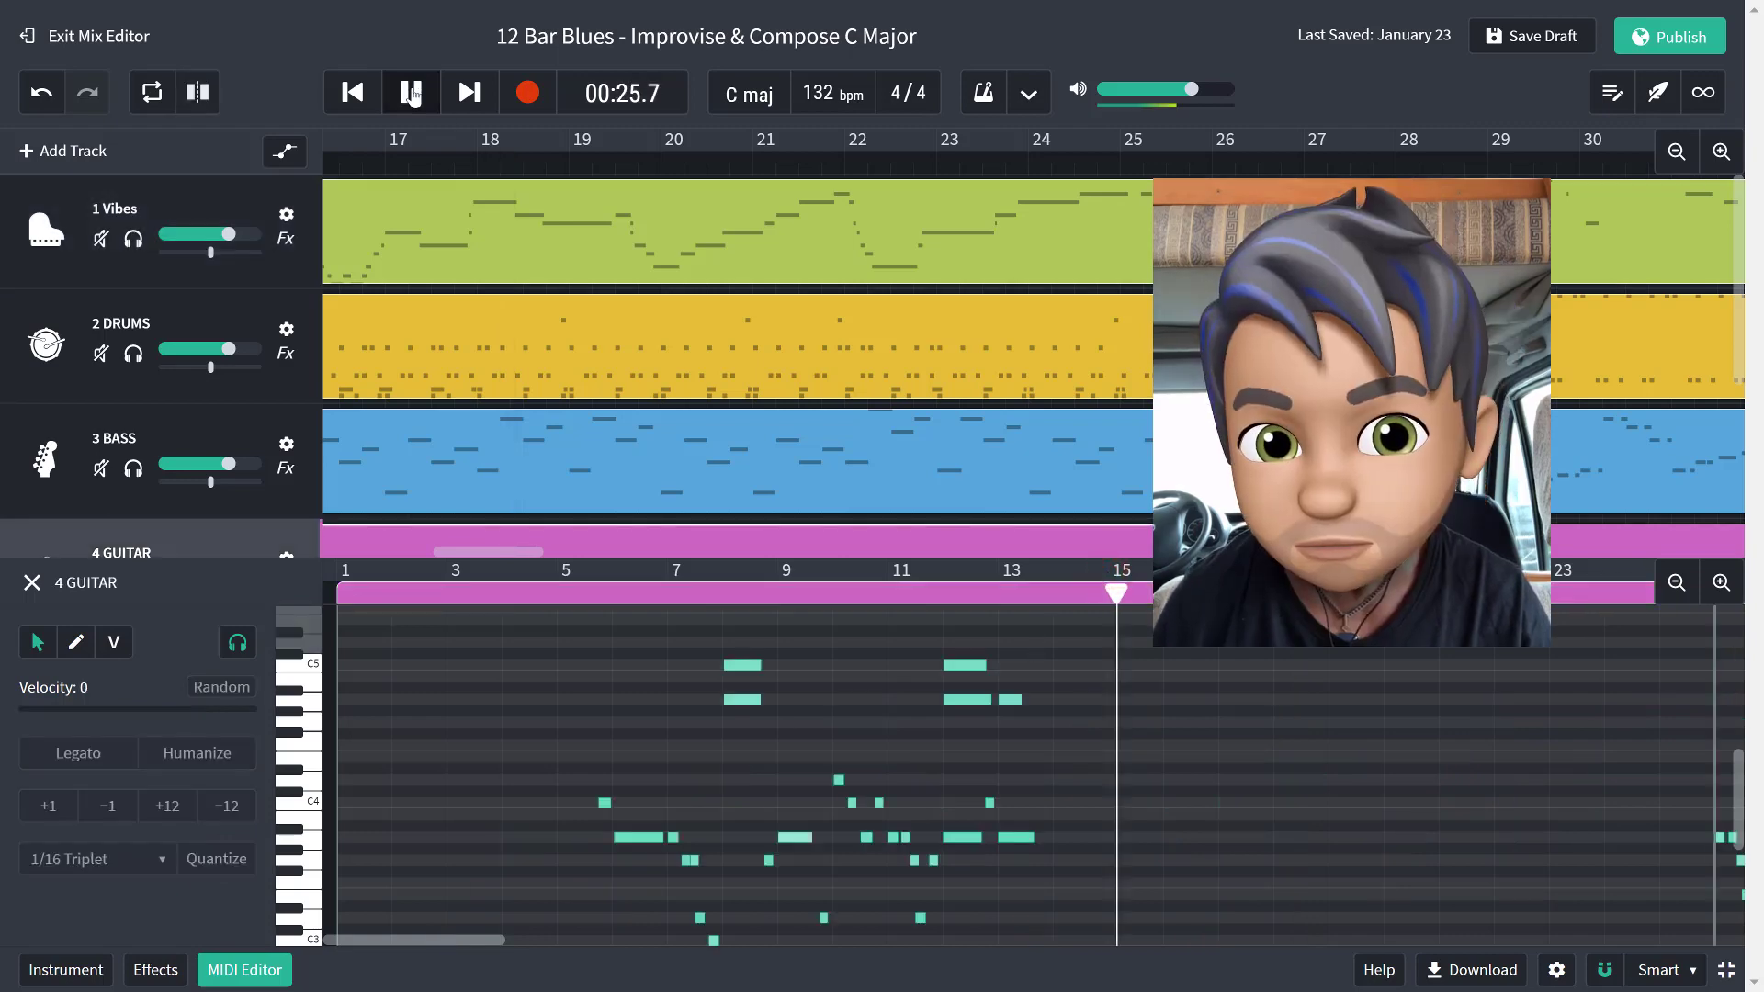
left_click(412, 92)
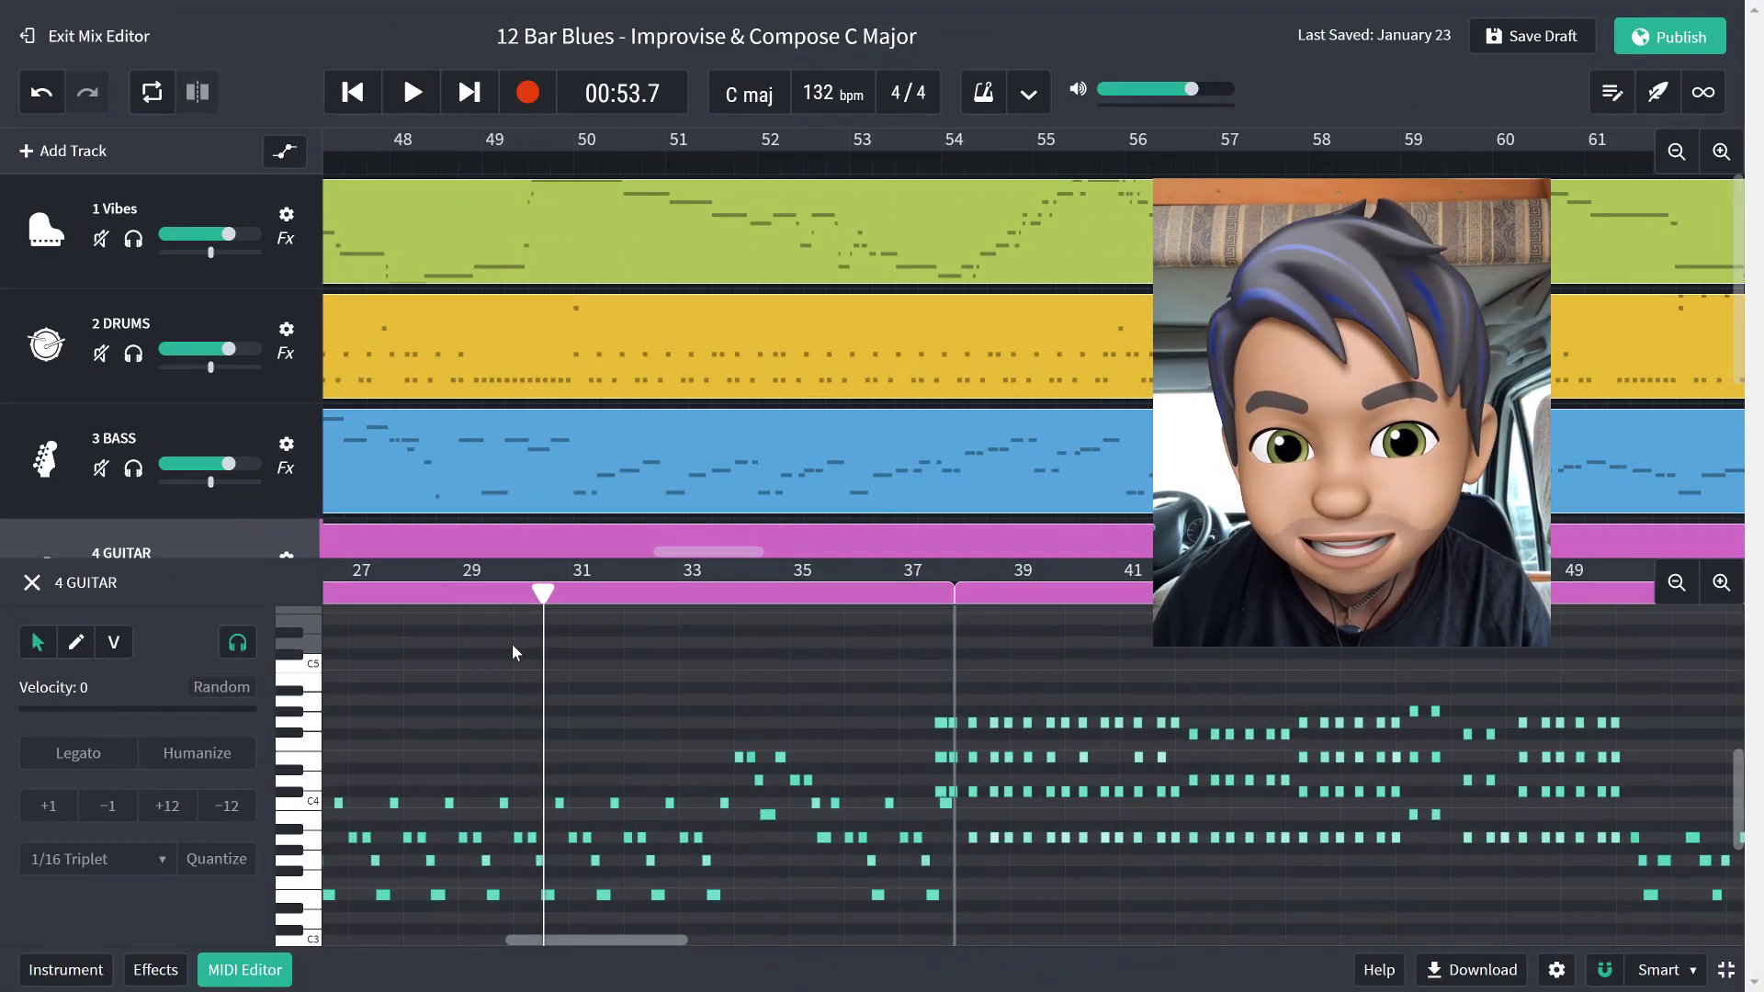
Step: Select the guitar notes around bars 28 to 31 and quantize them to 1/2 Note
left_click(511, 645)
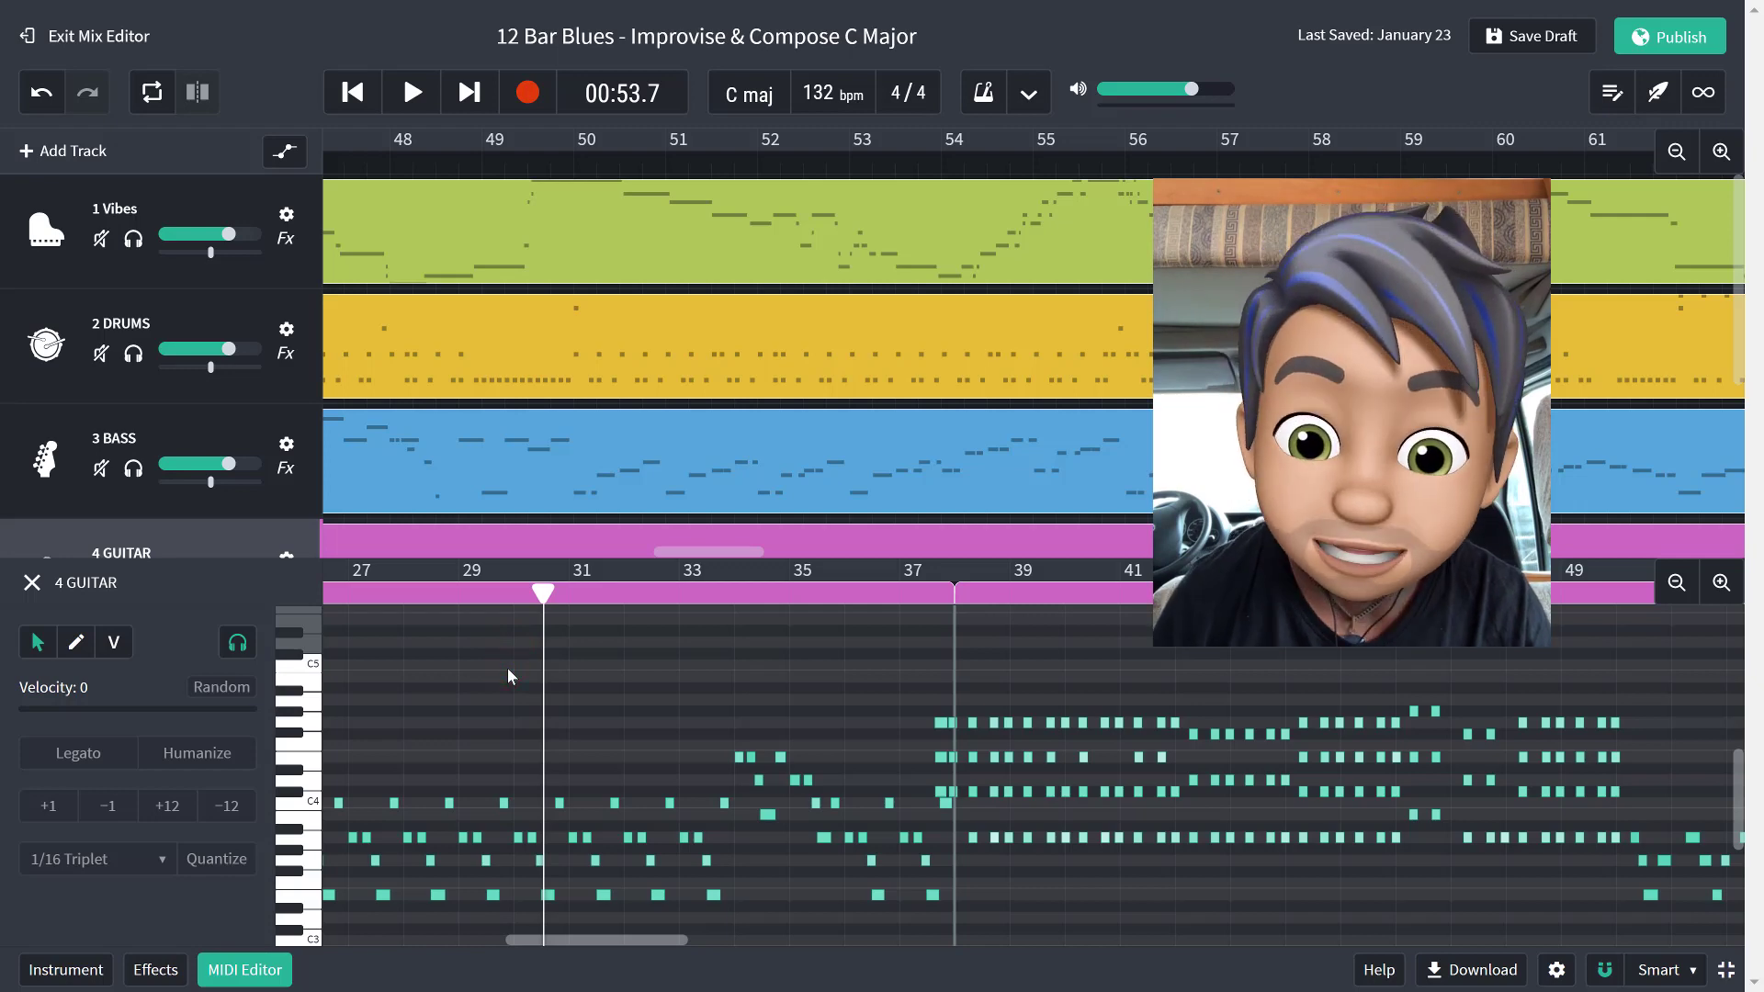
left_click_drag(436, 689, 596, 913)
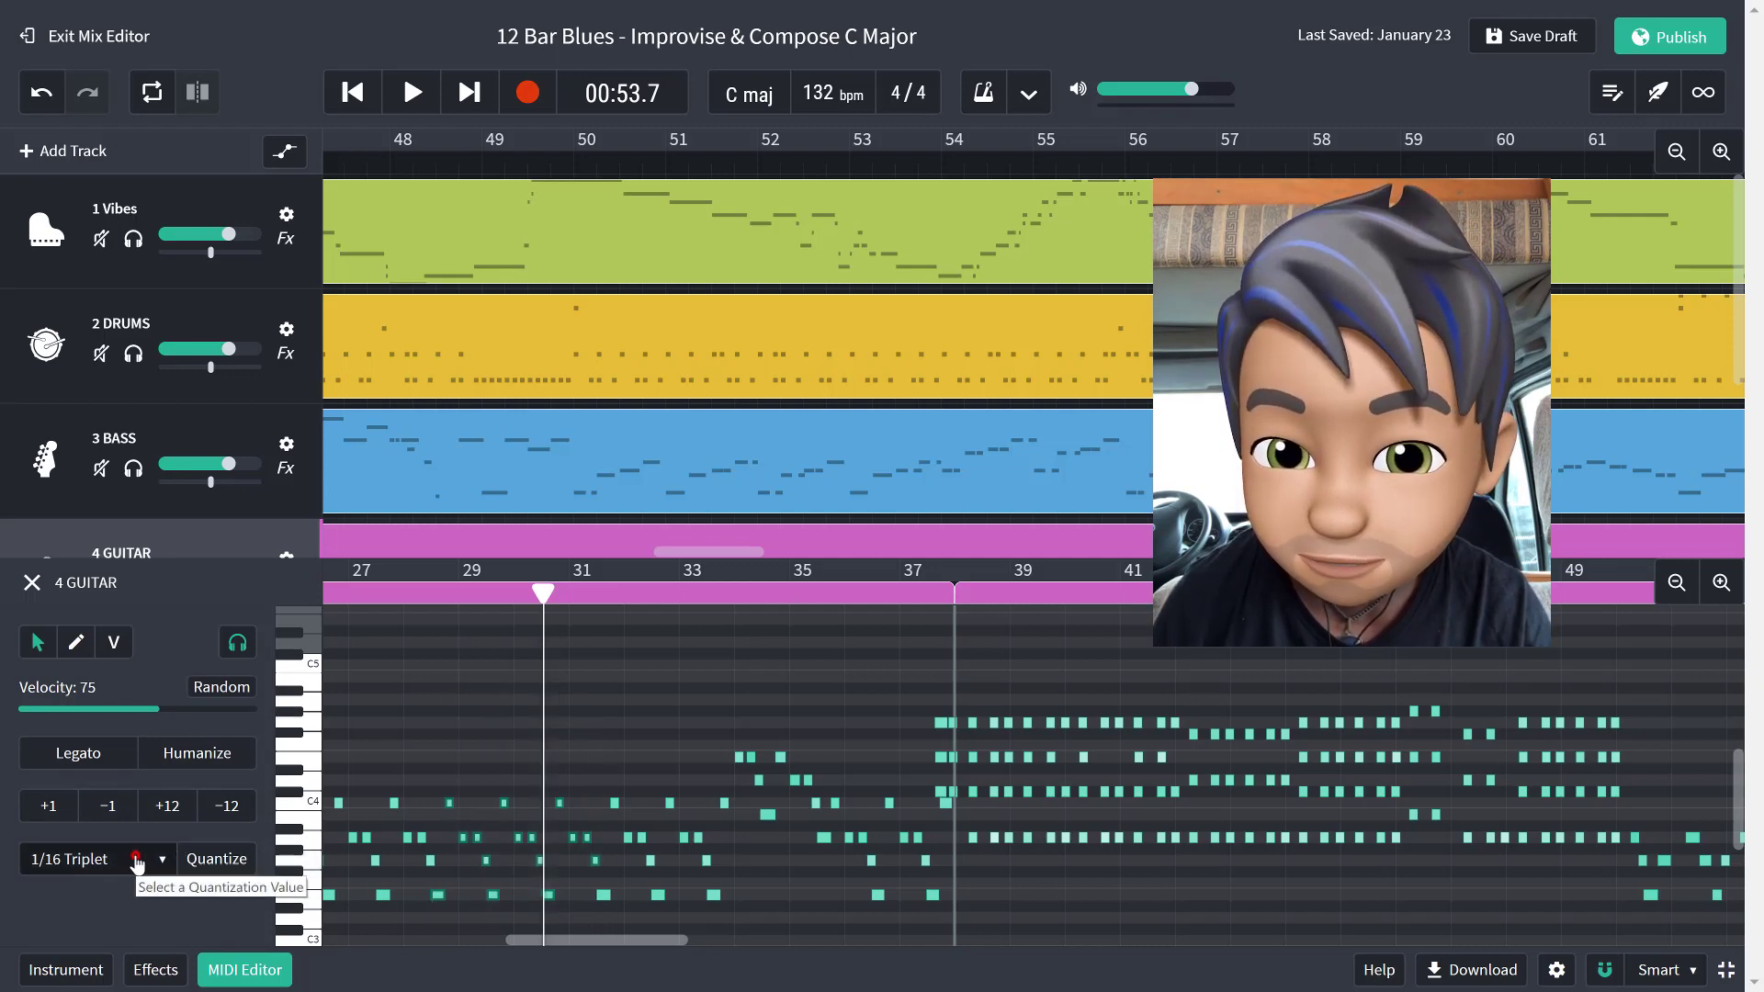
left_click(136, 860)
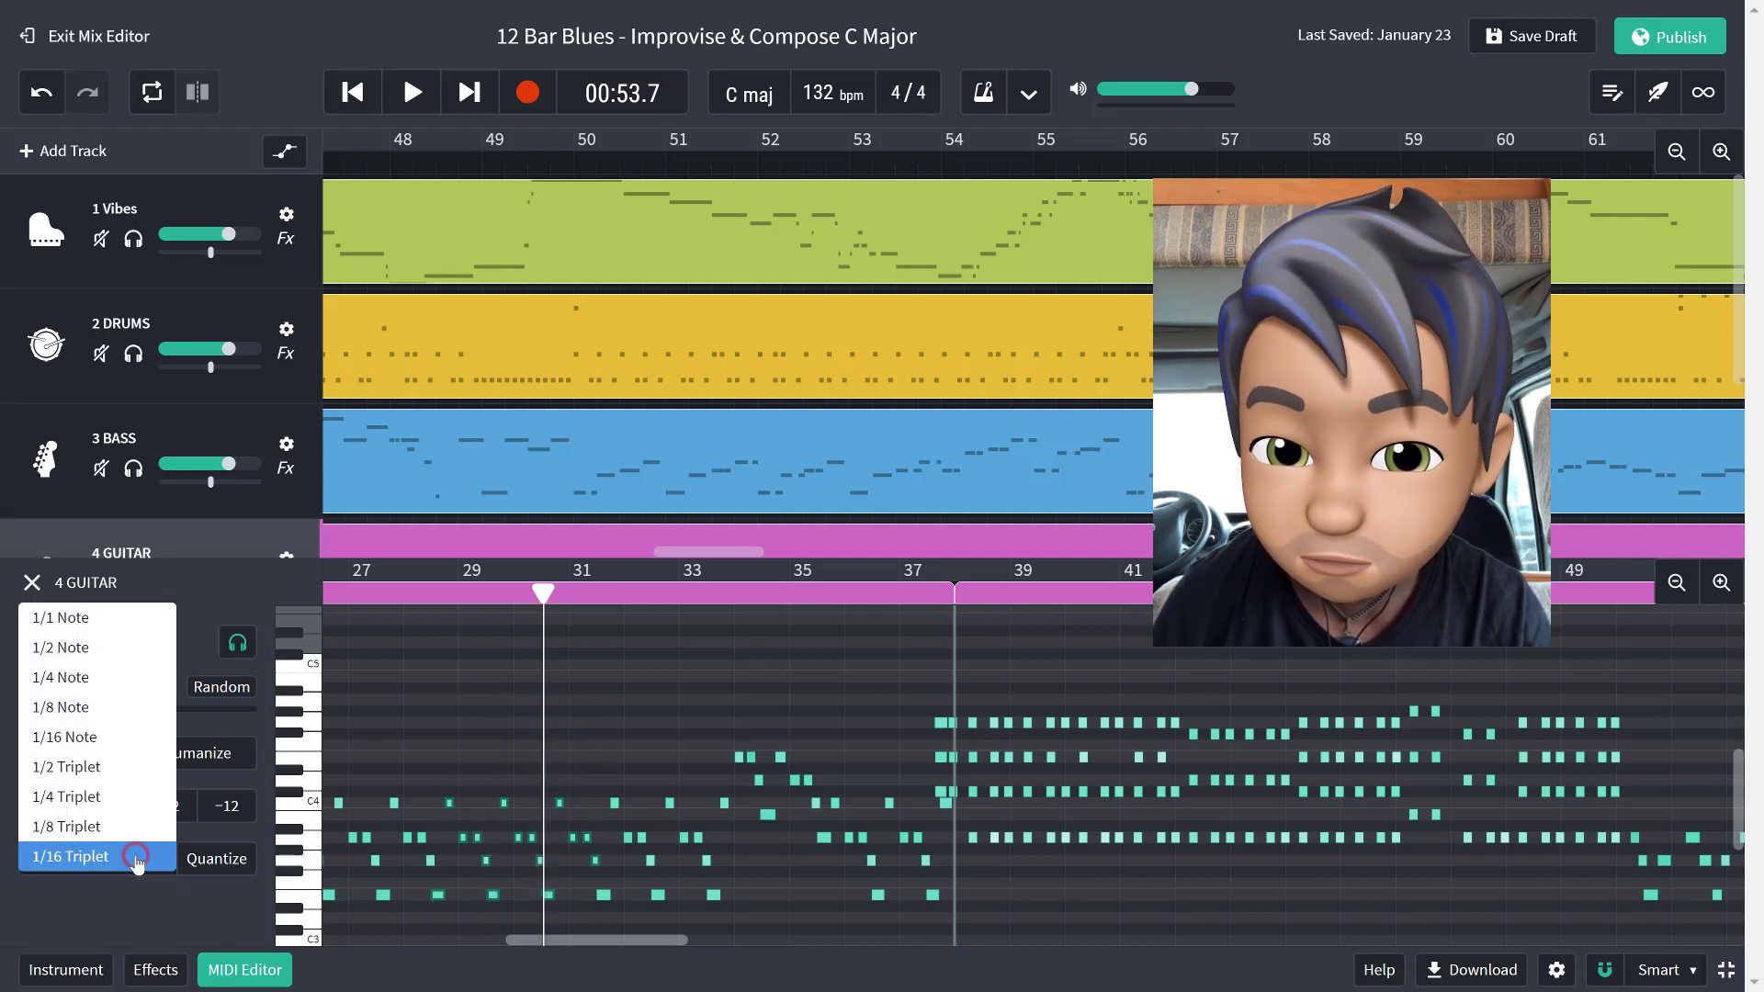
left_click(92, 653)
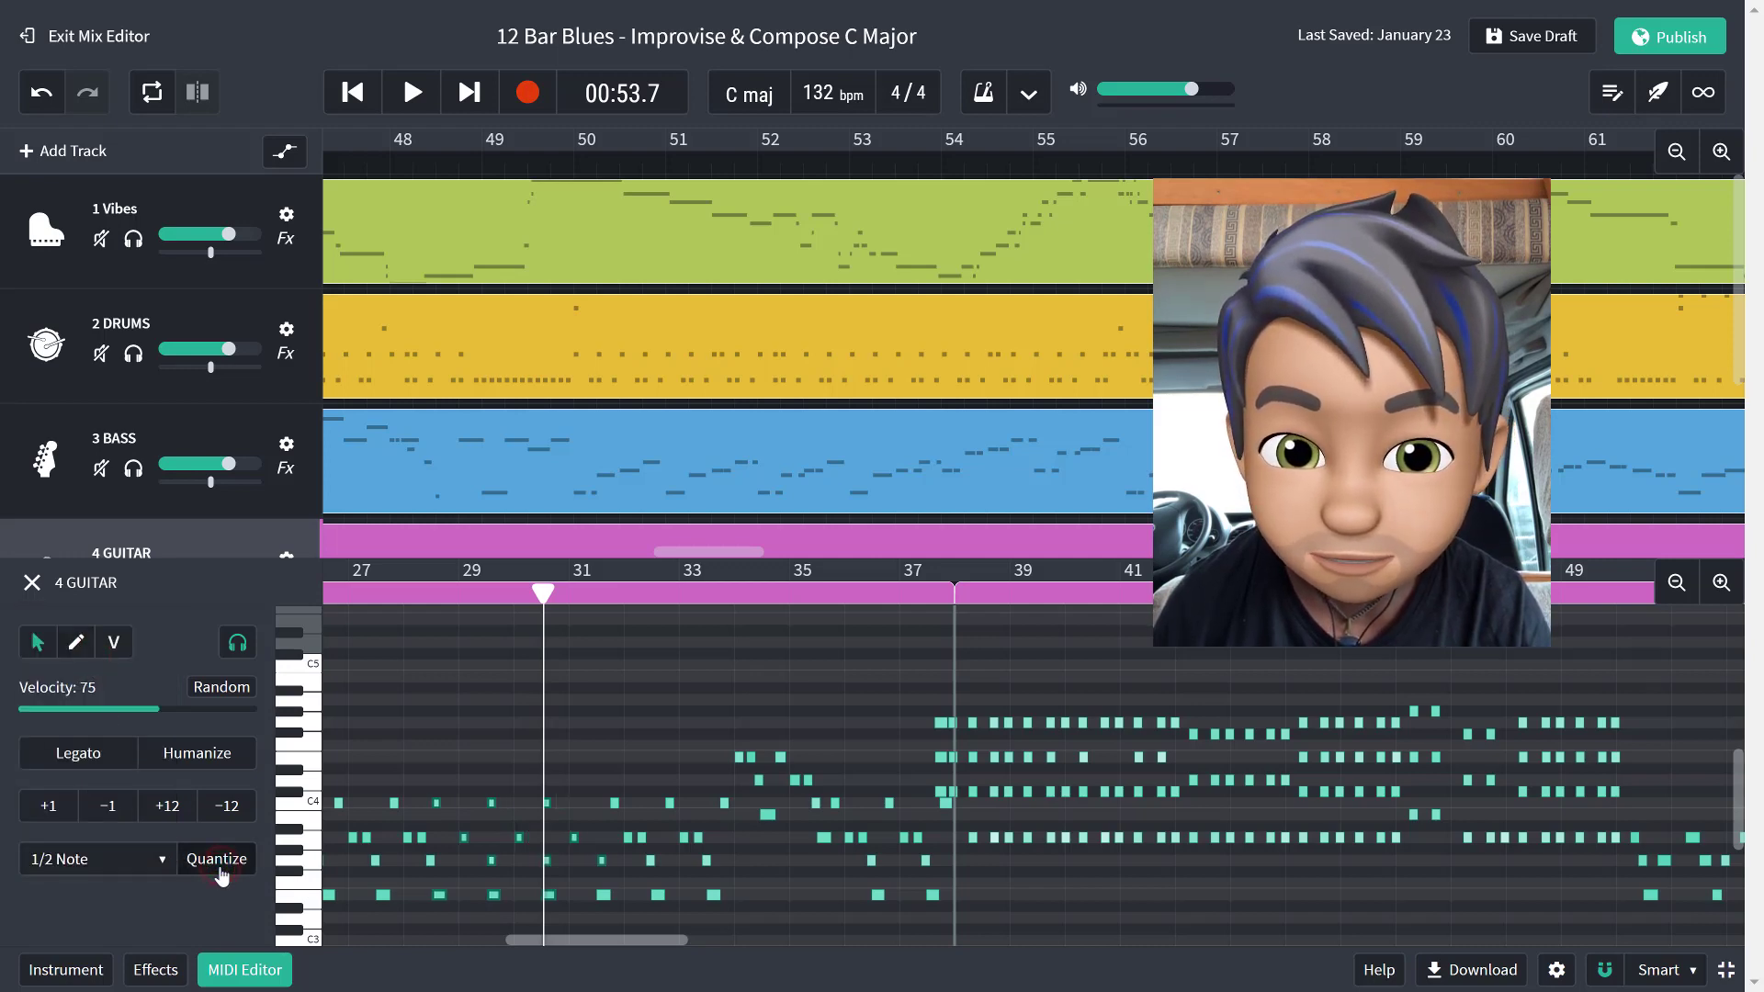
Step: Play the guitar passage from bar 27 with the backing tracks and pause it around bar 33
left_click(354, 599)
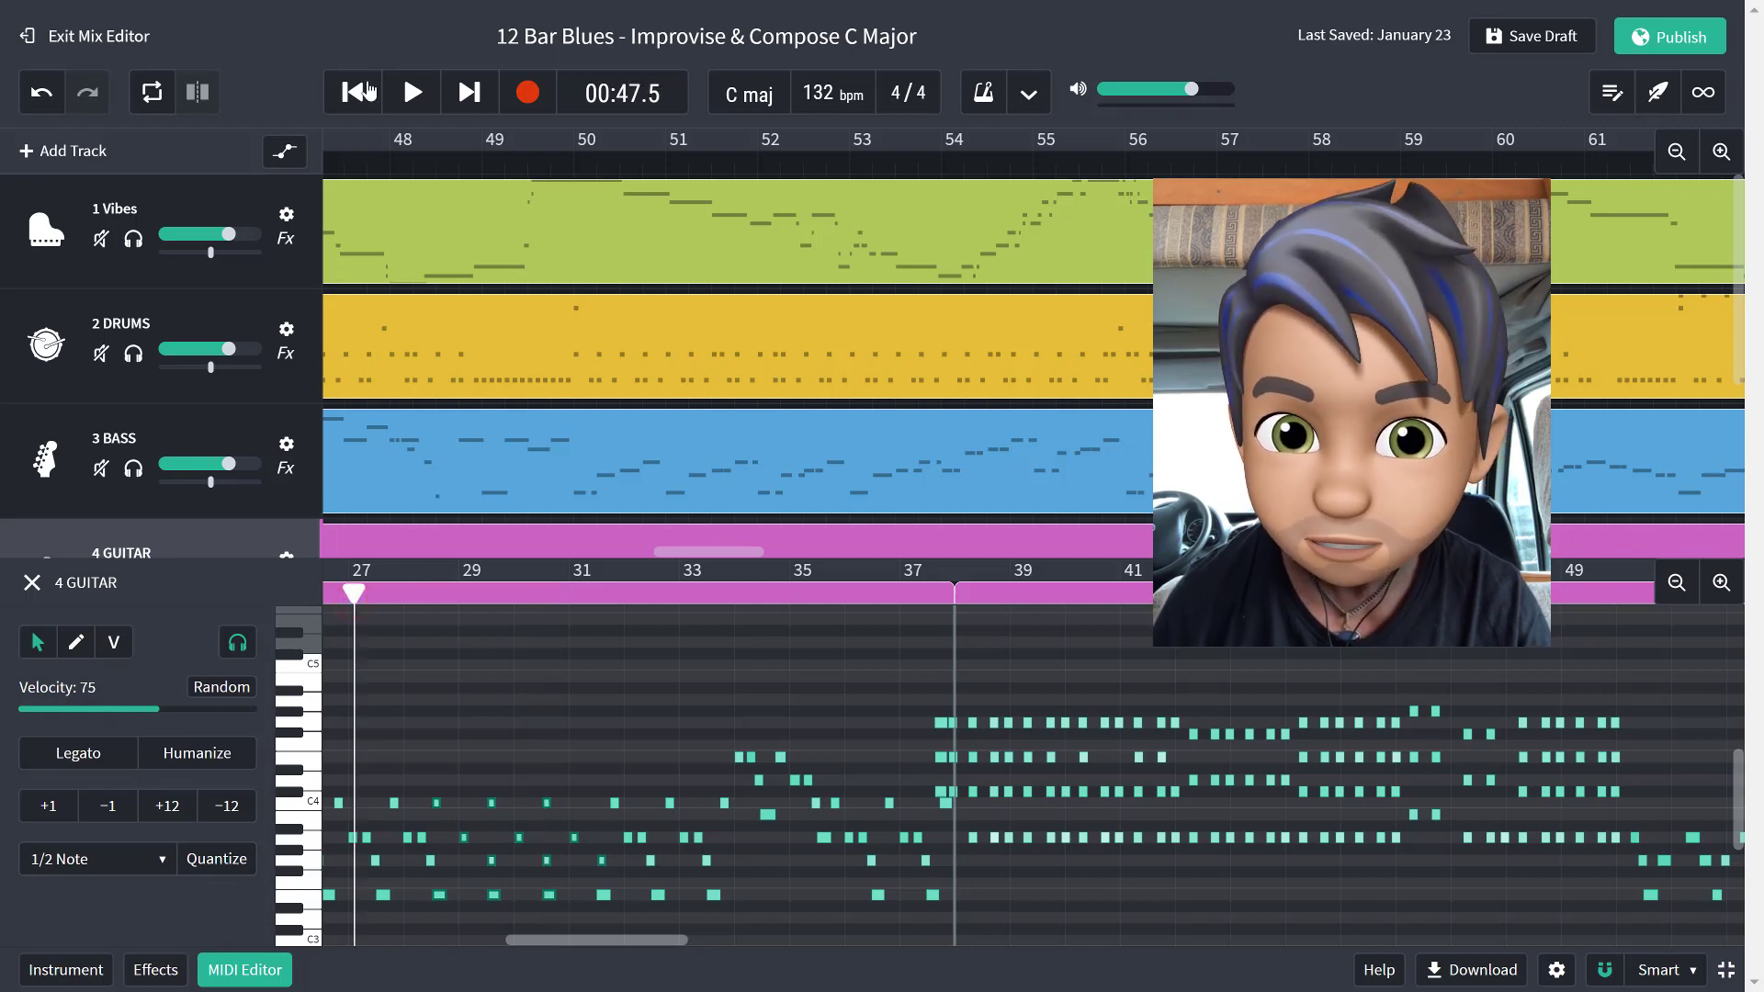
left_click(408, 89)
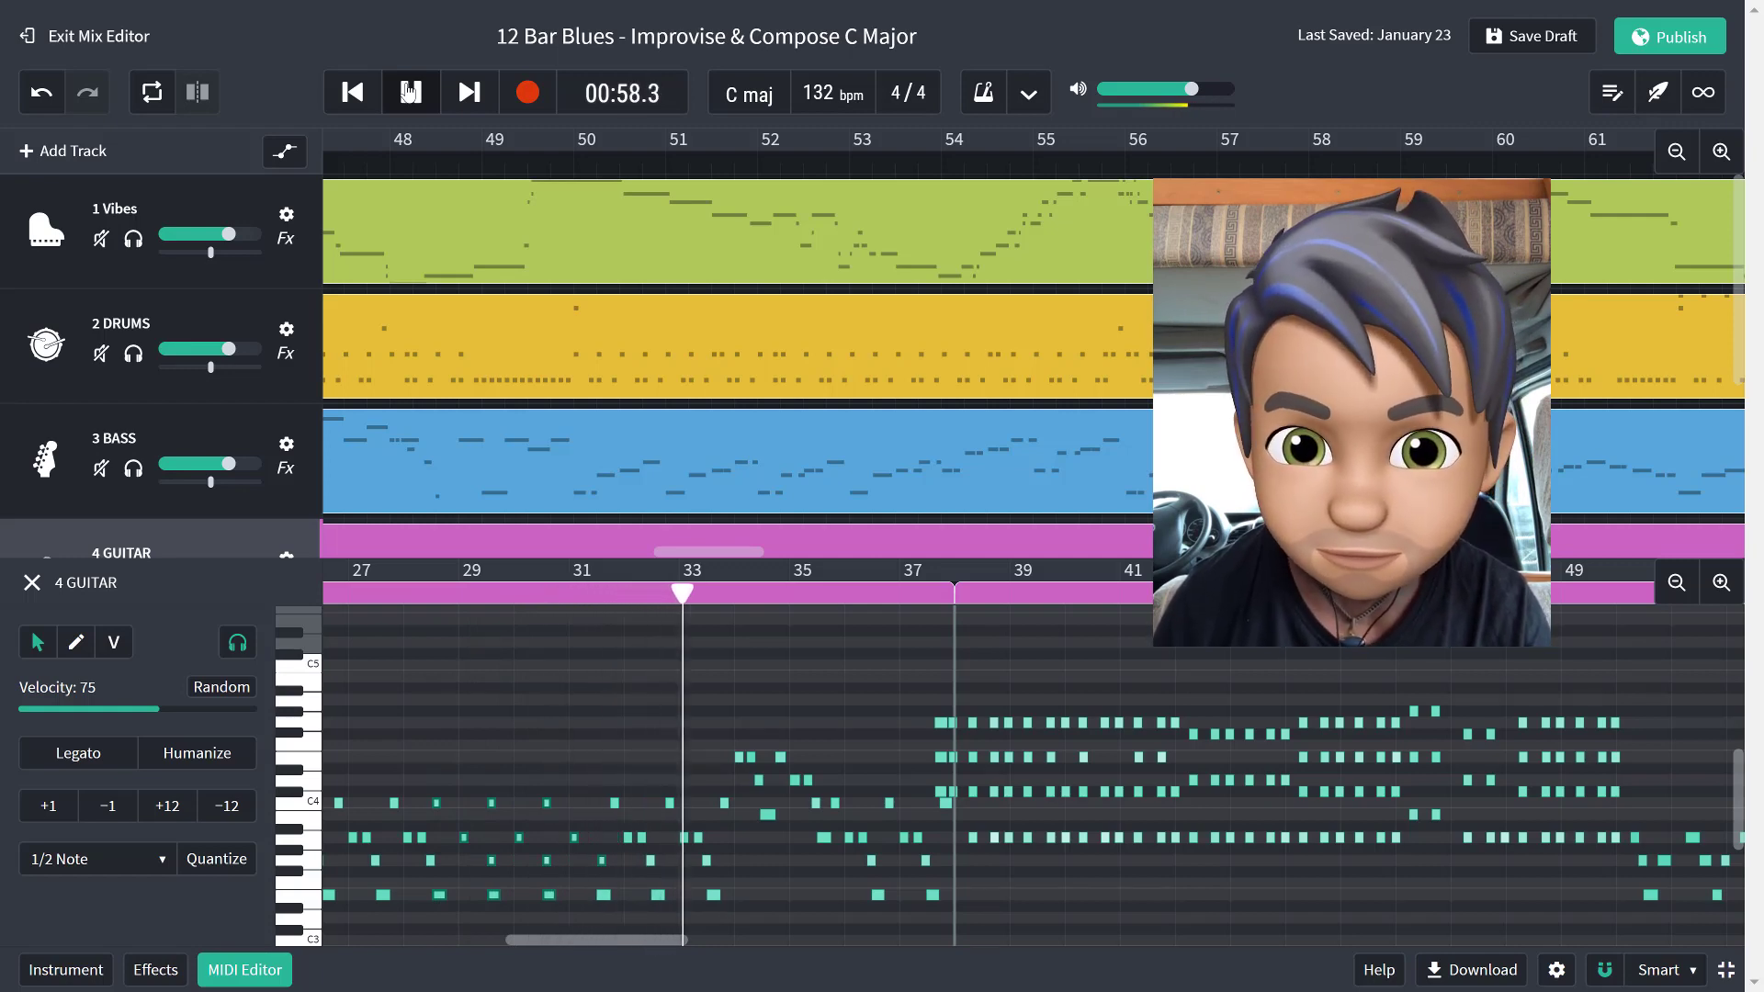
left_click(410, 101)
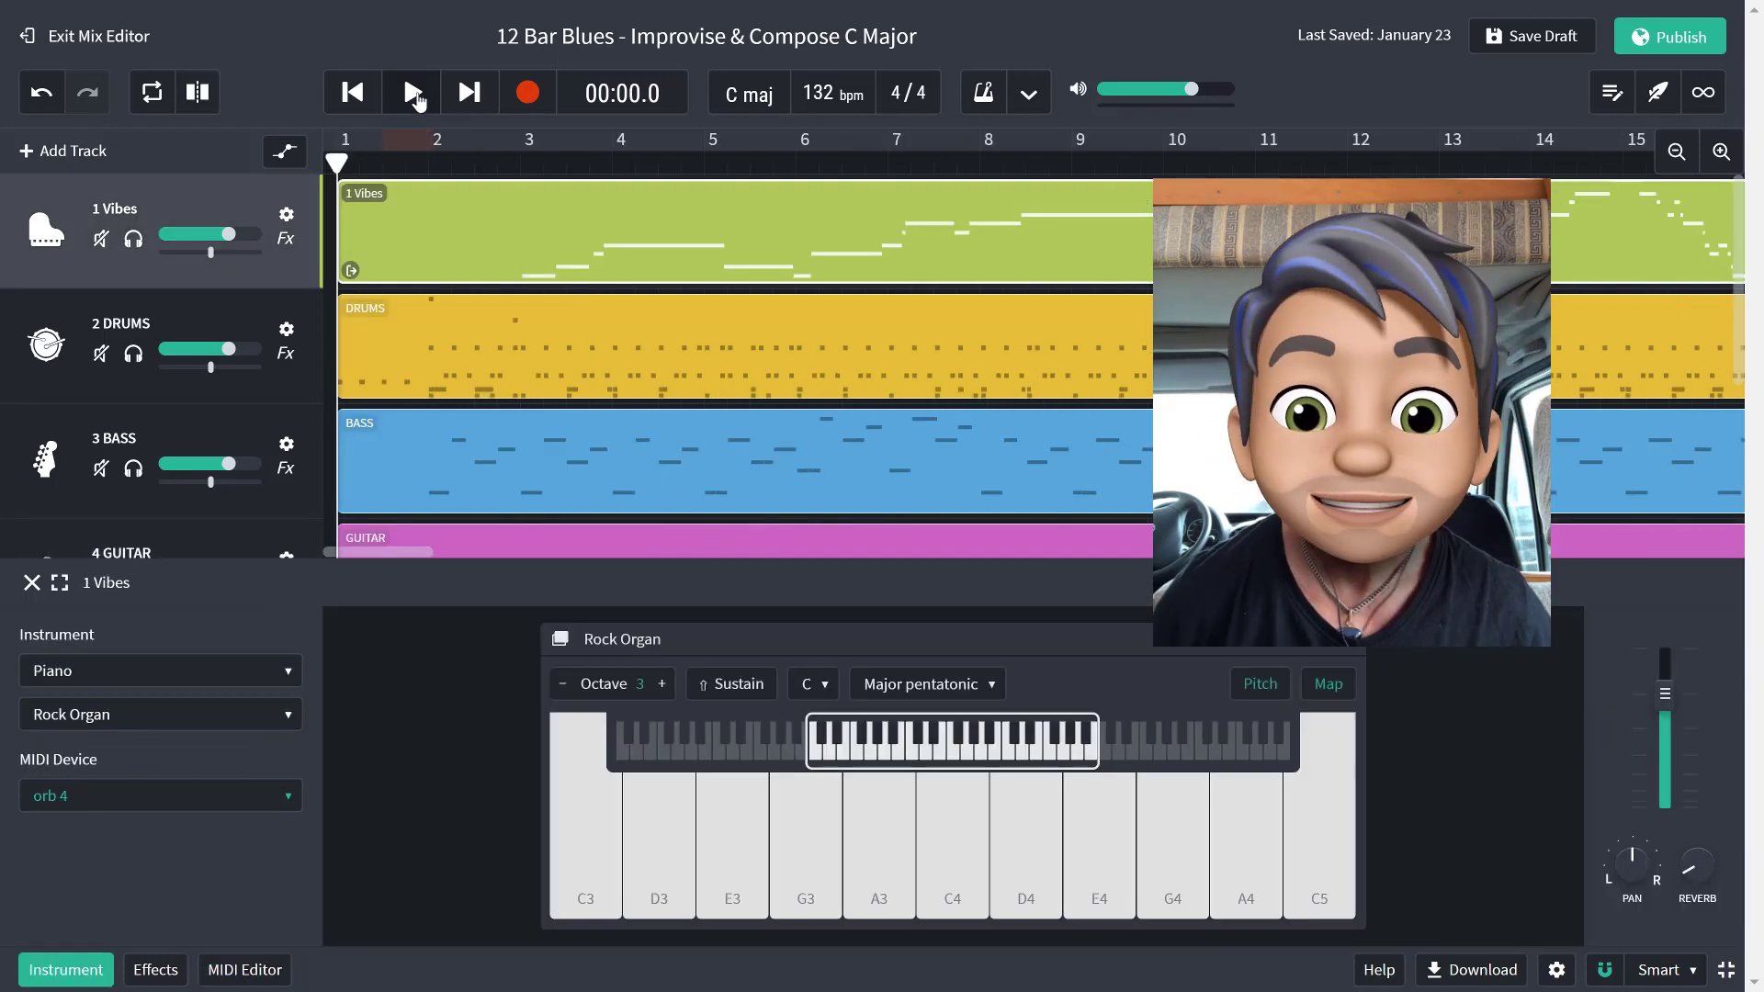
Step: Play the song from the start with the Vibes track's Rock Organ keyboard shown
left_click(413, 97)
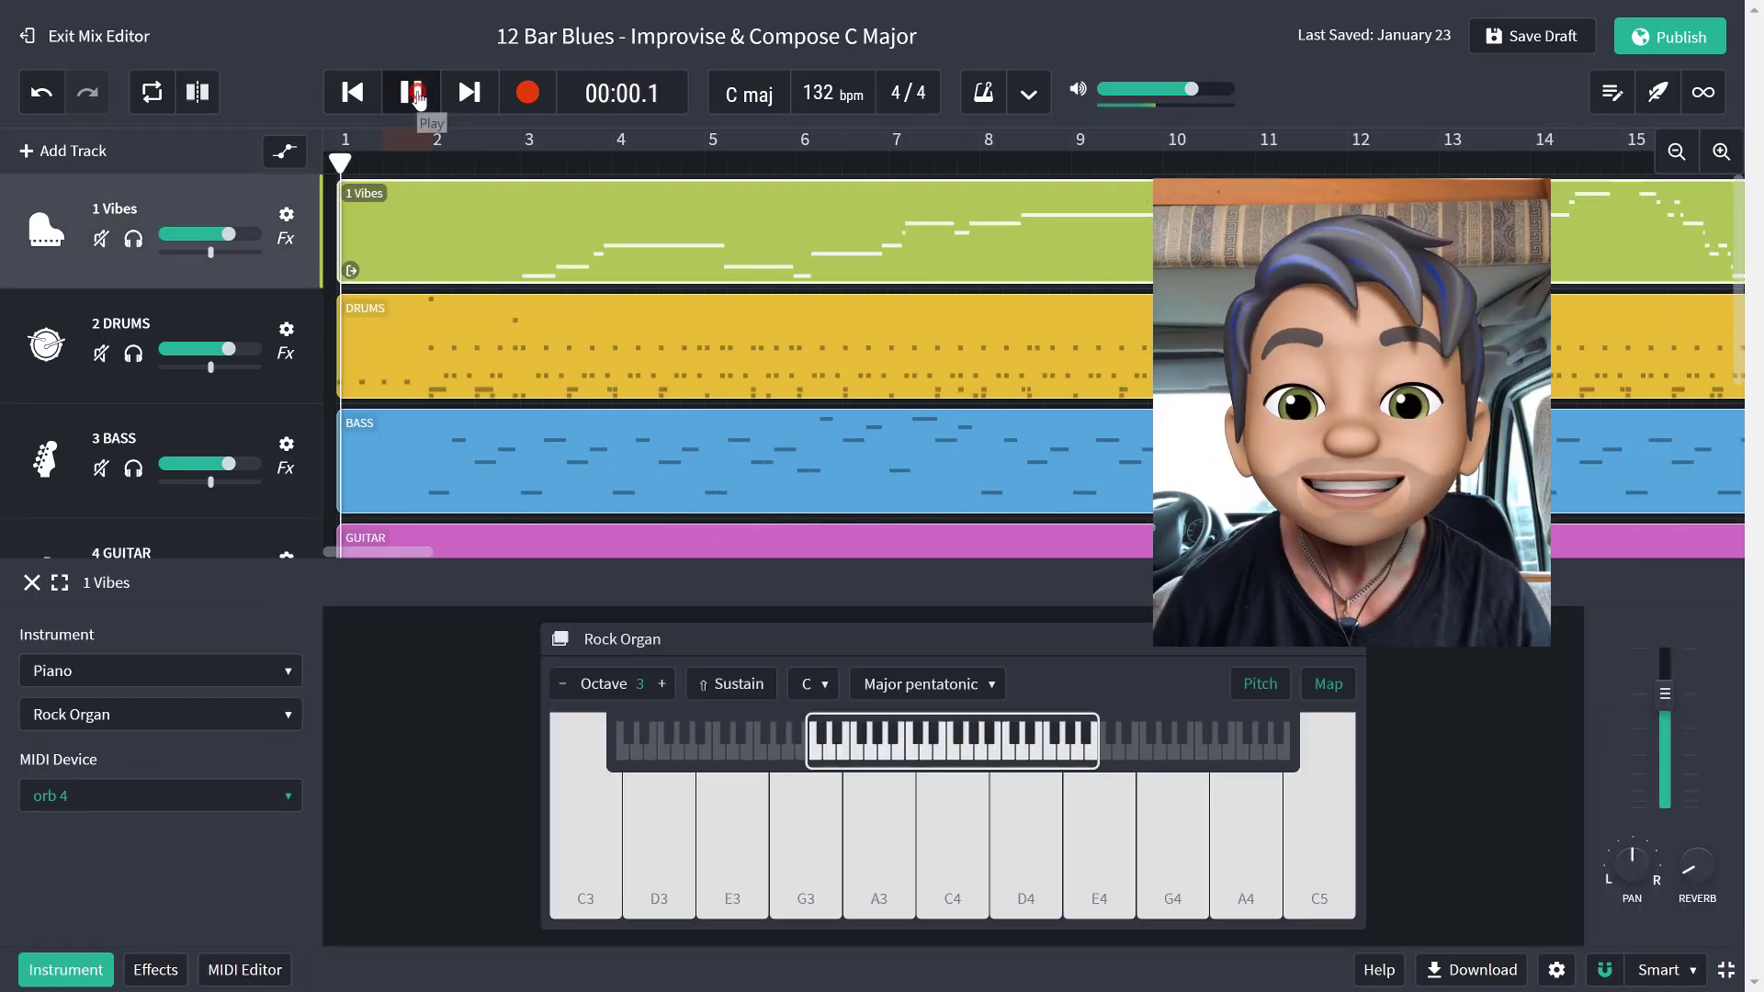